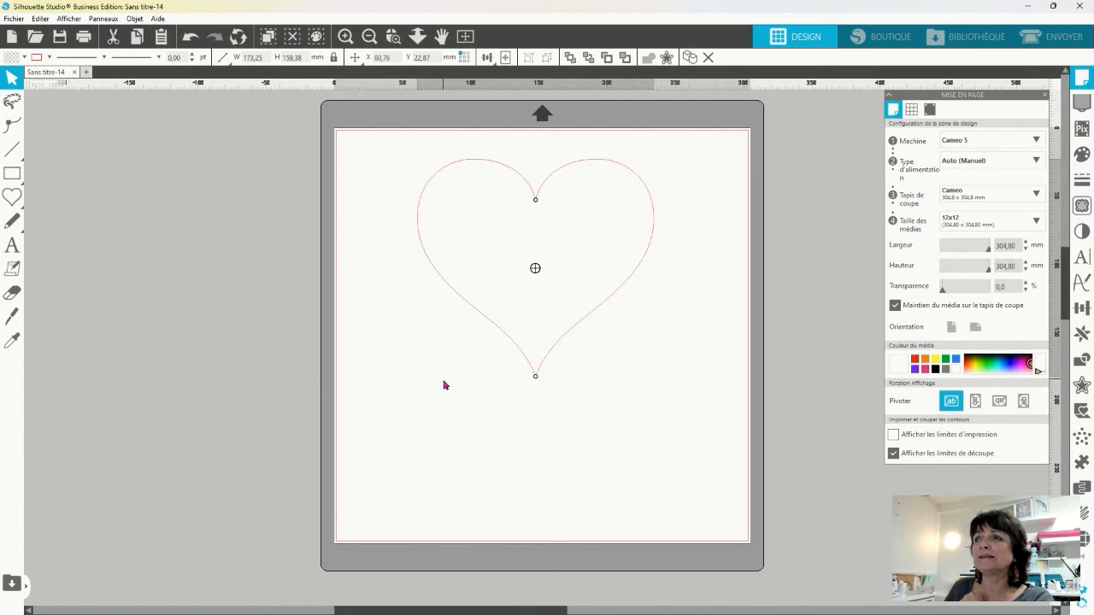
Step: Convert the heart shape on the mat to an editable path
drag(443, 381, 659, 153)
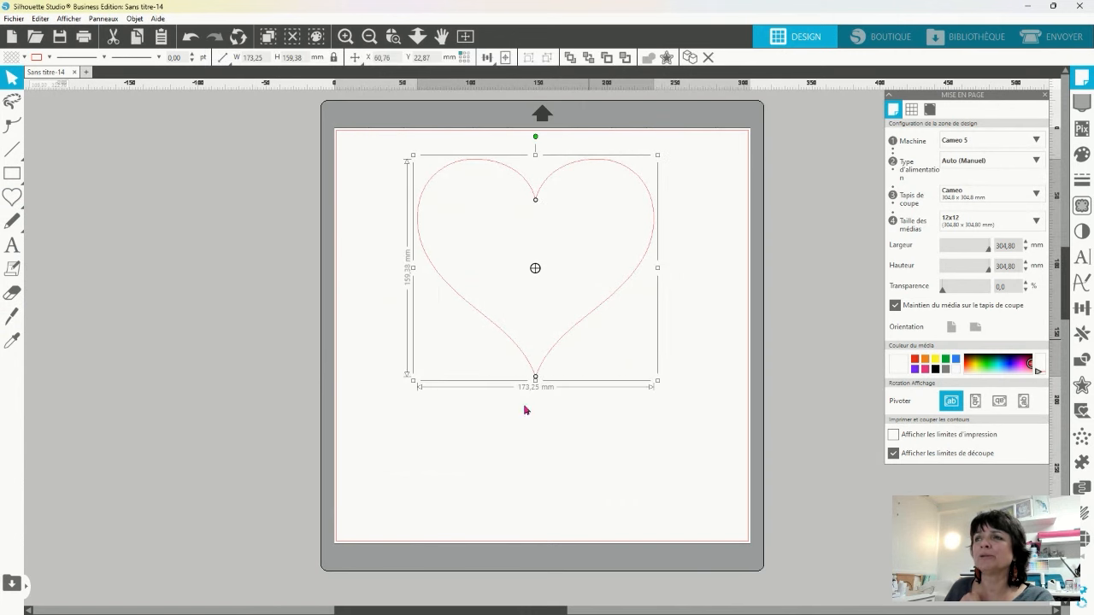
right_click(484, 430)
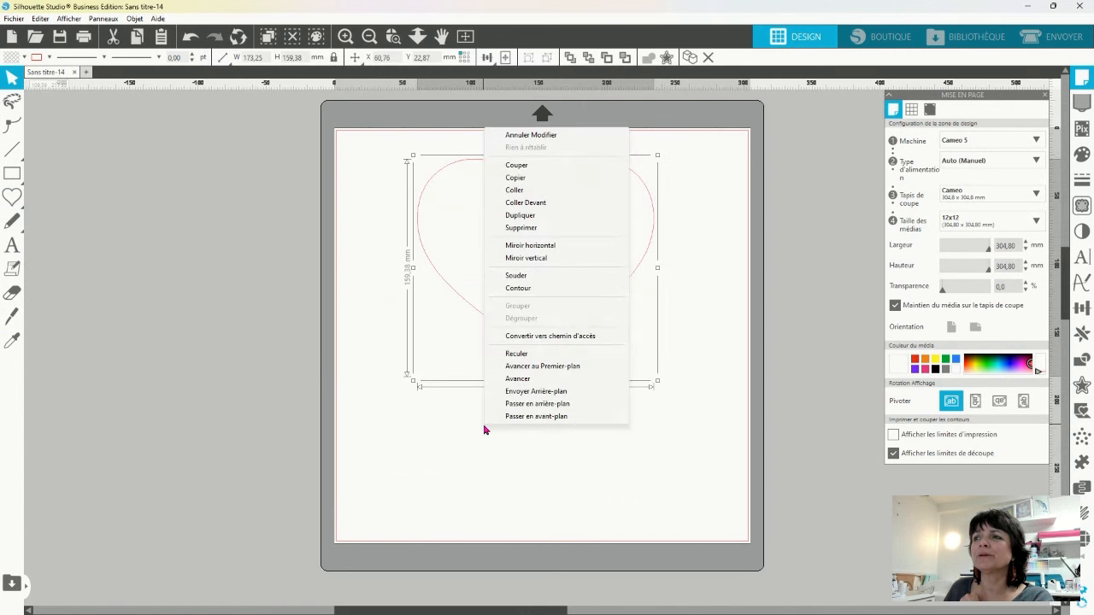
click(555, 337)
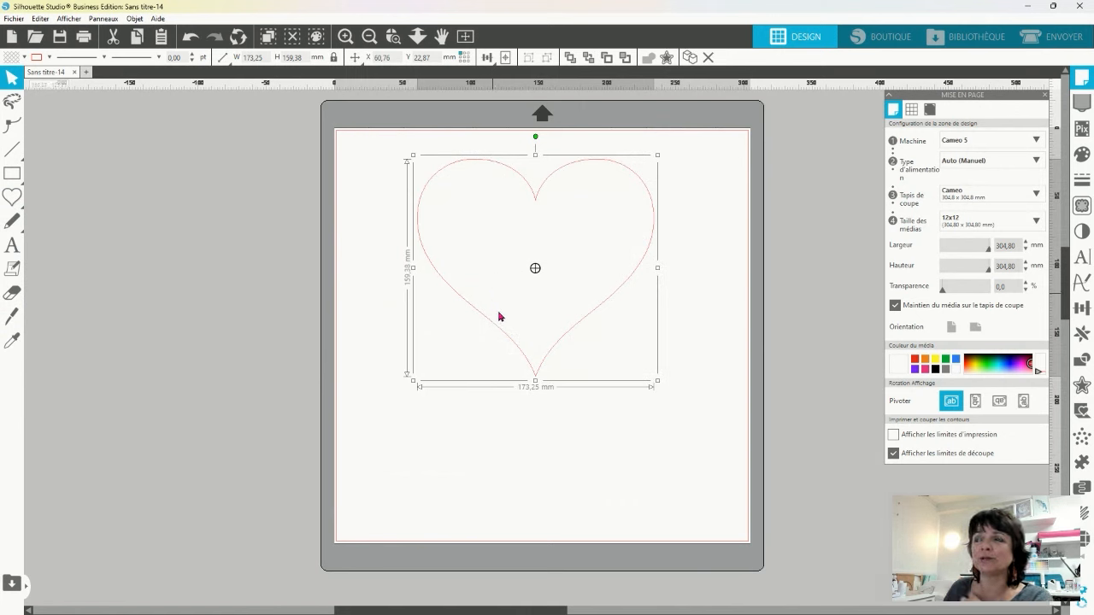
Step: Edit the heart's points, pulling the left lobe's upper side point outward and its top point slightly upward
double_click(536, 376)
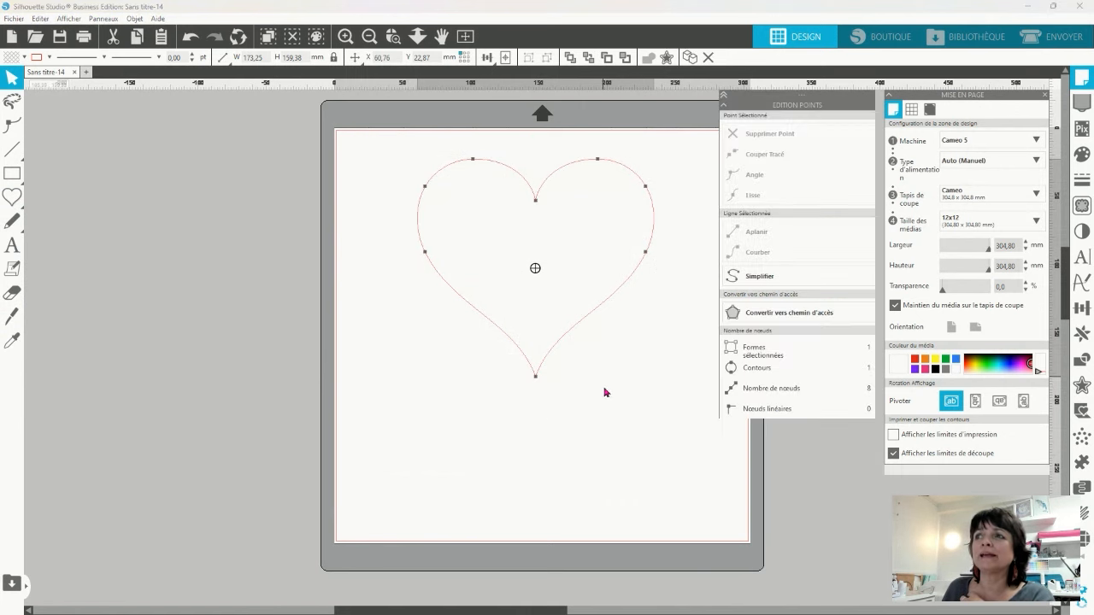
click(426, 186)
drag(424, 190, 415, 186)
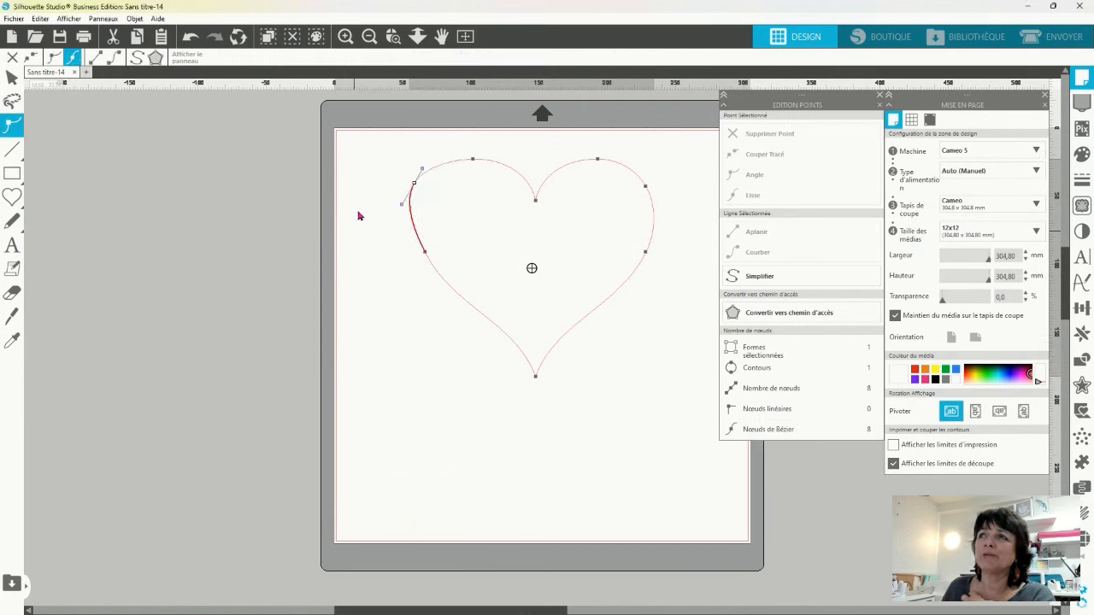
click(473, 159)
drag(473, 160, 473, 150)
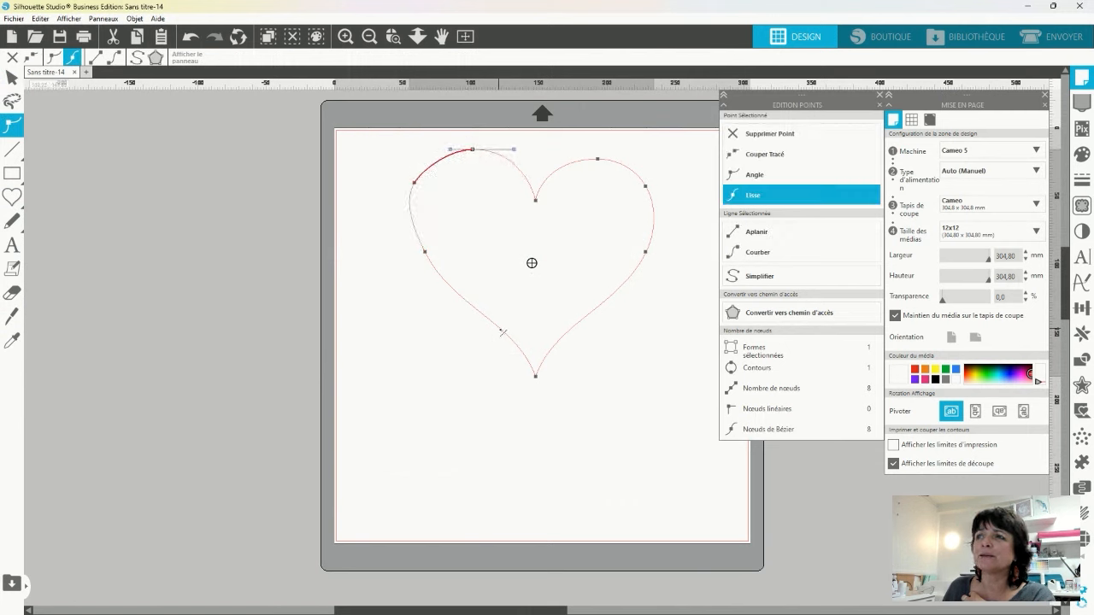
Step: Add a point on the heart's lower left curve and shift the left lobe's top point slightly left
click(490, 332)
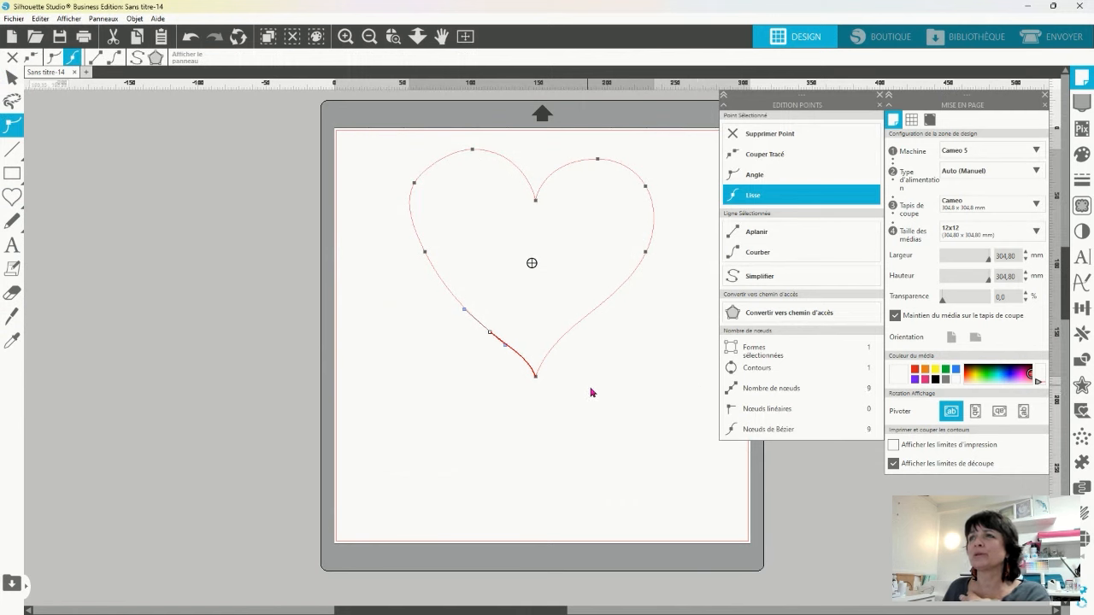
click(464, 151)
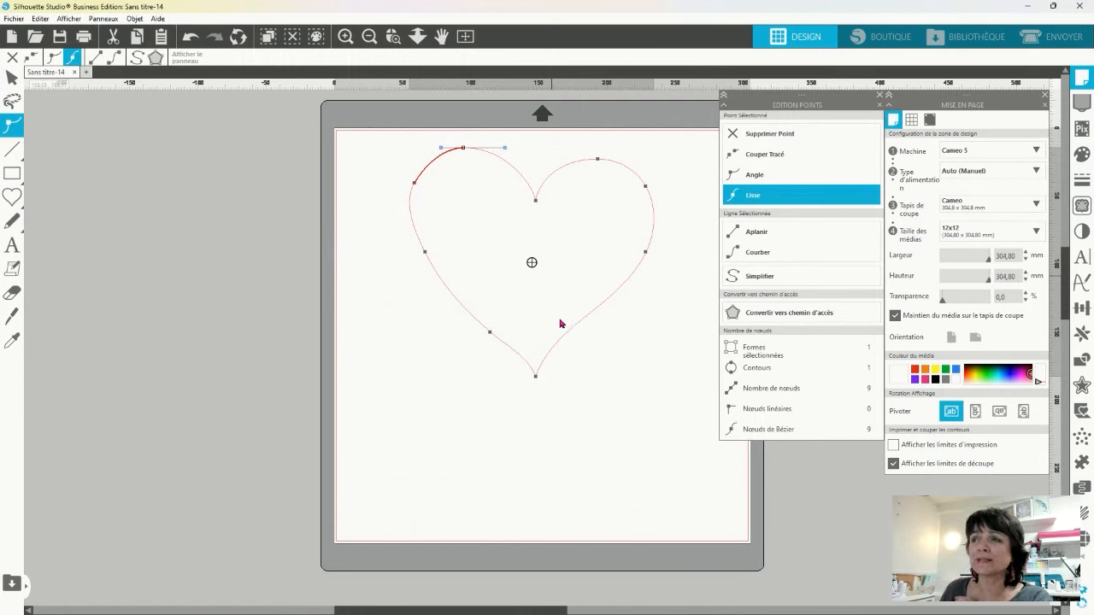
click(445, 421)
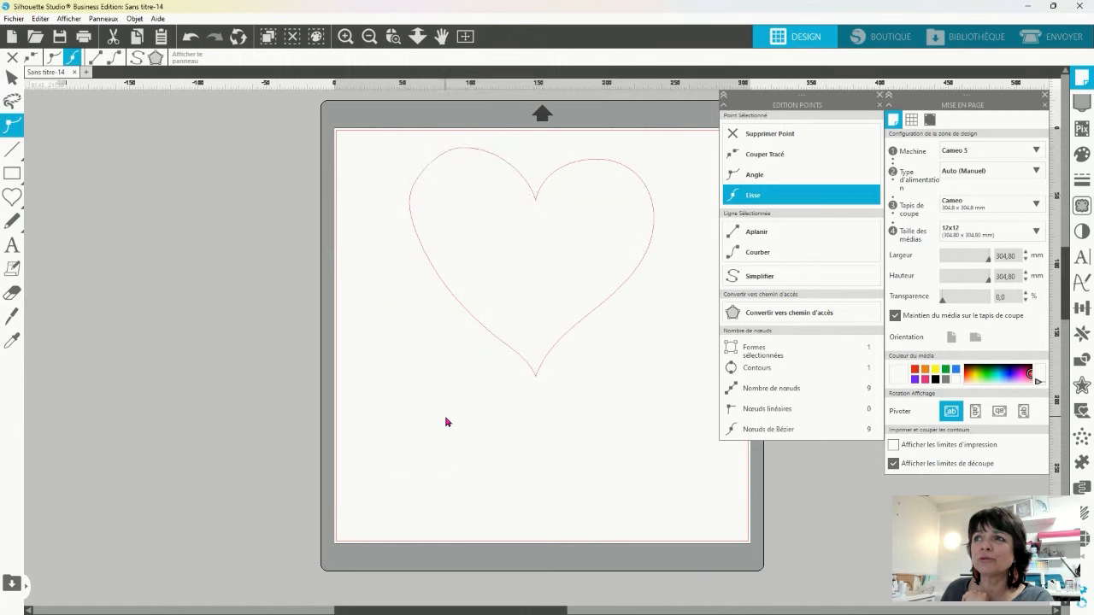
key(v)
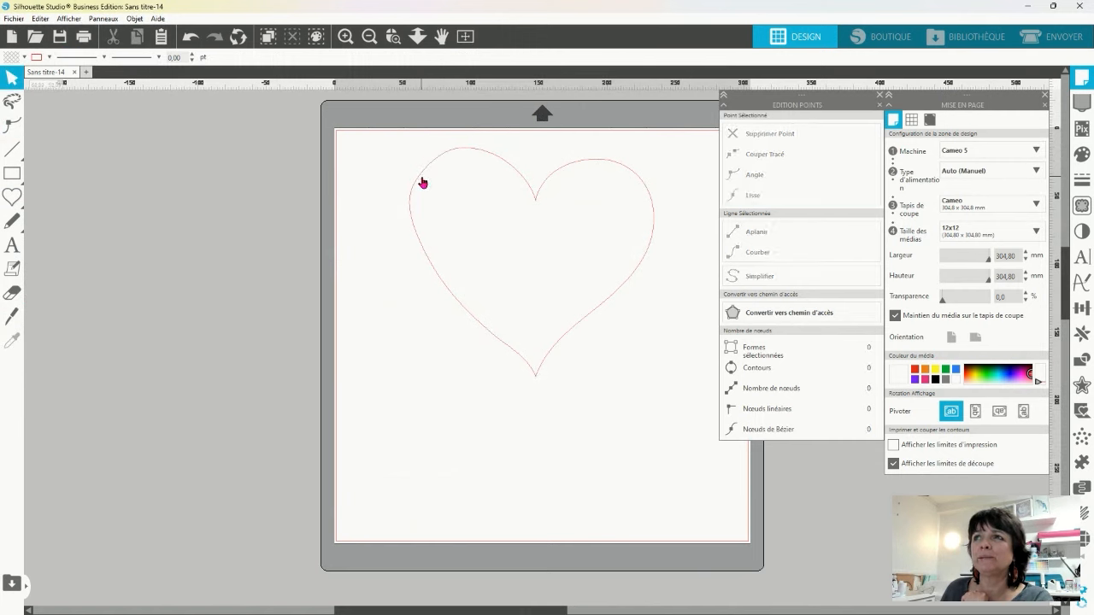
Step: Add a point on the left lobe's outer curve, between its side and top points
double_click(422, 181)
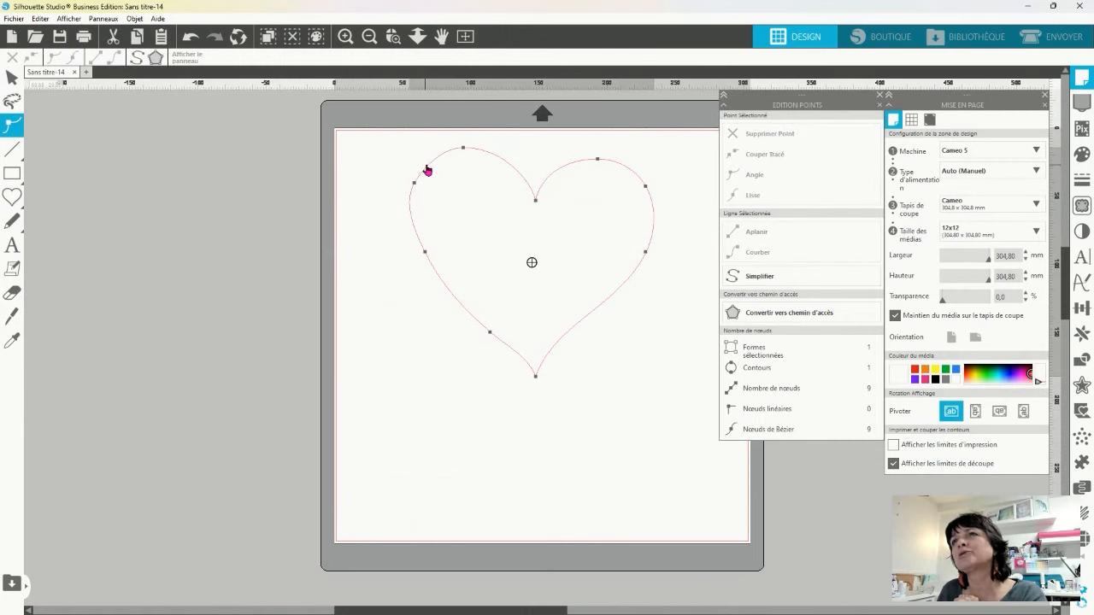
click(427, 169)
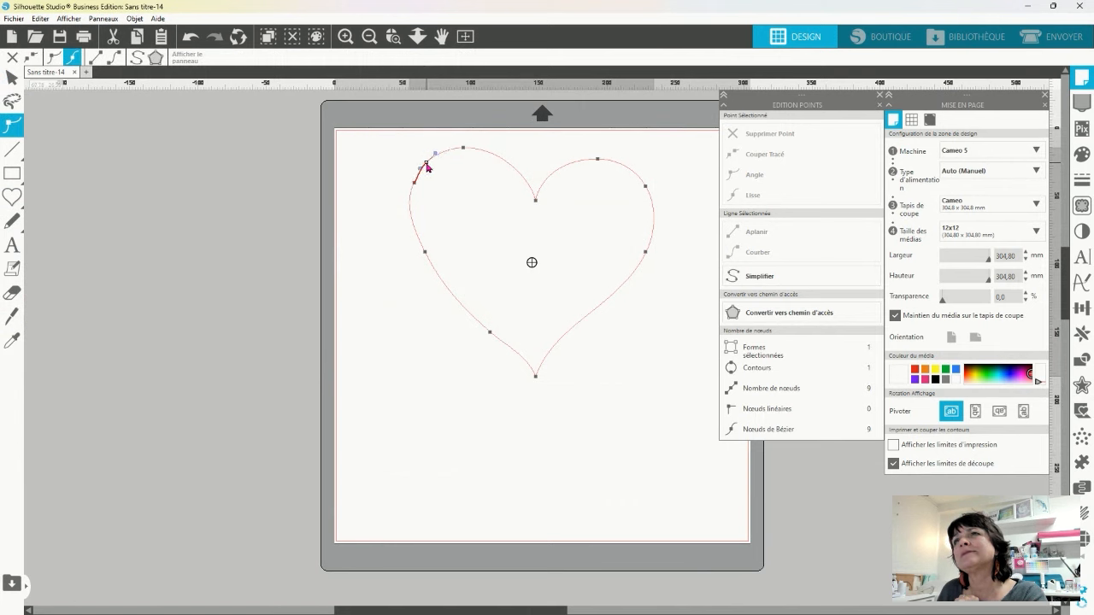
click(53, 303)
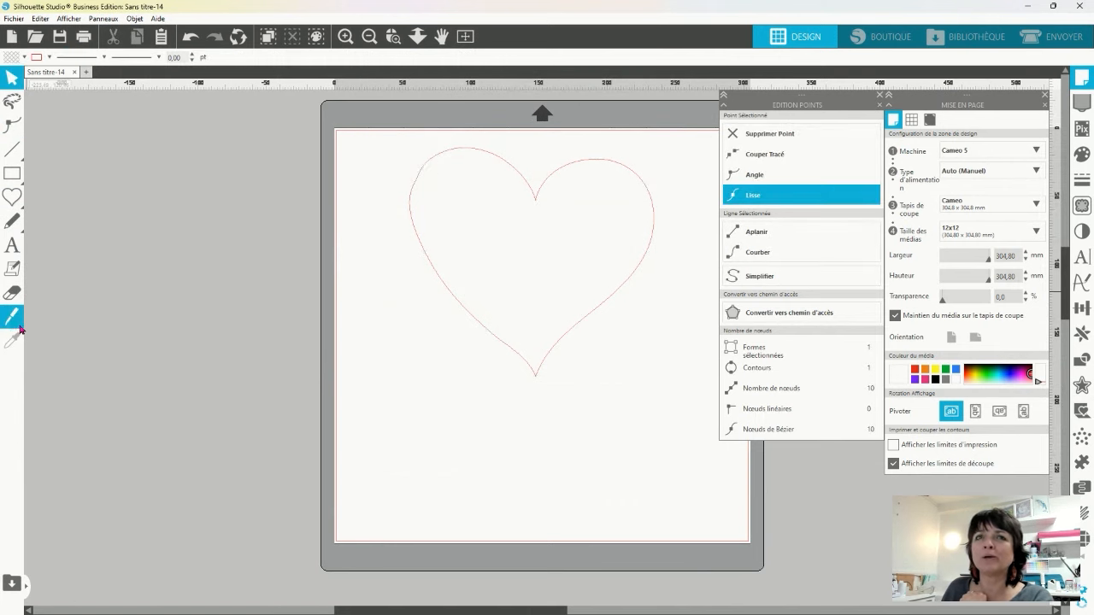
Step: Draw a vertical knife line about 187 mm long through the heart's centre and set its thickness to 0
click(12, 319)
drag(538, 150, 537, 404)
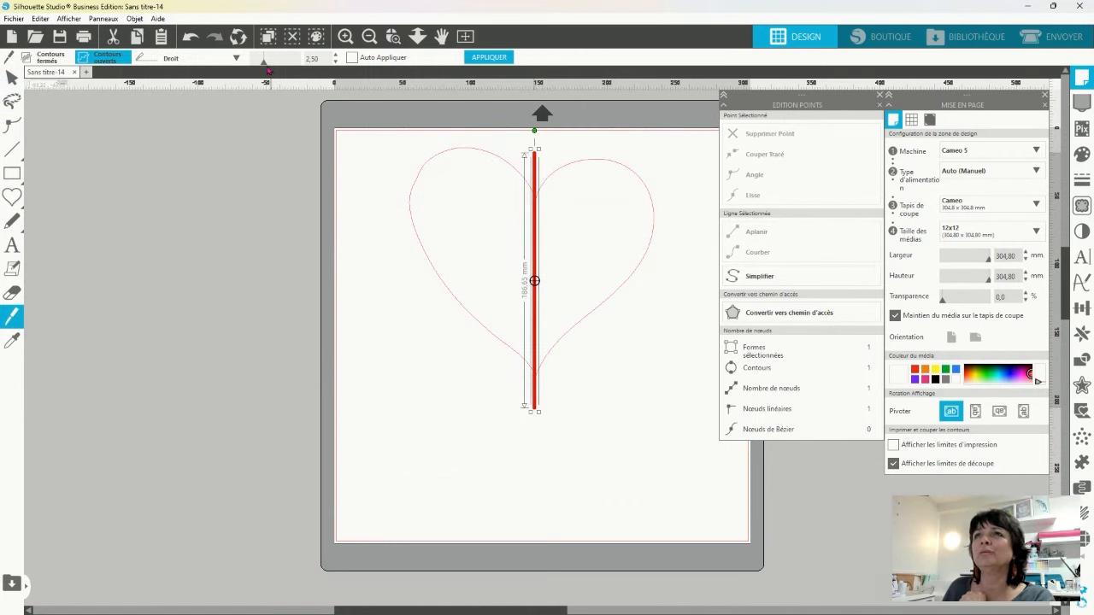
drag(268, 71, 251, 68)
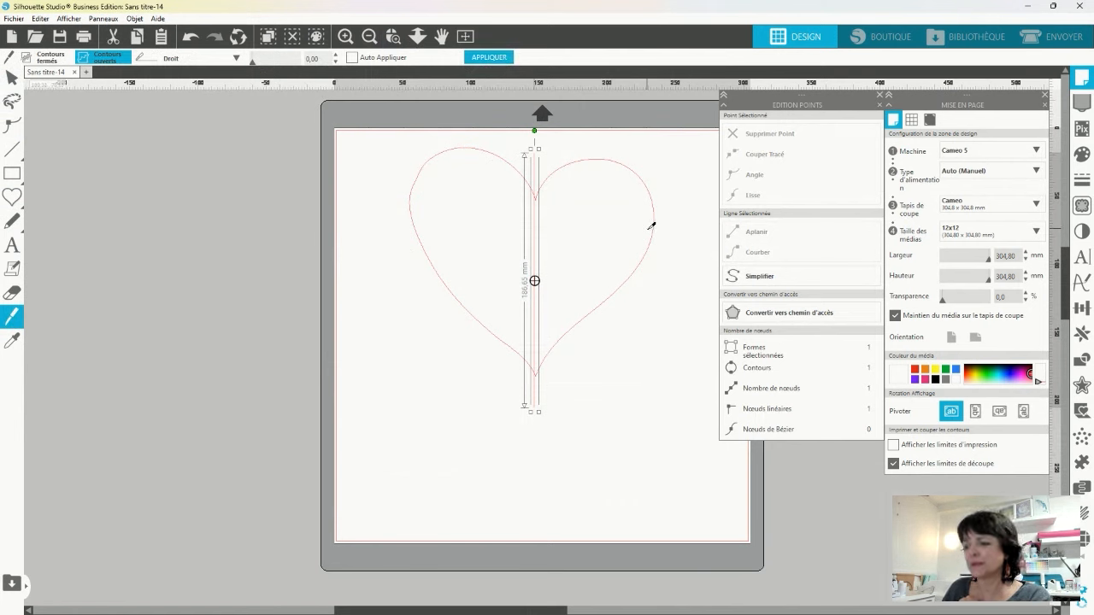
key(v)
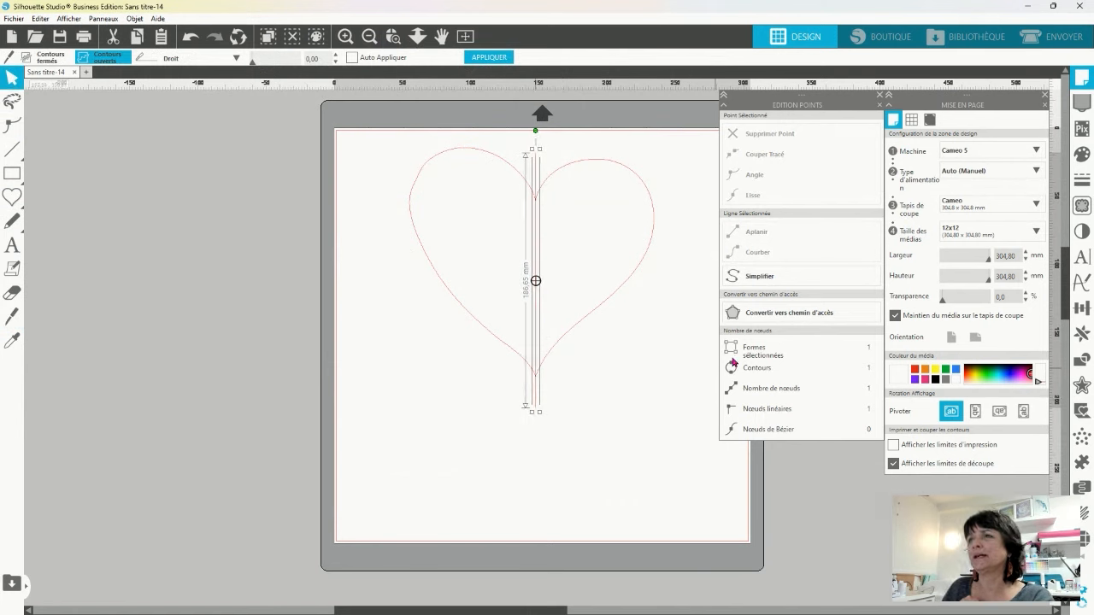
Step: Apply the knife cut with open contours and move the heart's right half off the mat
click(494, 58)
click(651, 248)
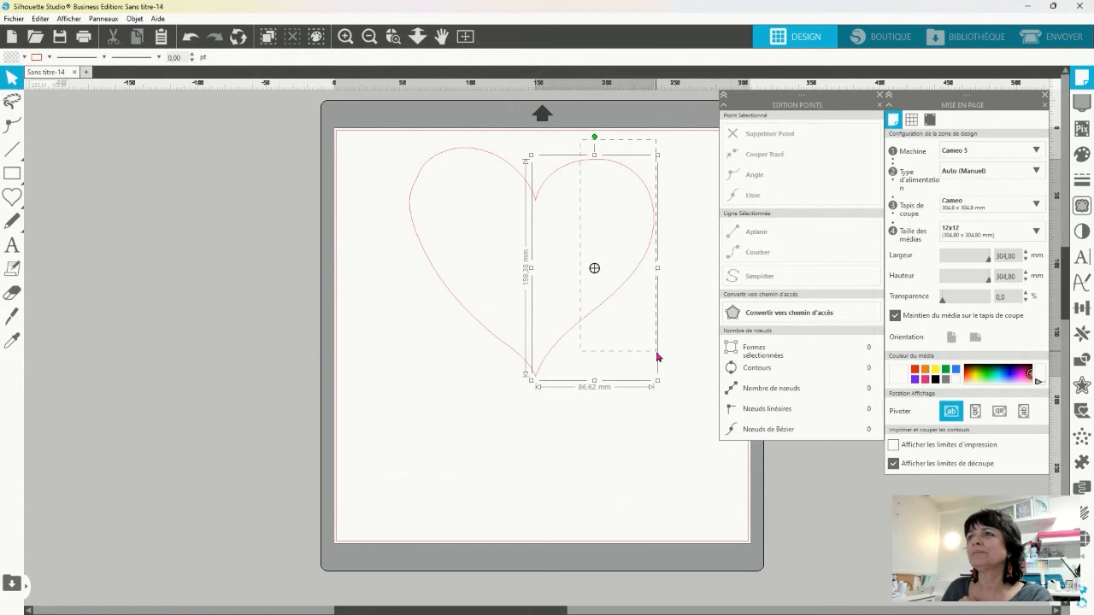
drag(618, 291, 132, 345)
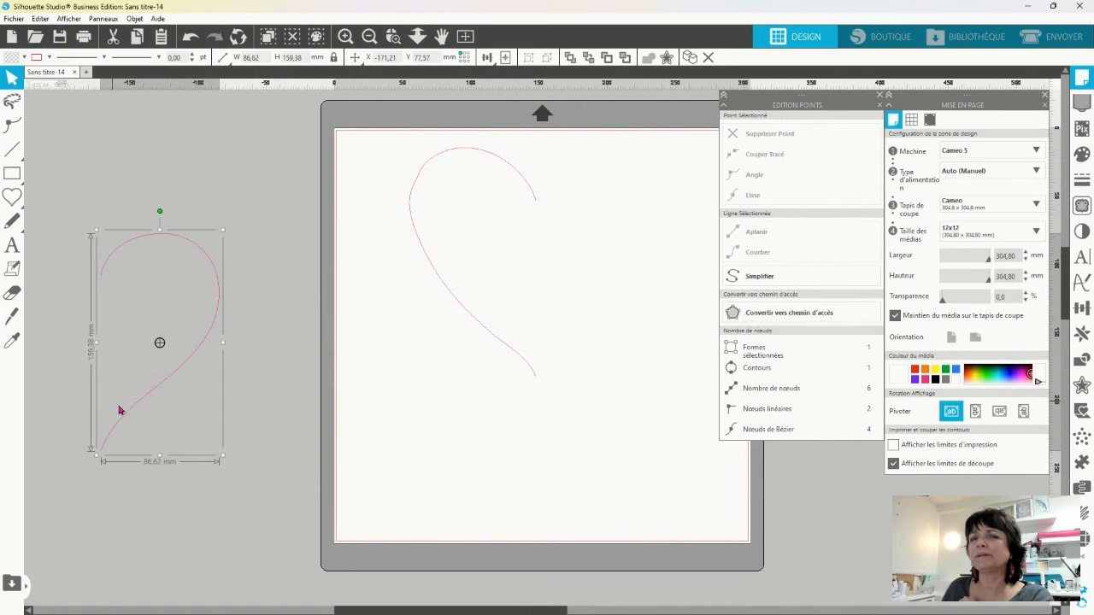
Step: Duplicate the open left half directly to its right and mirror the copy horizontally
click(415, 183)
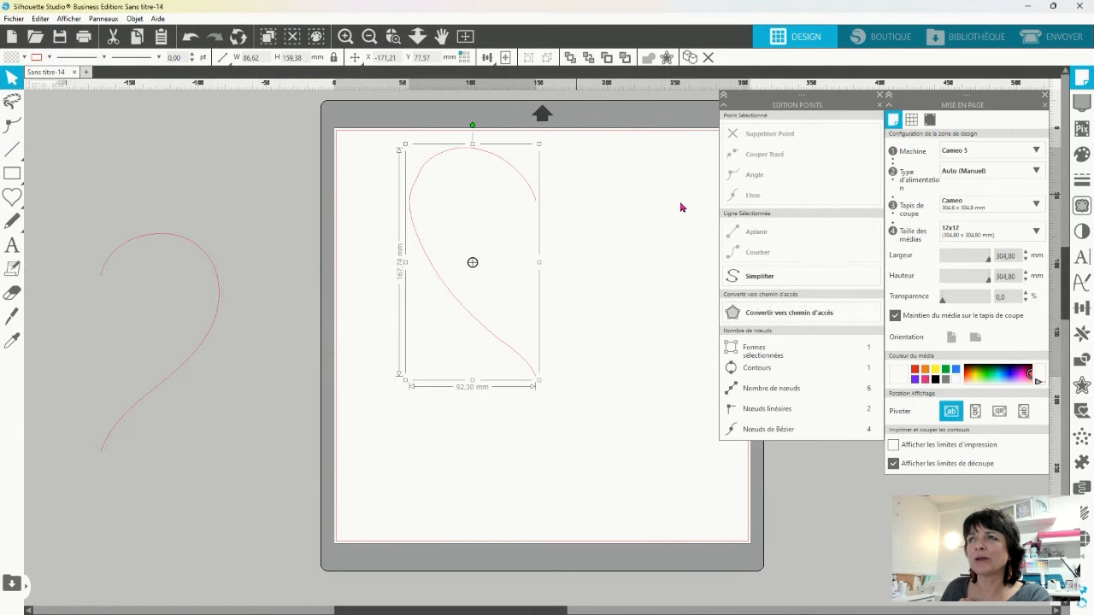
right_click(598, 437)
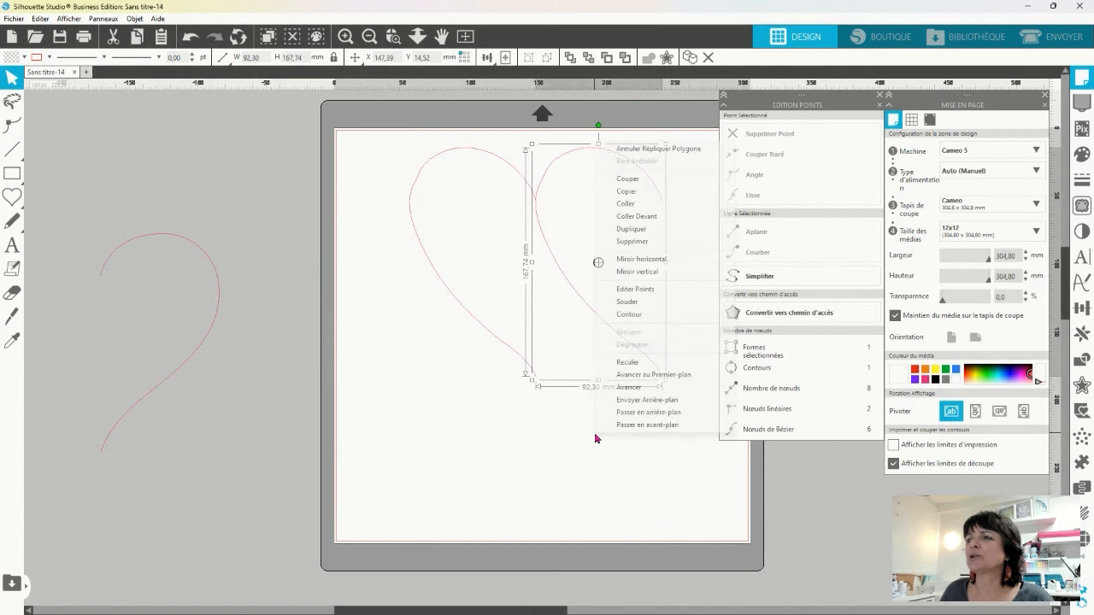
click(656, 259)
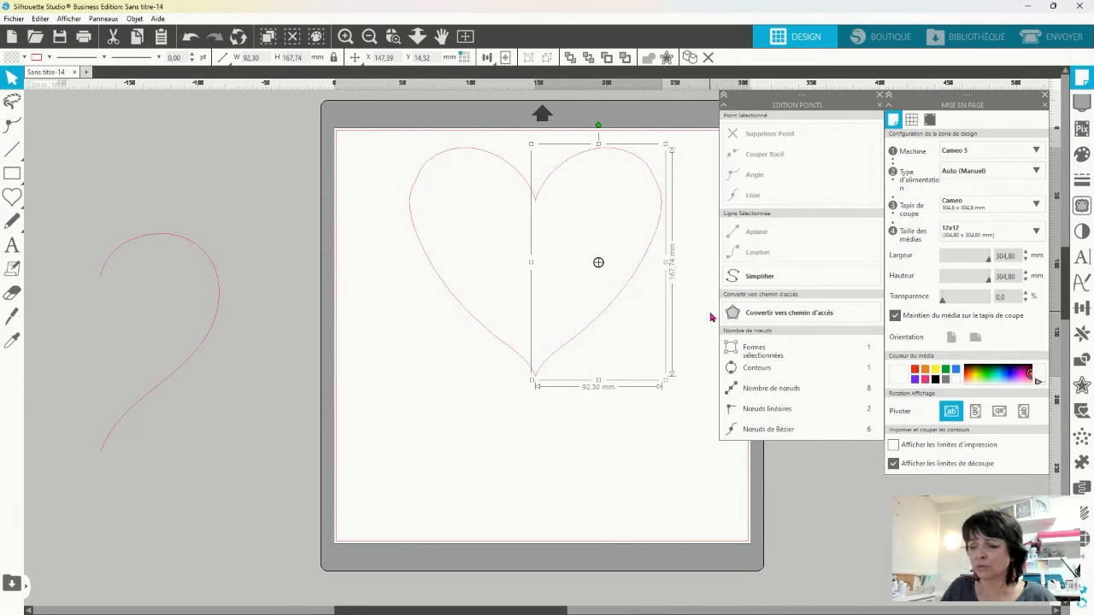
Step: Try to weld the two open heart halves into one shape
drag(391, 154, 663, 371)
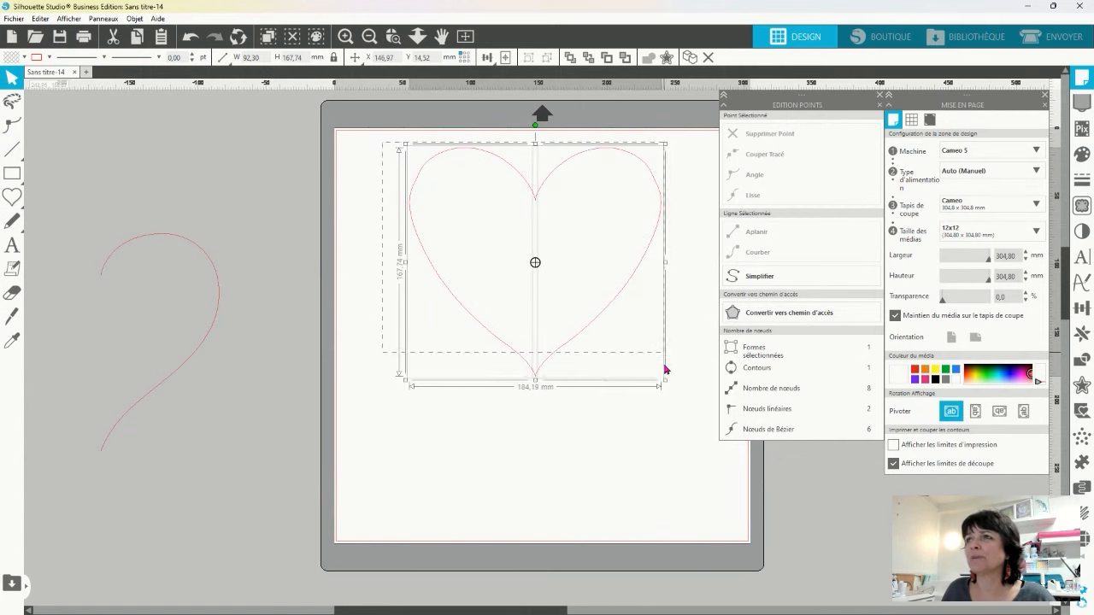
right_click(579, 480)
click(621, 319)
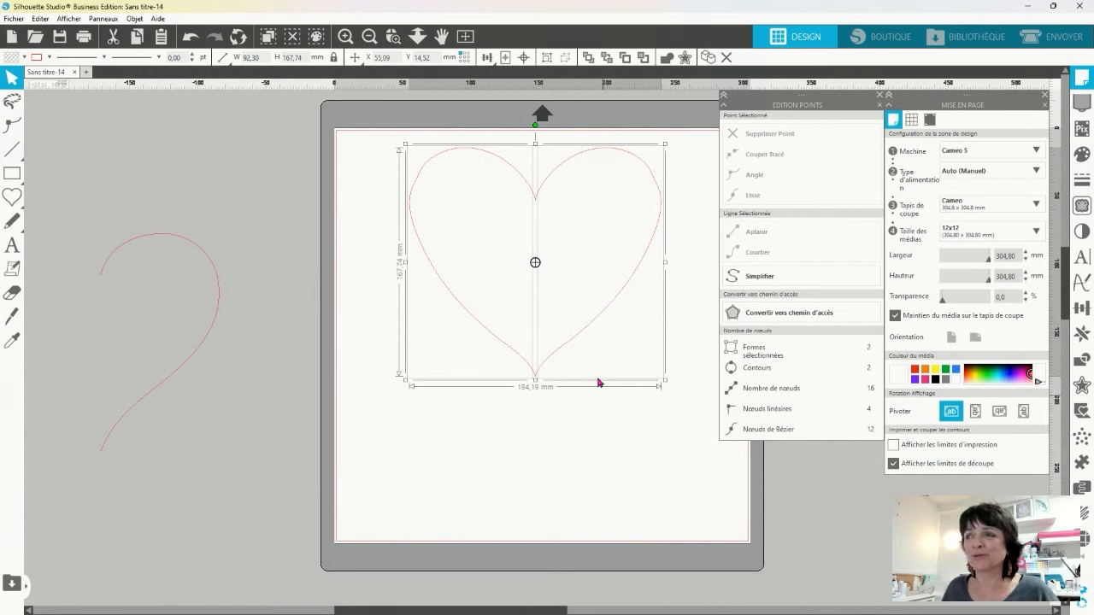
click(328, 171)
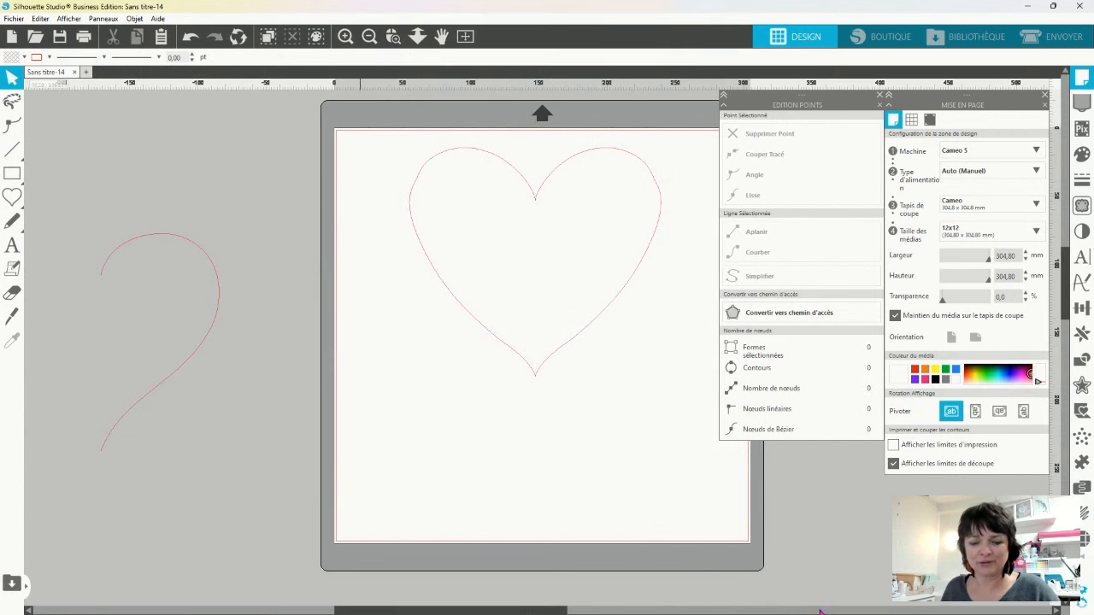
key(ctrl+a)
key(i)
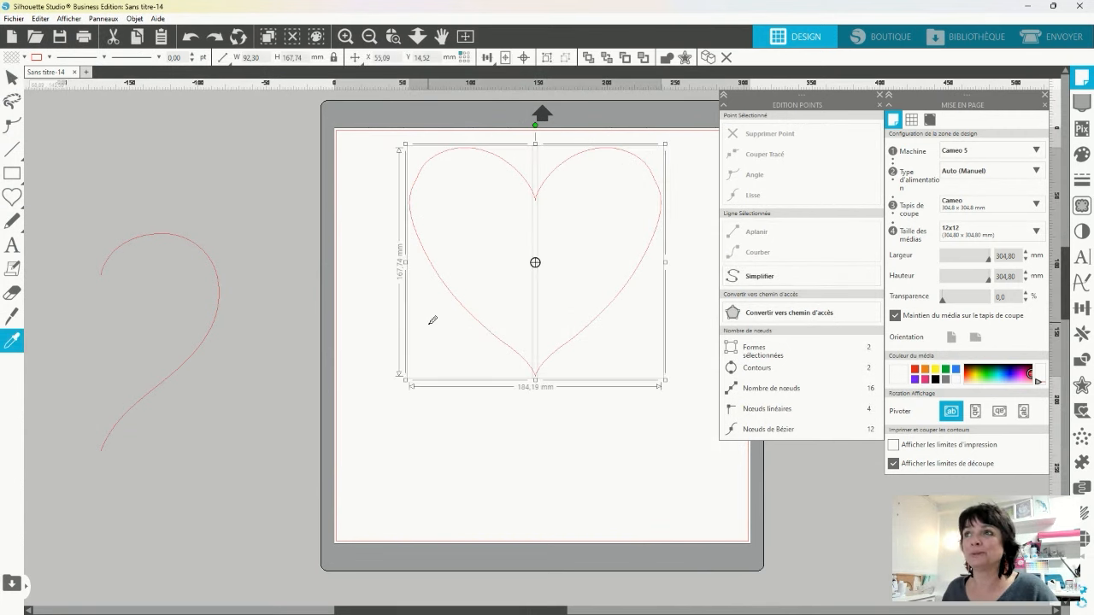
Step: Undo the mirrored copy, the moved half and the open-contour cut, back to the unapplied knife line
key(ctrl+z)
key(ctrl+z)
key(ctrl+z)
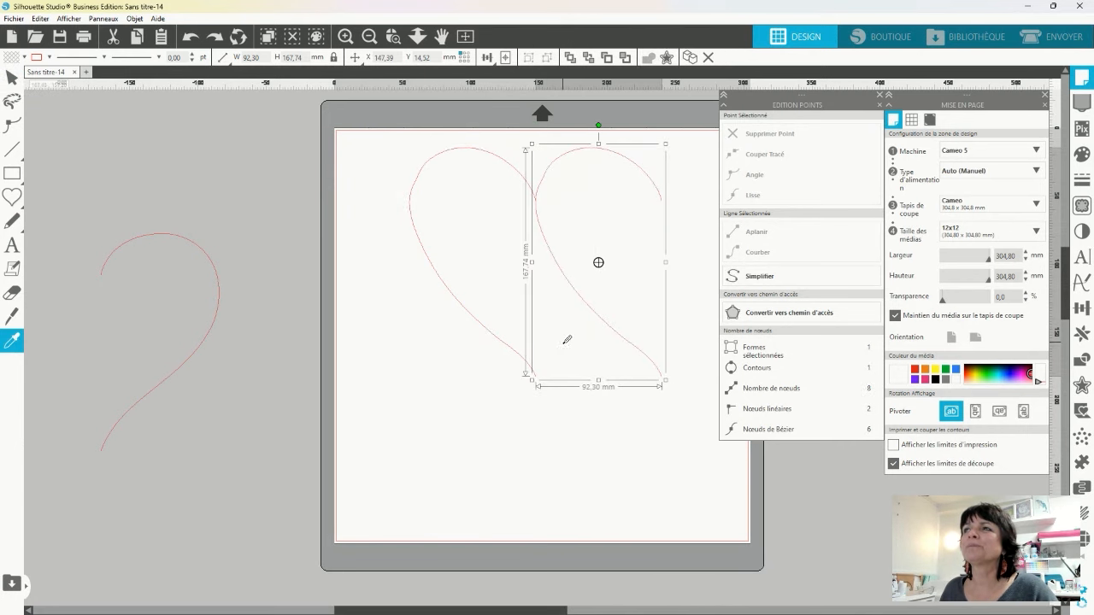
key(ctrl+z)
key(ctrl+z)
key(ctrl+z)
key(ctrl+z)
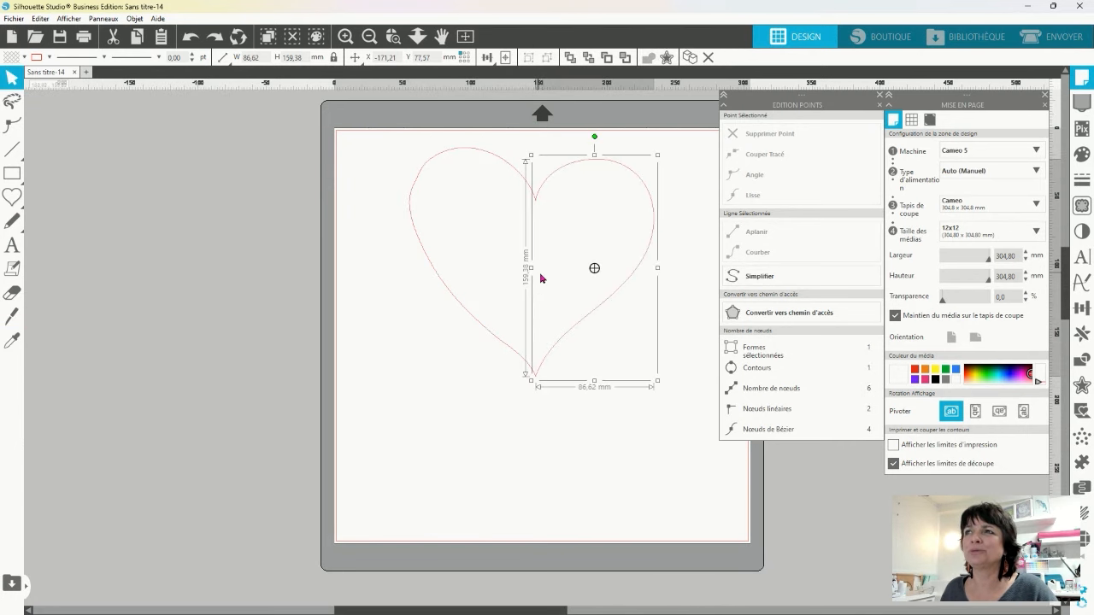
key(ctrl+z)
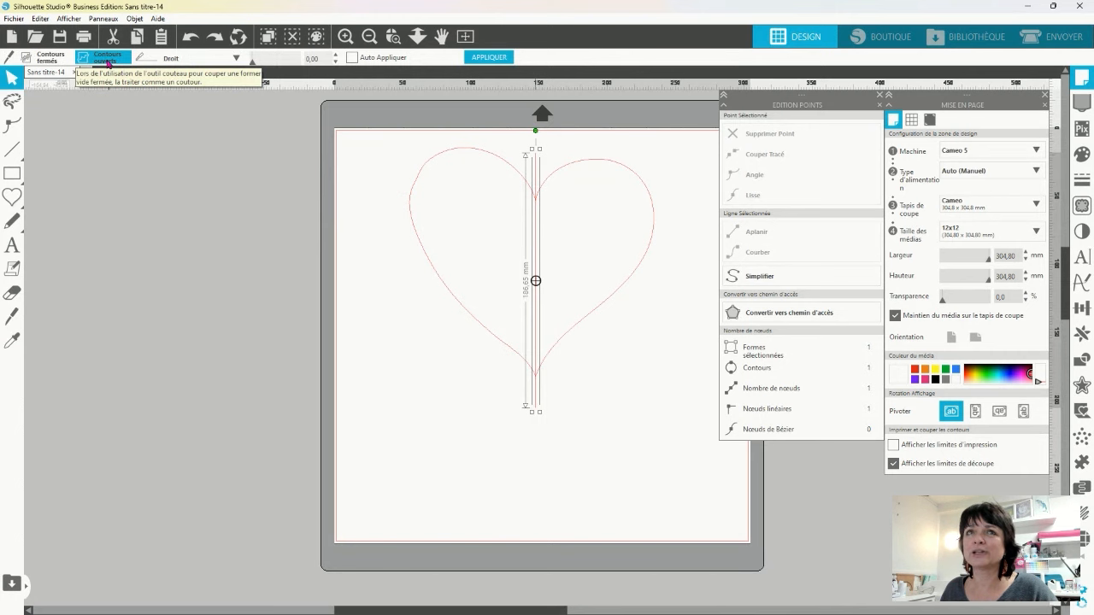
Step: Apply the knife cut with closed contours and move the heart's right half off the mat
click(44, 62)
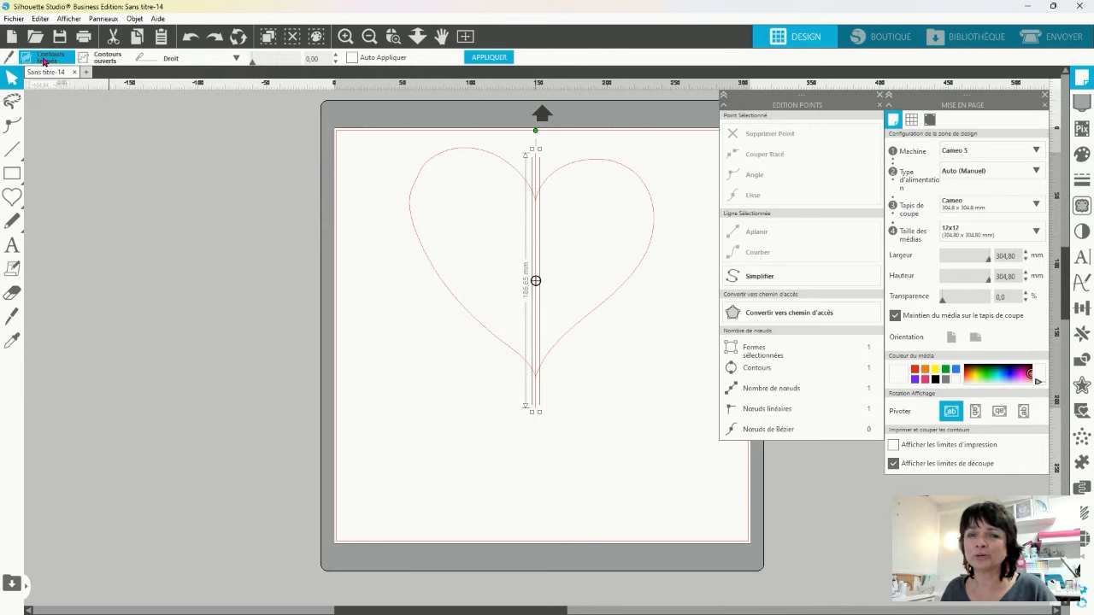
click(491, 59)
drag(581, 329, 186, 288)
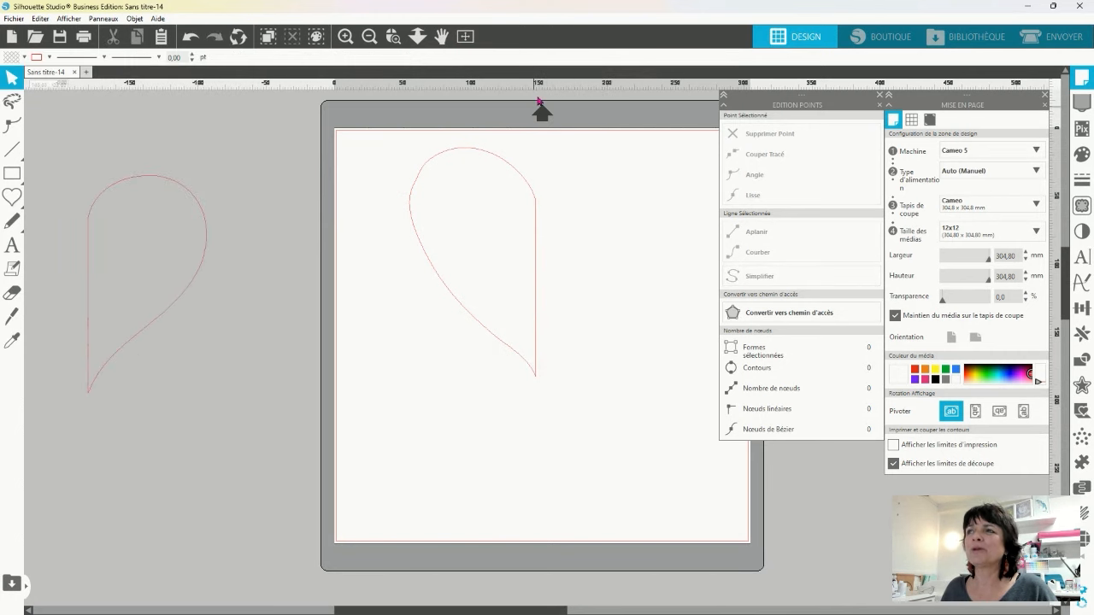
Step: Duplicate the closed left half to its right, mirror the copy horizontally and nudge it left to overlap the original
drag(527, 238, 452, 287)
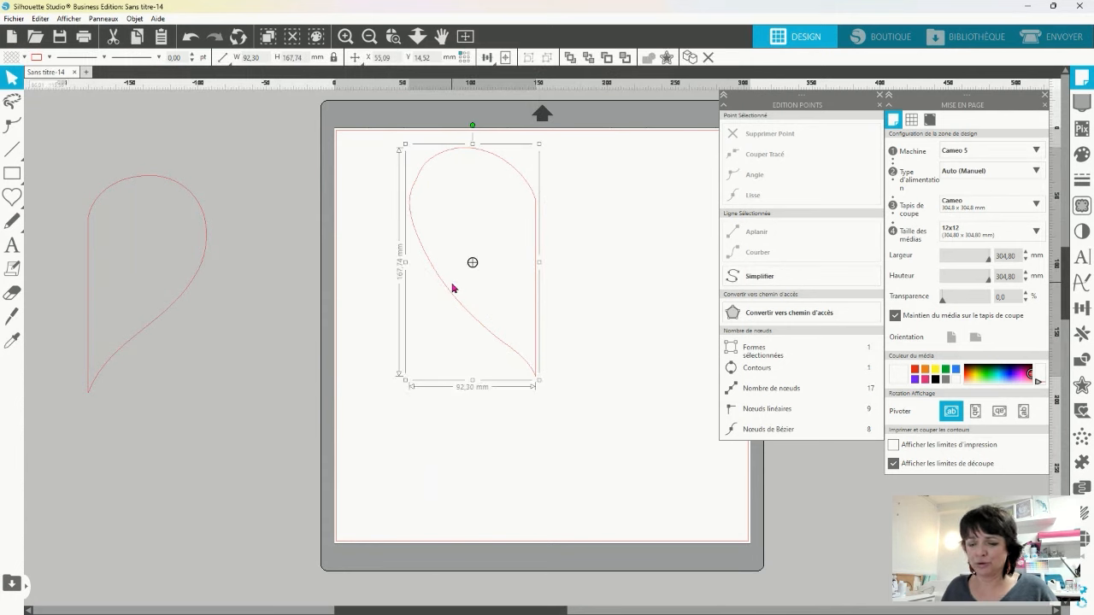
key(ctrl+Right)
right_click(577, 424)
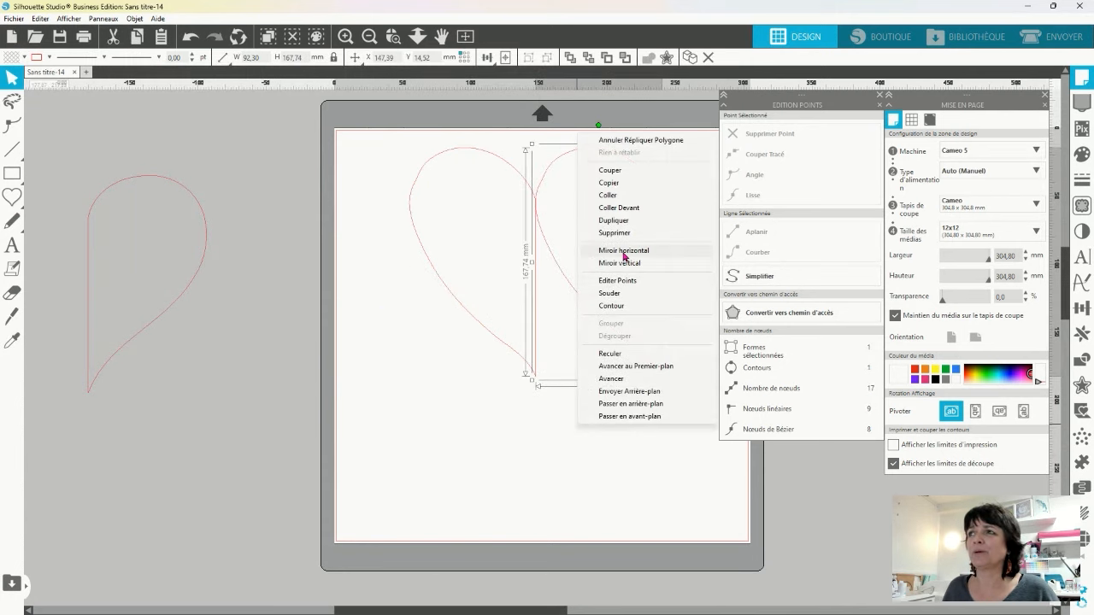
click(622, 250)
key(Left)
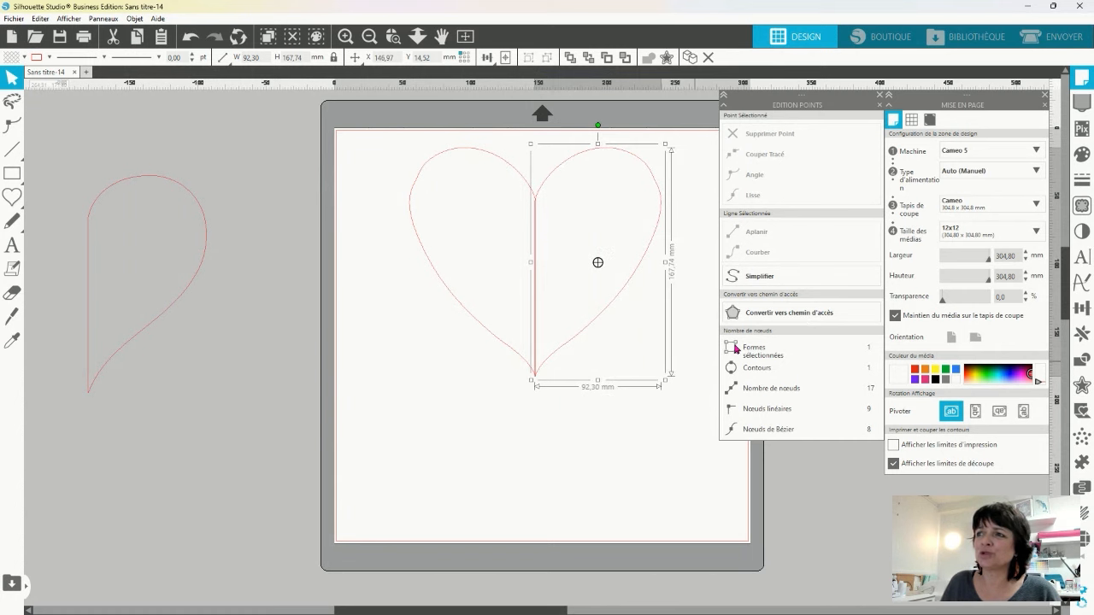
Step: Weld the two overlapping closed halves into a single heart
drag(468, 432, 617, 297)
right_click(552, 398)
click(593, 333)
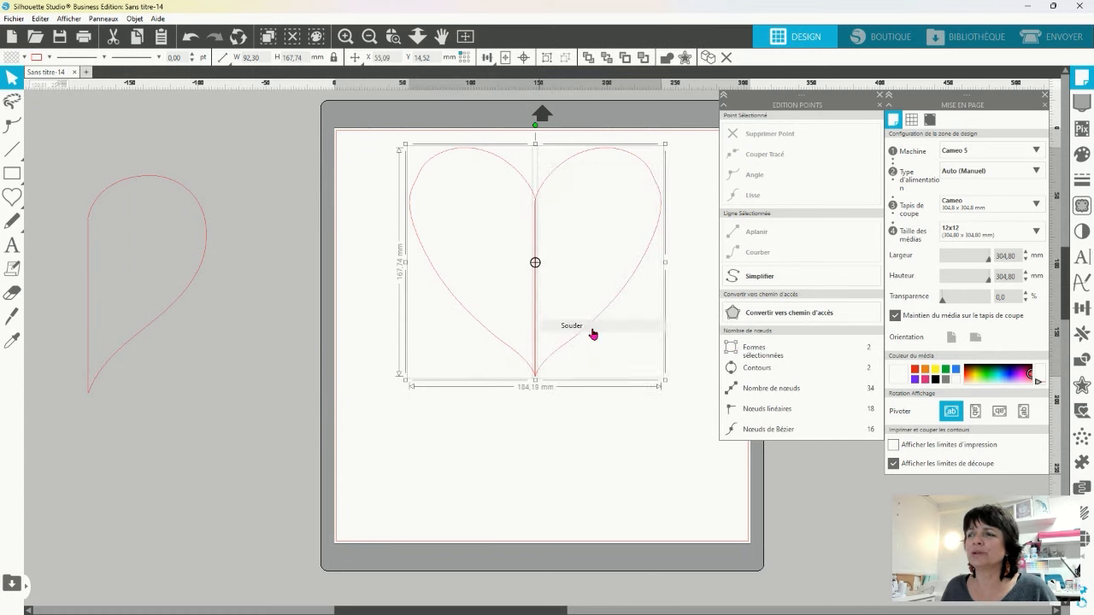
click(490, 476)
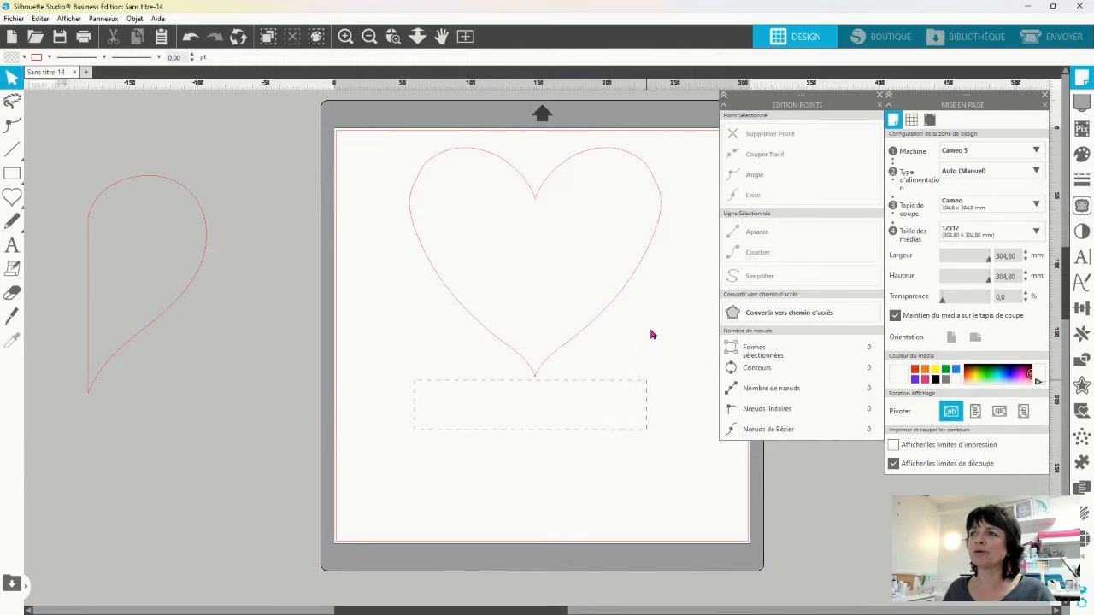
Step: Fill the welded heart with red
drag(651, 335, 652, 329)
click(24, 57)
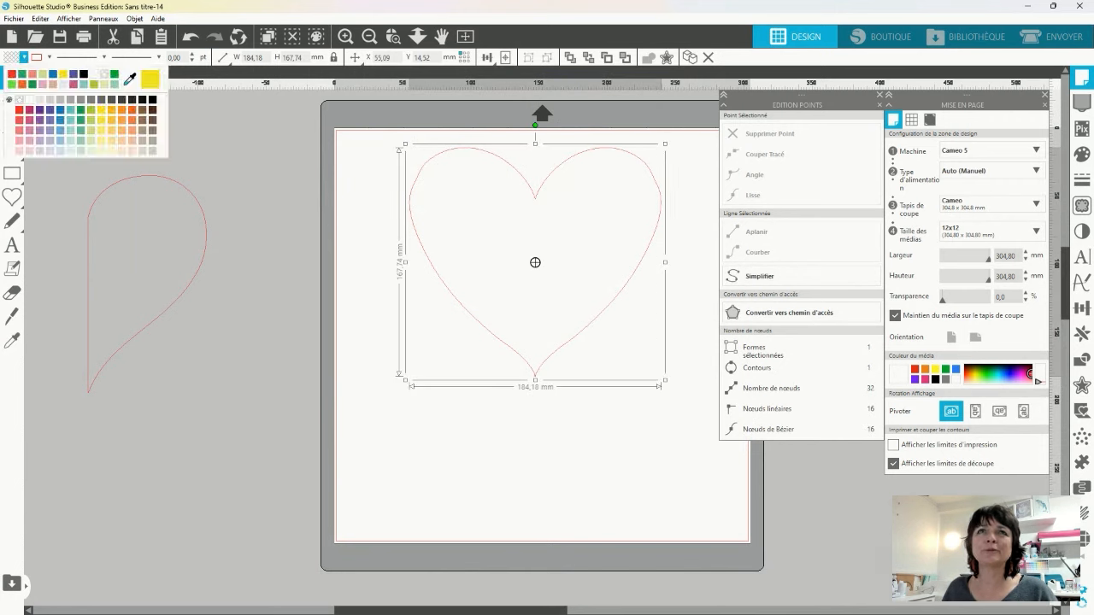
click(11, 76)
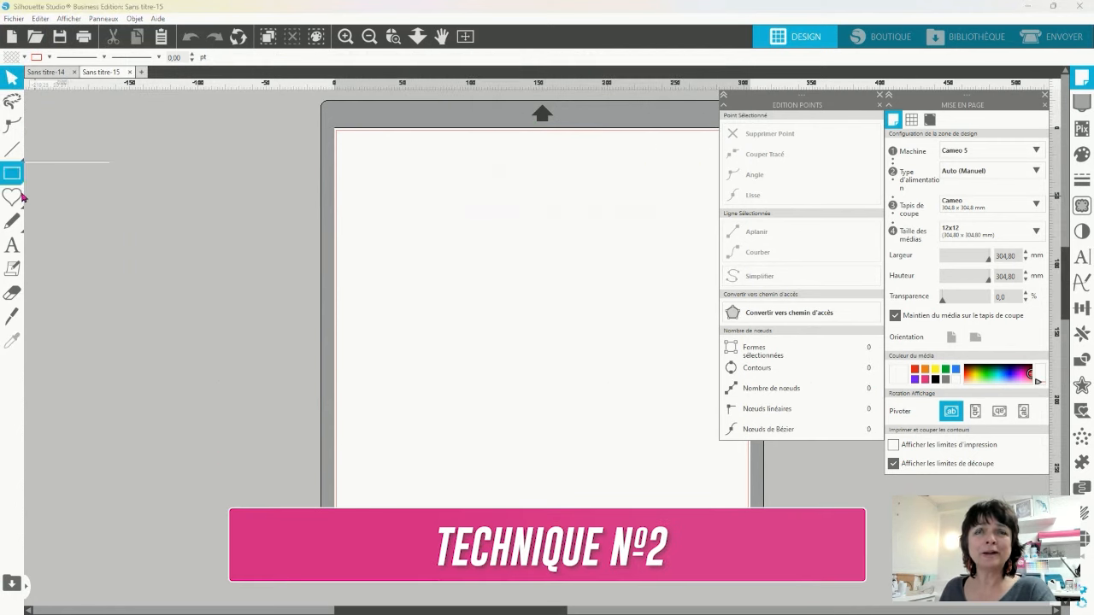
Step: Switch the software view from Business Edition to Standard Edition
click(16, 199)
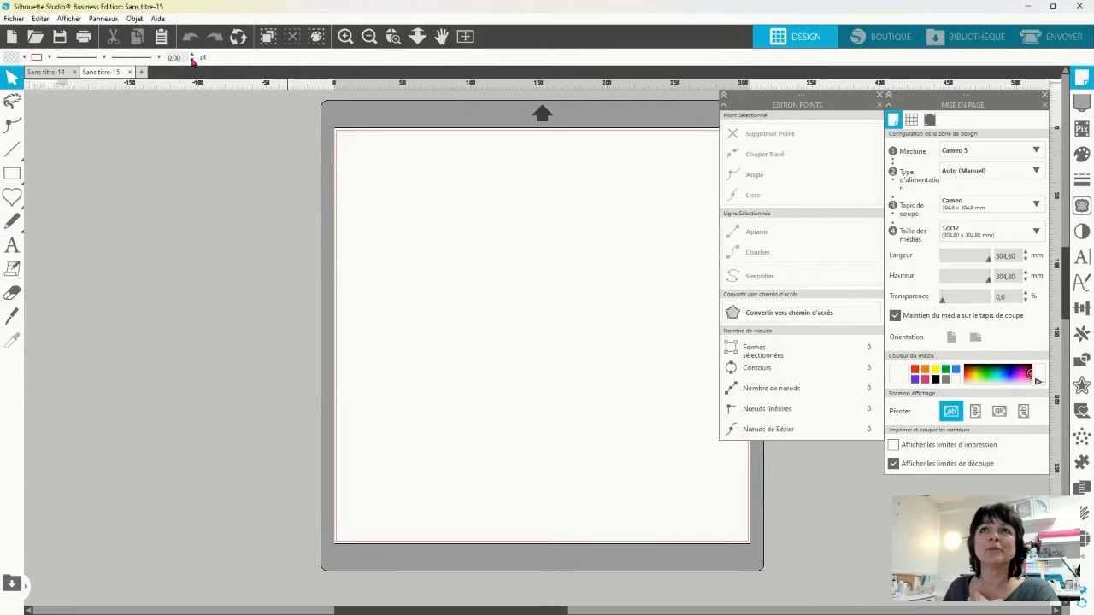
click(158, 19)
mouse_move(203, 163)
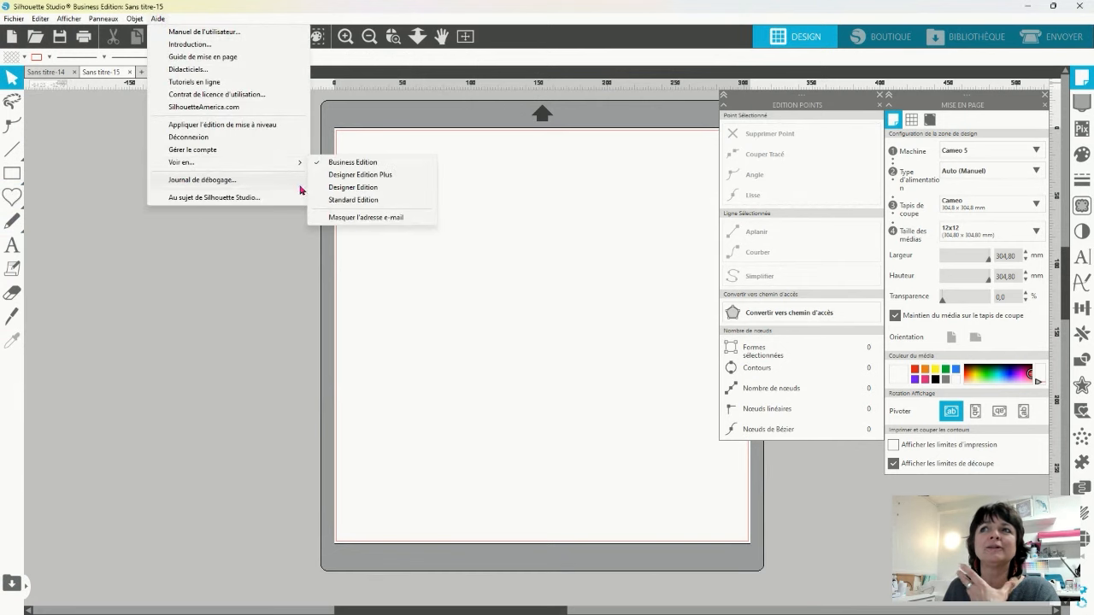
click(353, 200)
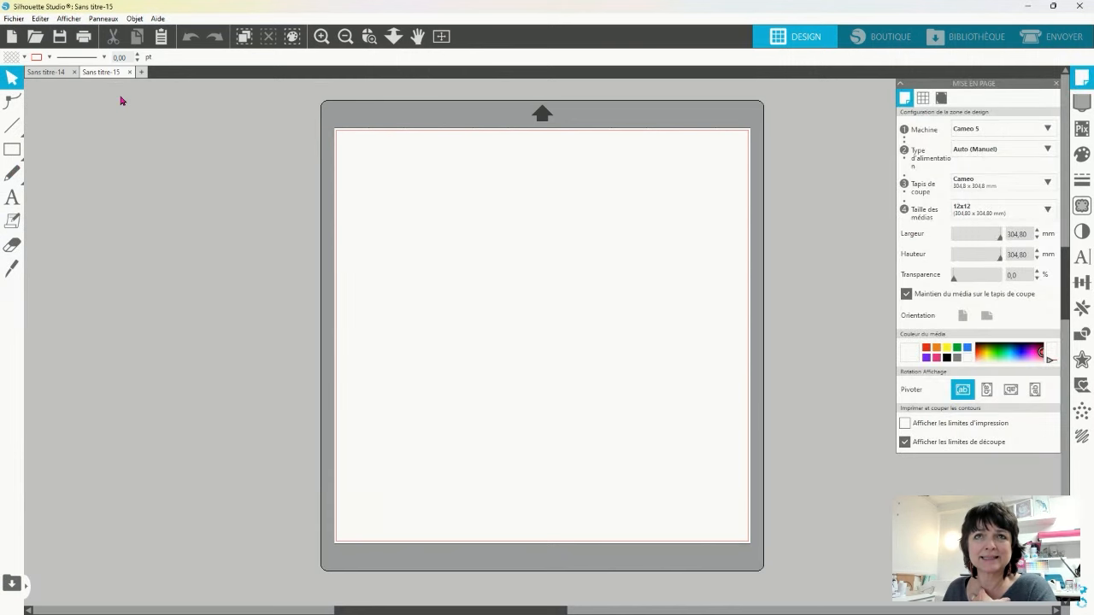
Step: Draw an upright ellipse about 75 mm wide and 111 mm high on the left half of the mat
mouse_move(17, 152)
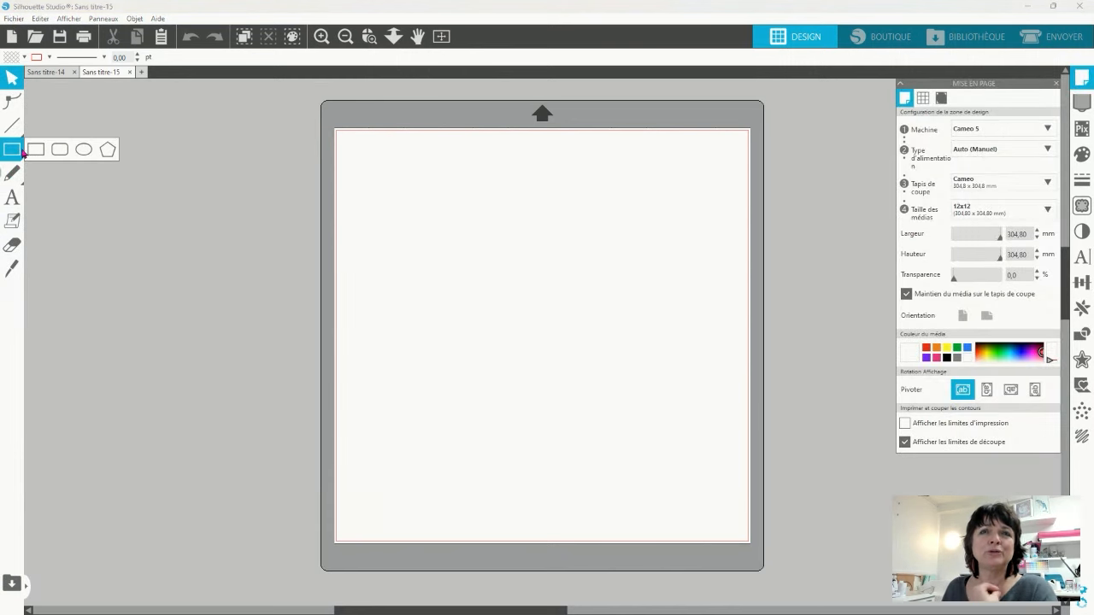
click(79, 154)
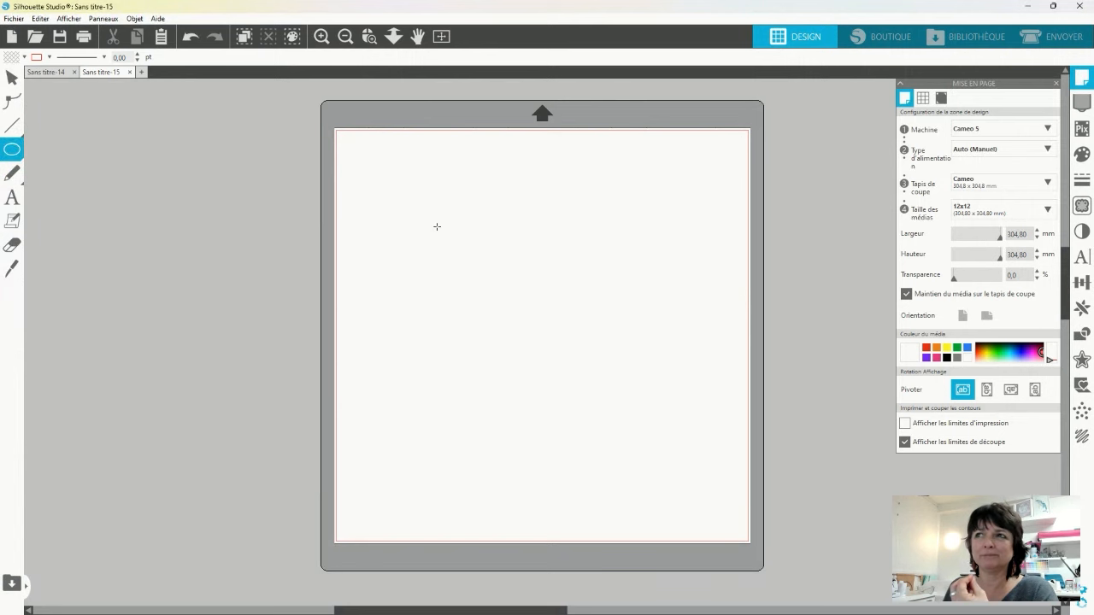
drag(401, 209, 506, 365)
key(v)
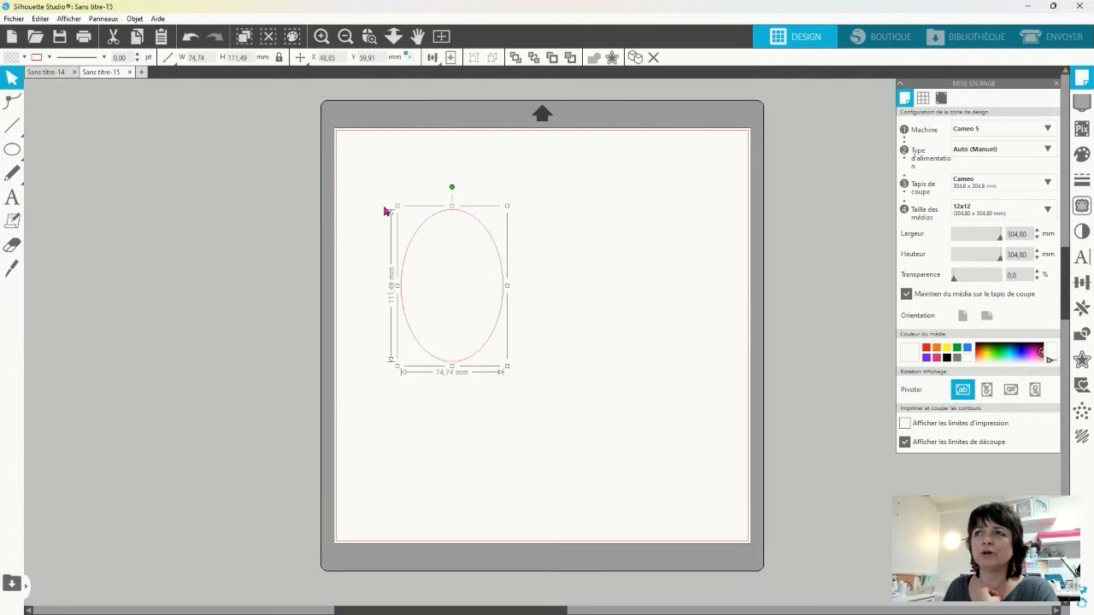
key(ctrl+d)
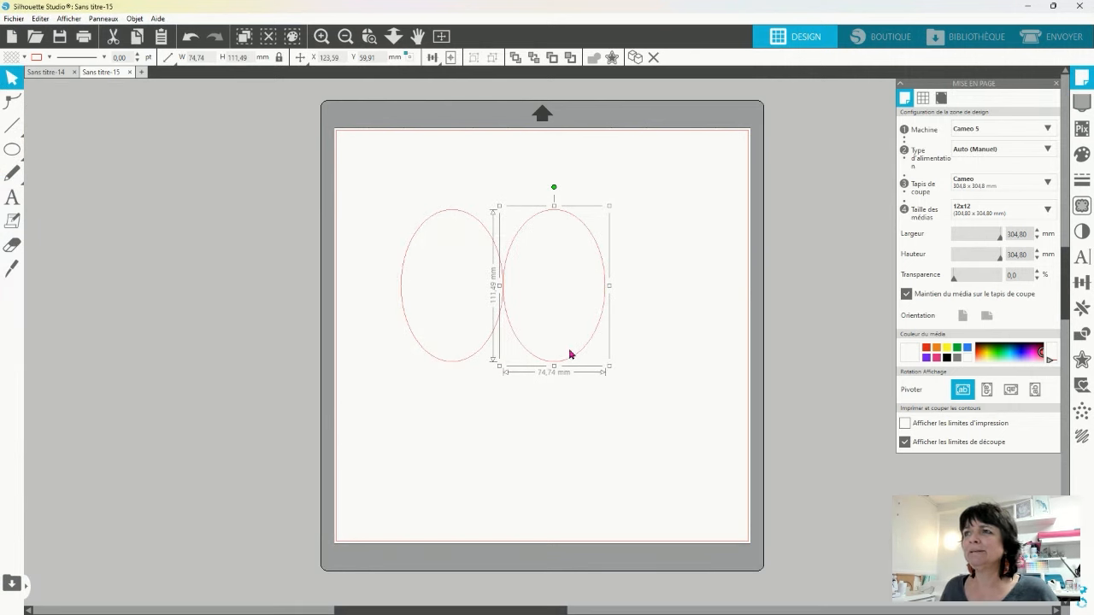
drag(570, 353, 551, 362)
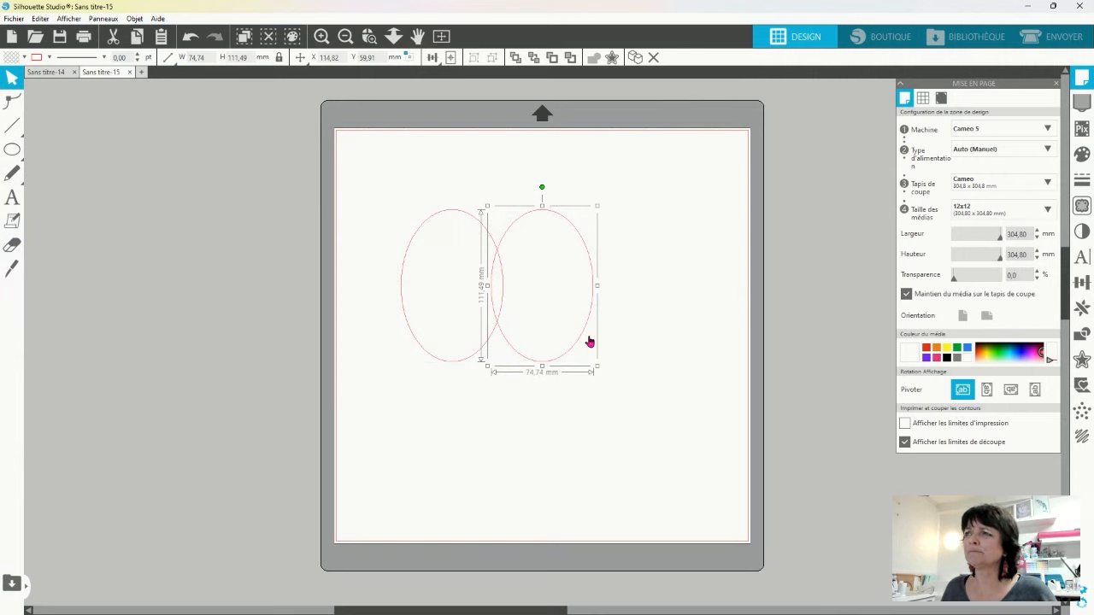
key(Delete)
Step: Tilt the ellipse slightly counterclockwise and make a horizontally mirrored copy of it on its right
click(494, 332)
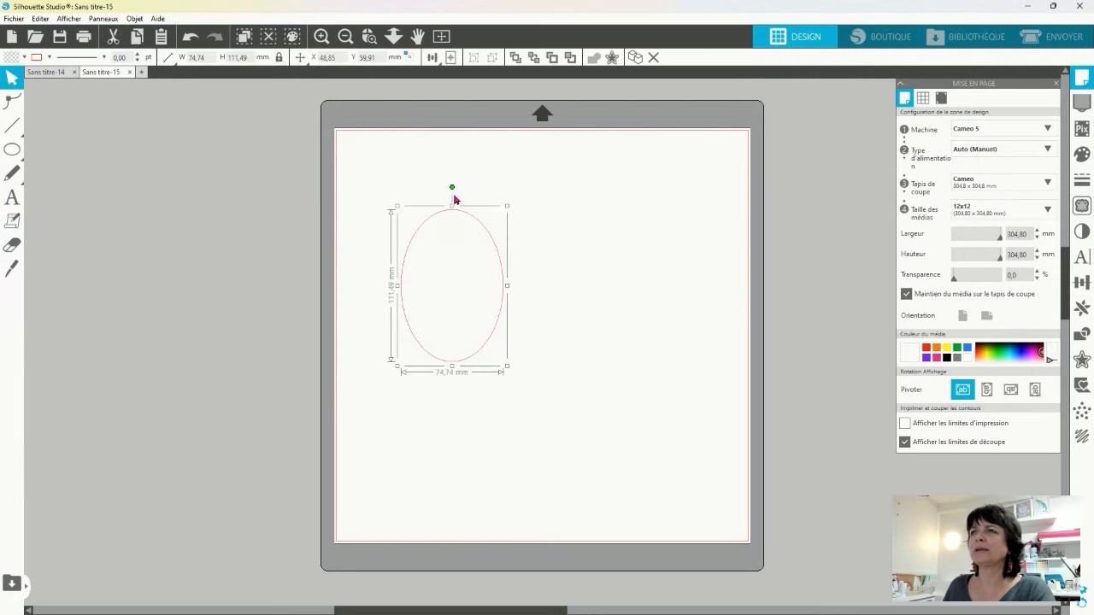
drag(452, 189, 437, 188)
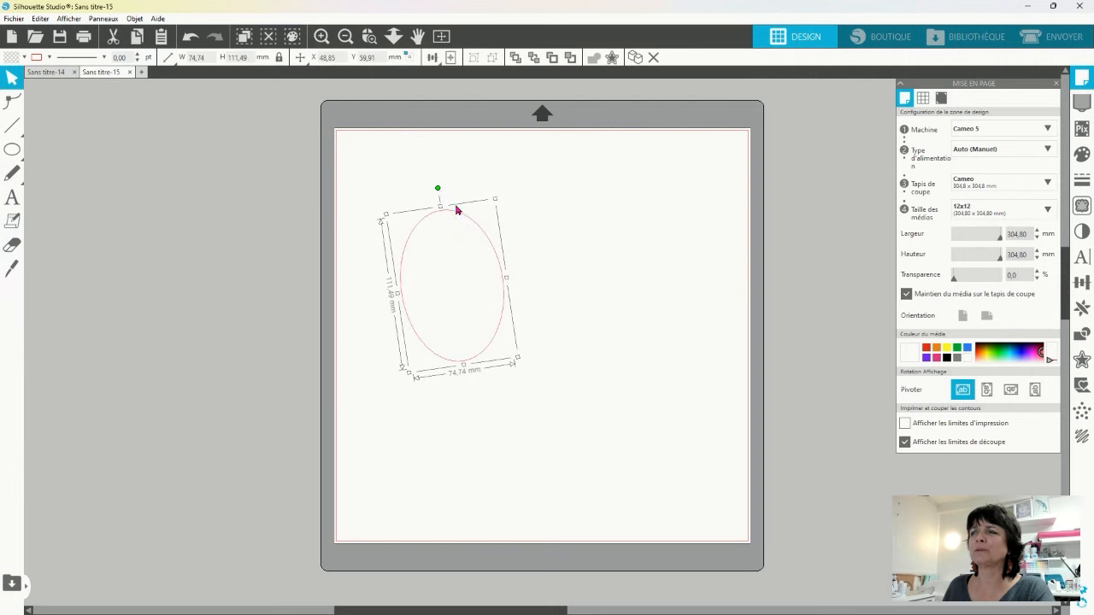
key(ctrl+Right)
right_click(651, 289)
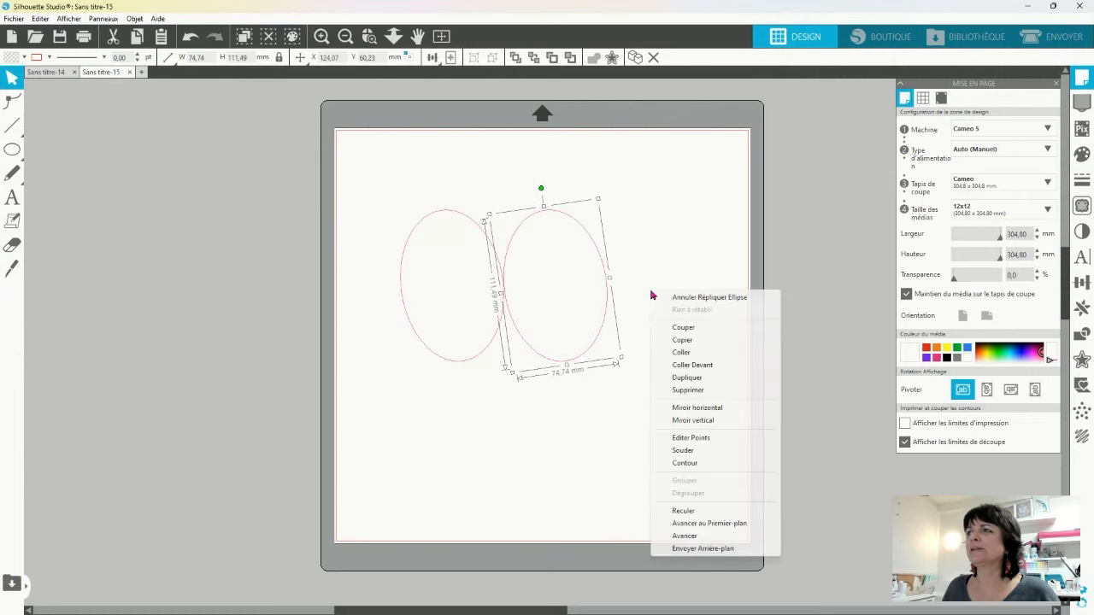
click(692, 407)
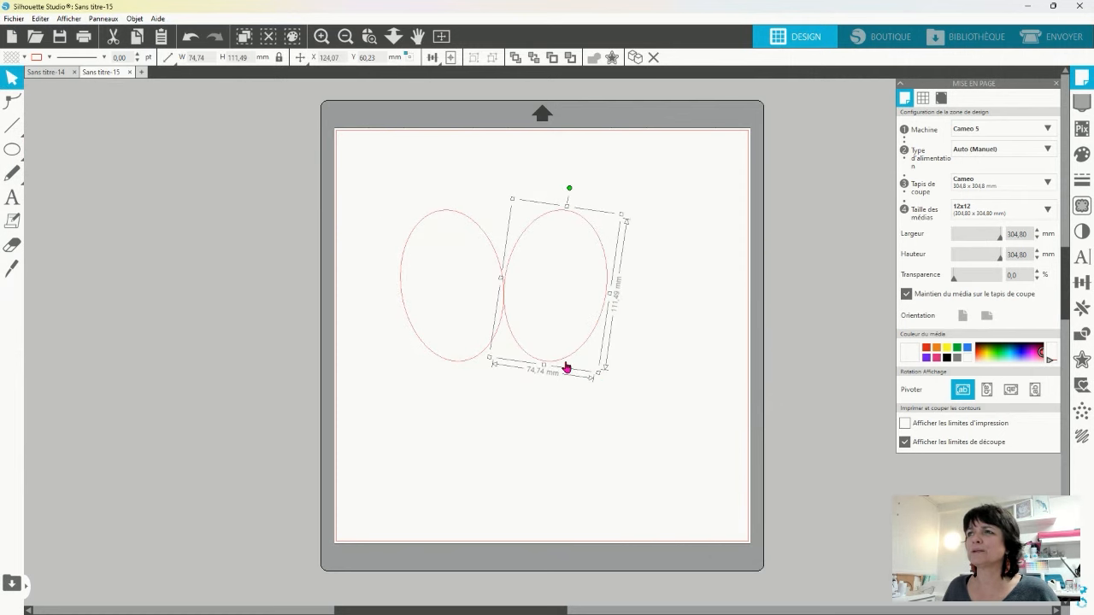
Step: Nudge the mirrored ellipse left until it overlaps the original to form the heart's two lobes
key(Left)
key(Left)
key(Left)
key(Left)
key(Left)
key(Left)
key(Left)
key(Left)
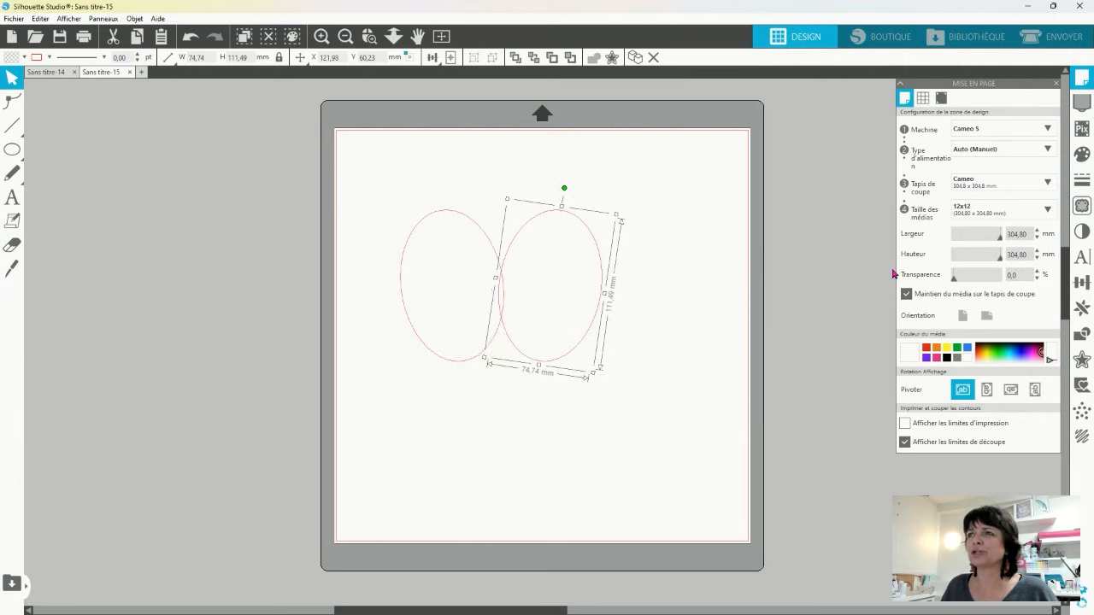
key(Left)
key(Left)
key(Left)
key(Left)
key(Left)
key(Left)
key(Left)
key(Left)
key(Left)
key(Left)
key(Left)
key(Left)
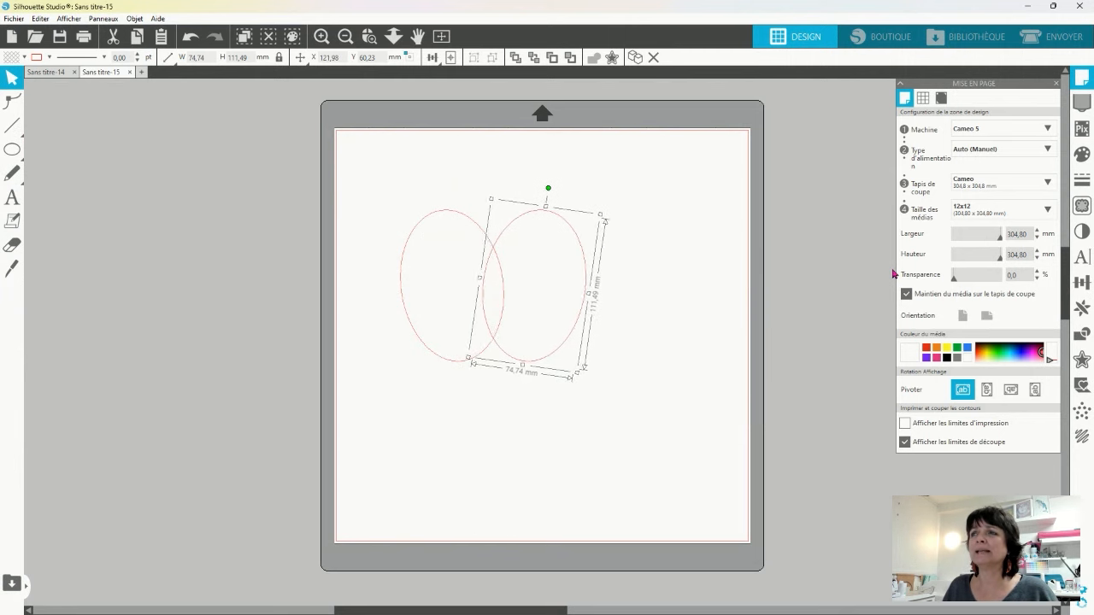
click(770, 358)
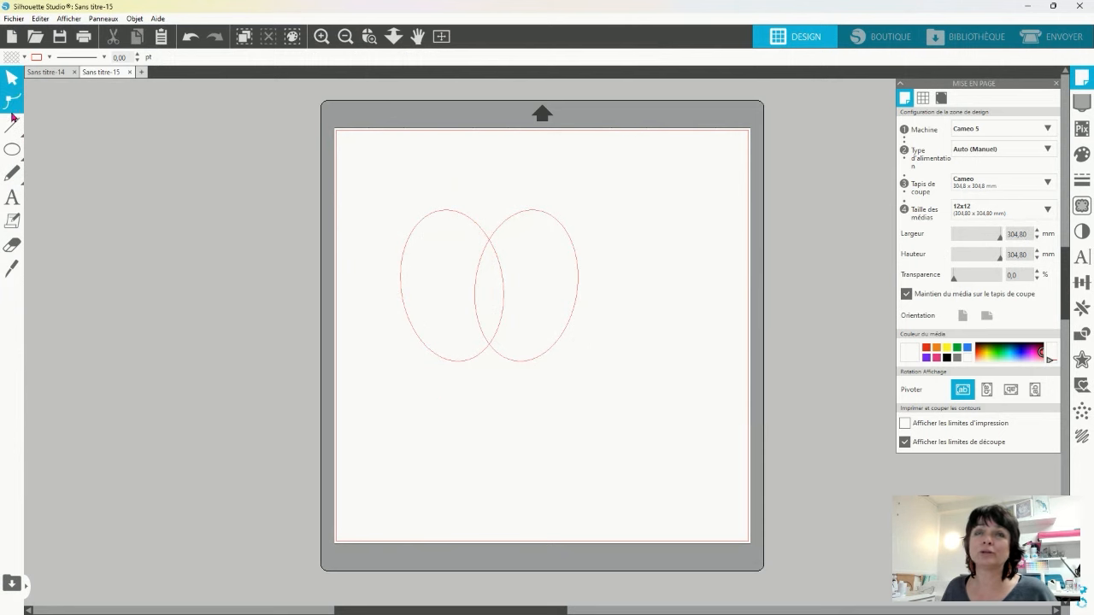
Step: Draw a regular polygon, reduce it to three sides and place the triangle below the ellipses, about 94 by 81 mm
mouse_move(16, 150)
click(107, 150)
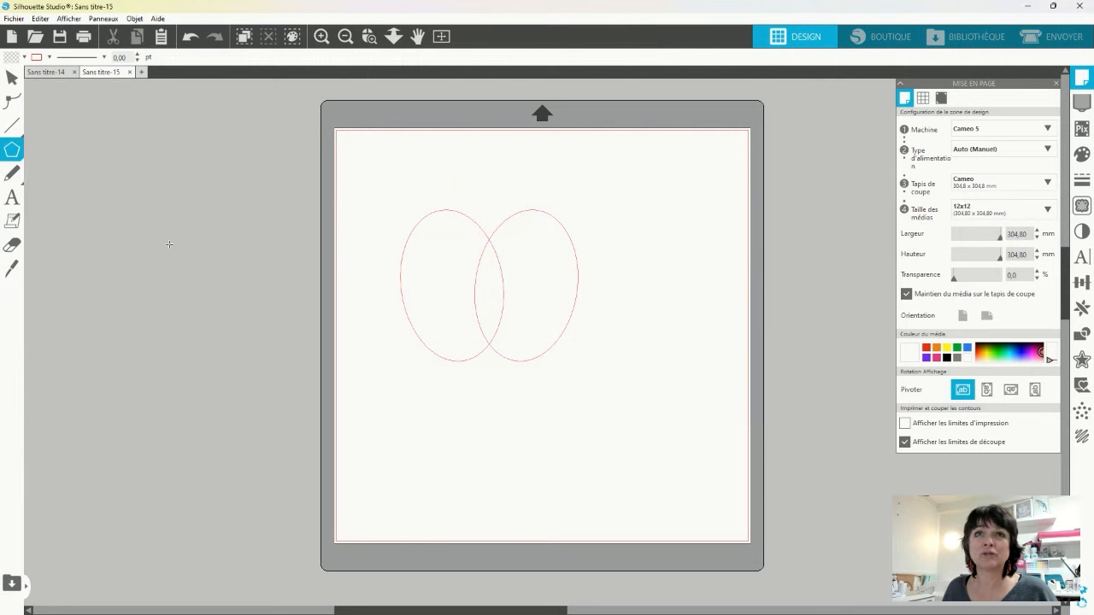
drag(162, 283, 165, 372)
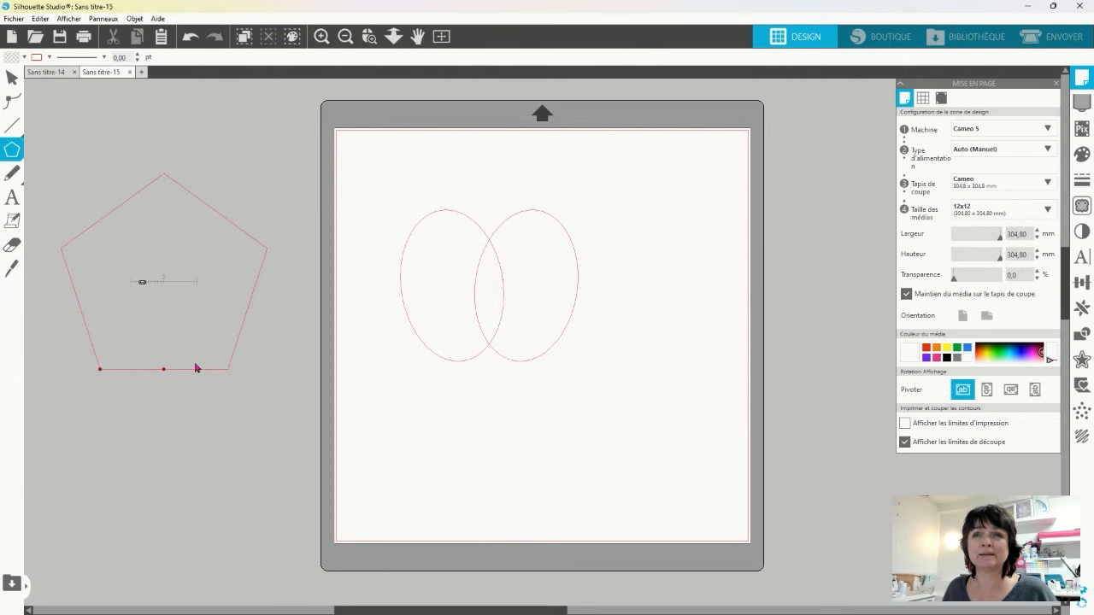
drag(143, 282, 511, 493)
Step: Flip the triangle vertically and fit it under the ellipses, widening it to about 111 mm
right_click(555, 498)
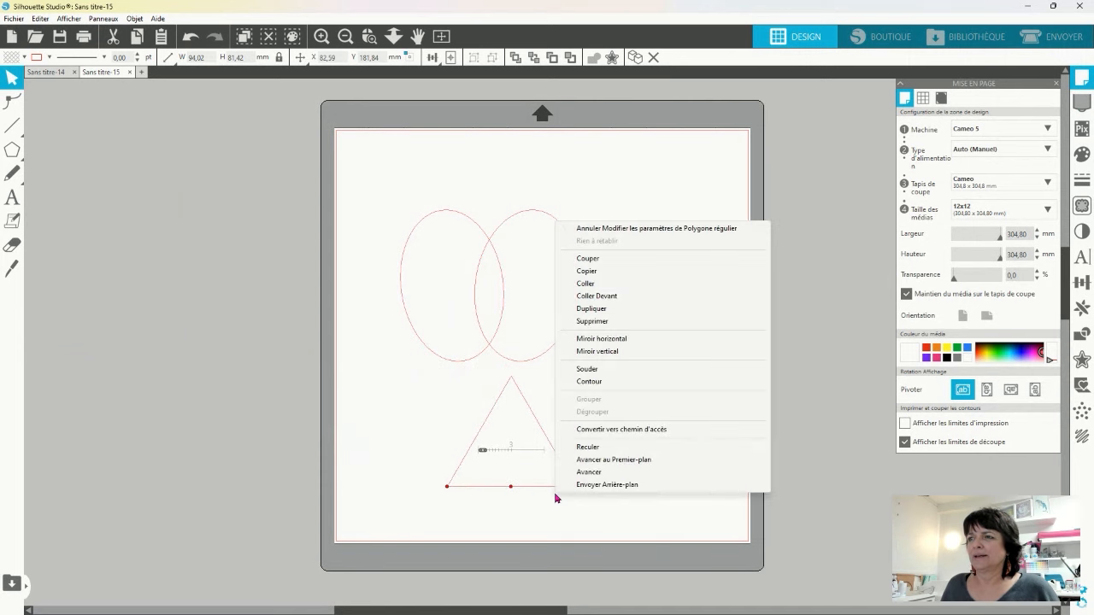
click(622, 352)
drag(537, 445, 568, 386)
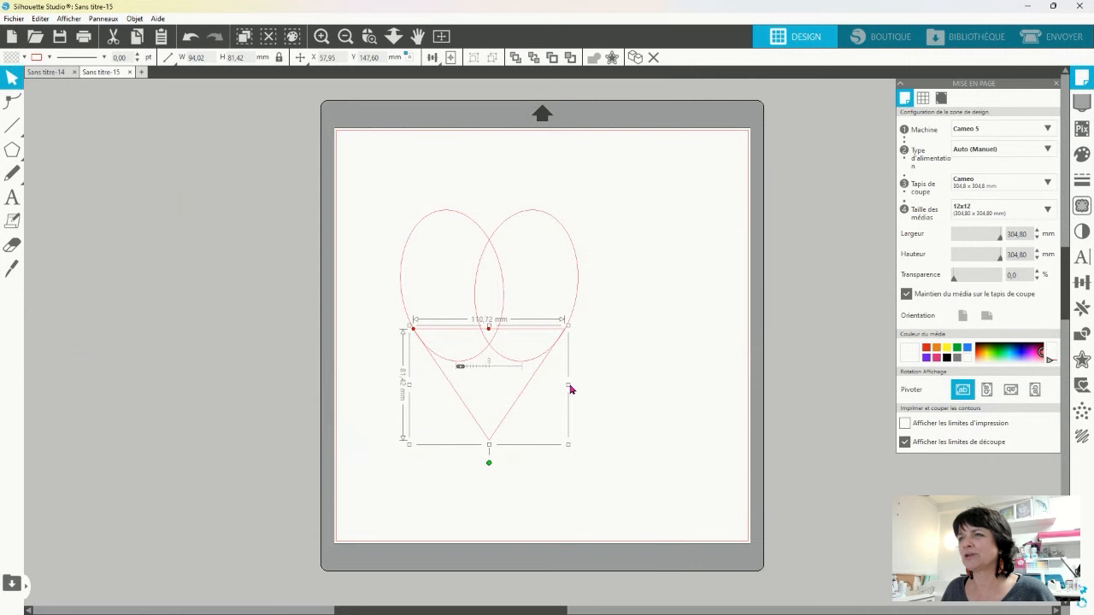
Step: Stretch the triangle to about 107 mm high and 125 mm wide so its upper corners meet the ellipses' outer edges
mouse_move(489, 445)
mouse_down()
mouse_move(489, 479)
mouse_move(500, 433)
mouse_up()
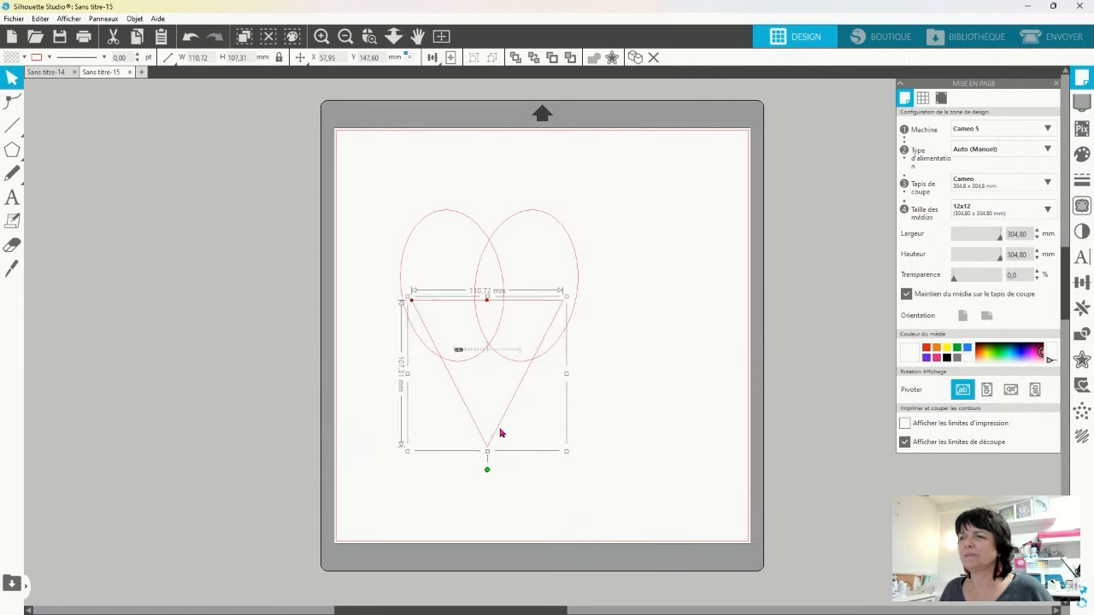
drag(568, 374, 580, 378)
drag(407, 374, 401, 376)
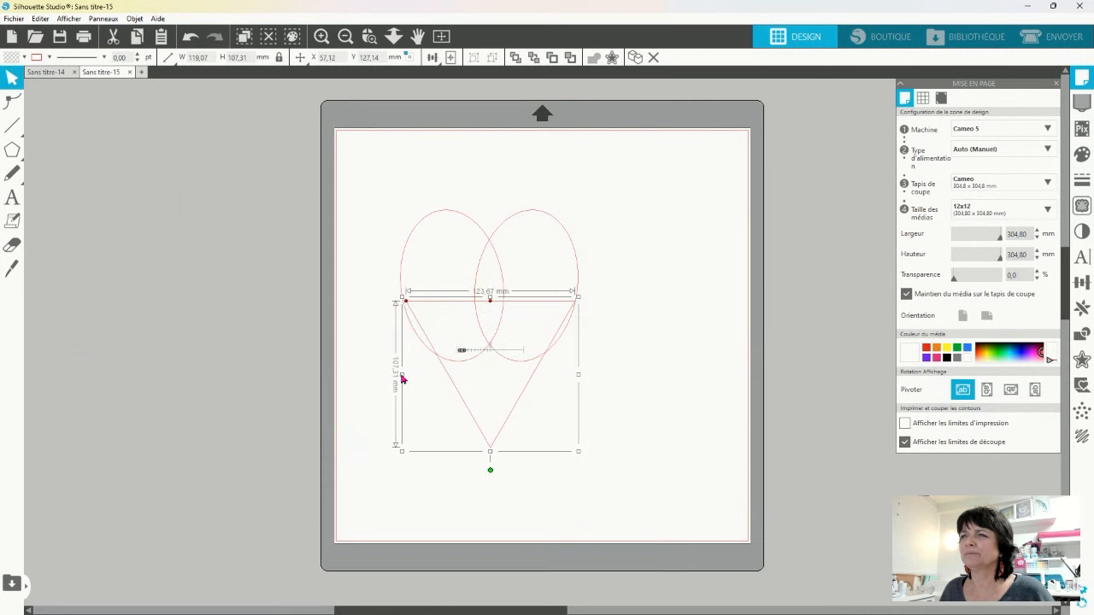
click(552, 341)
click(508, 435)
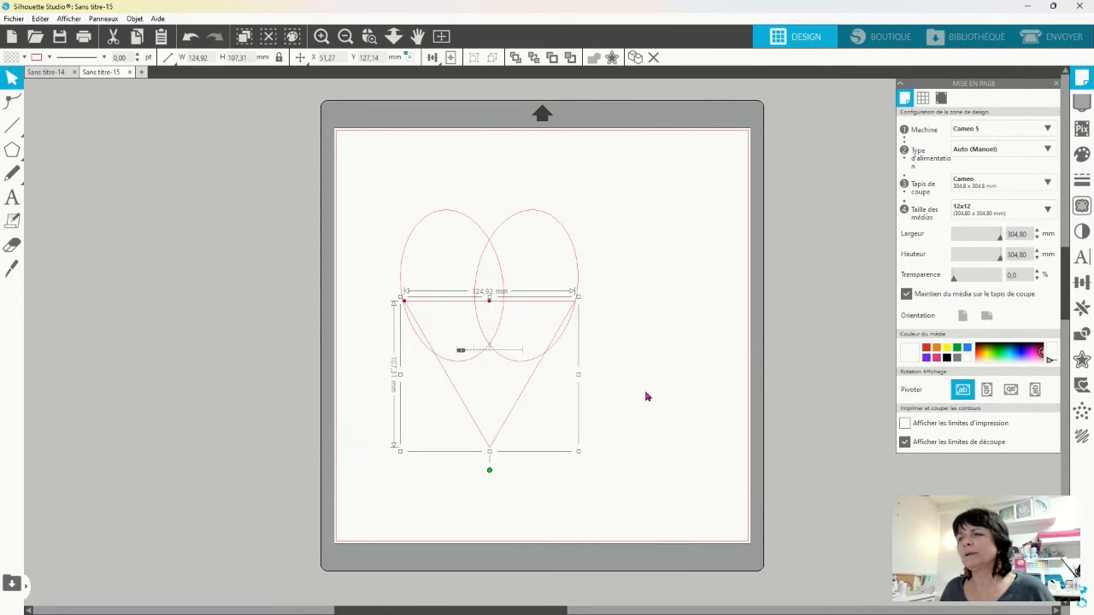
Step: Convert the triangle to a path and add a point on each slanted side, pulling both outward to the ellipse edges
right_click(644, 378)
click(705, 306)
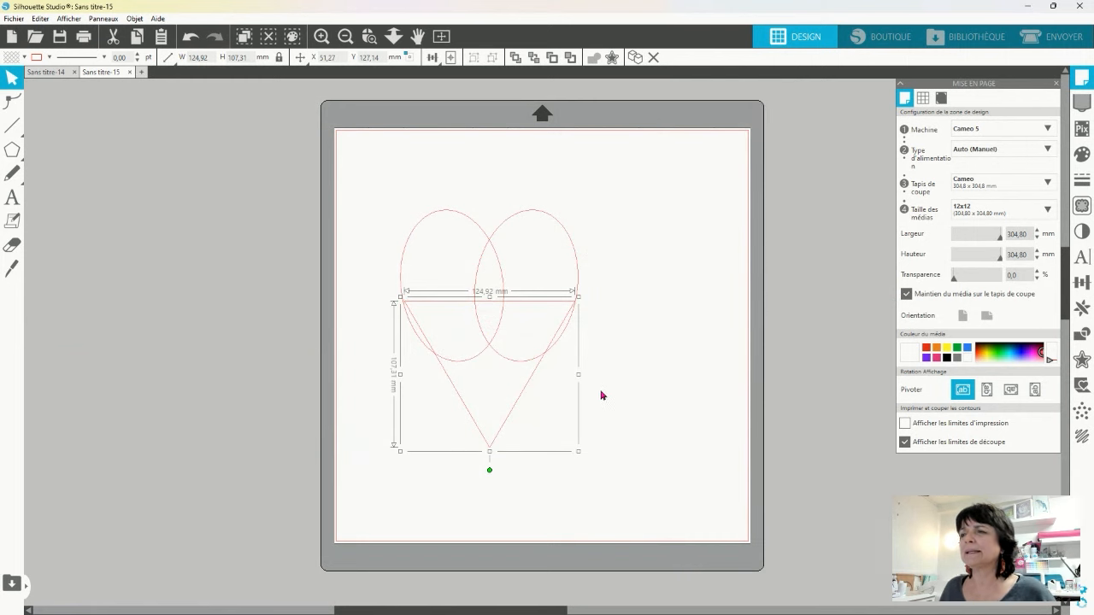
double_click(528, 387)
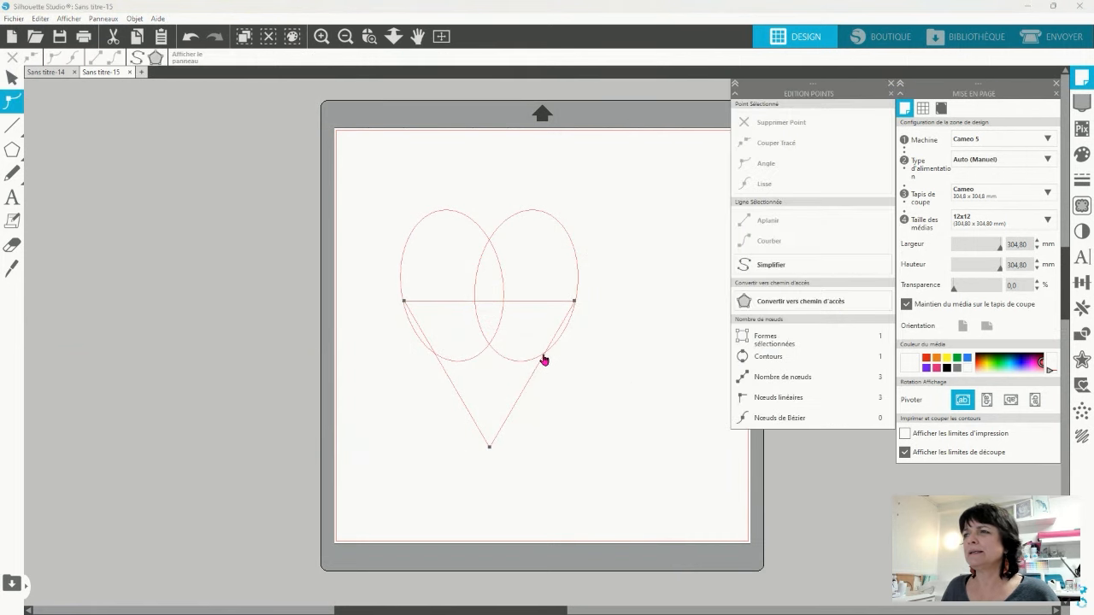
click(546, 355)
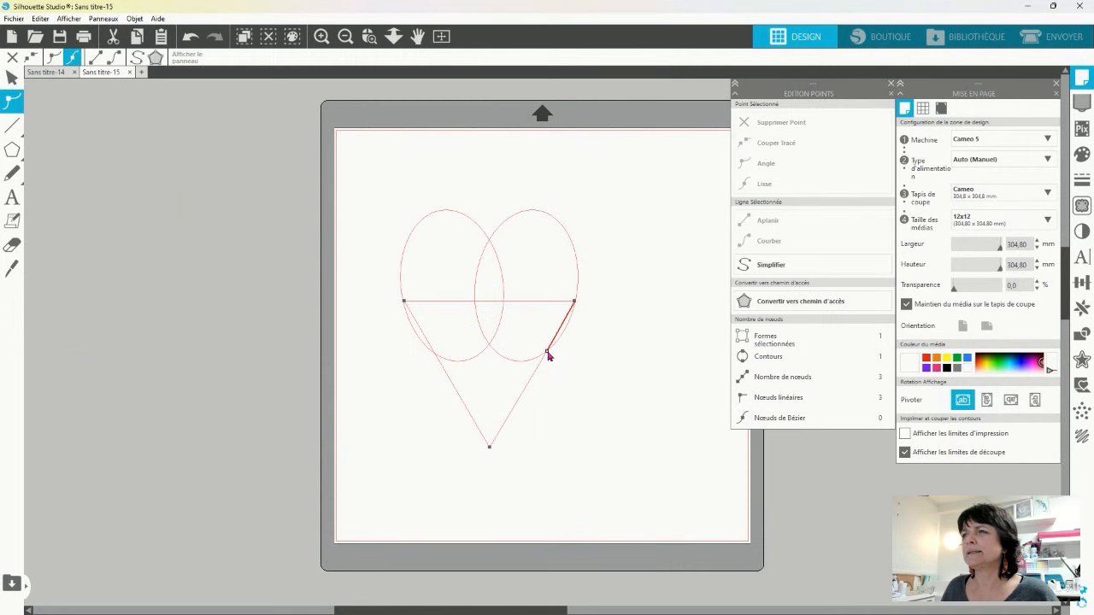
drag(556, 346, 560, 333)
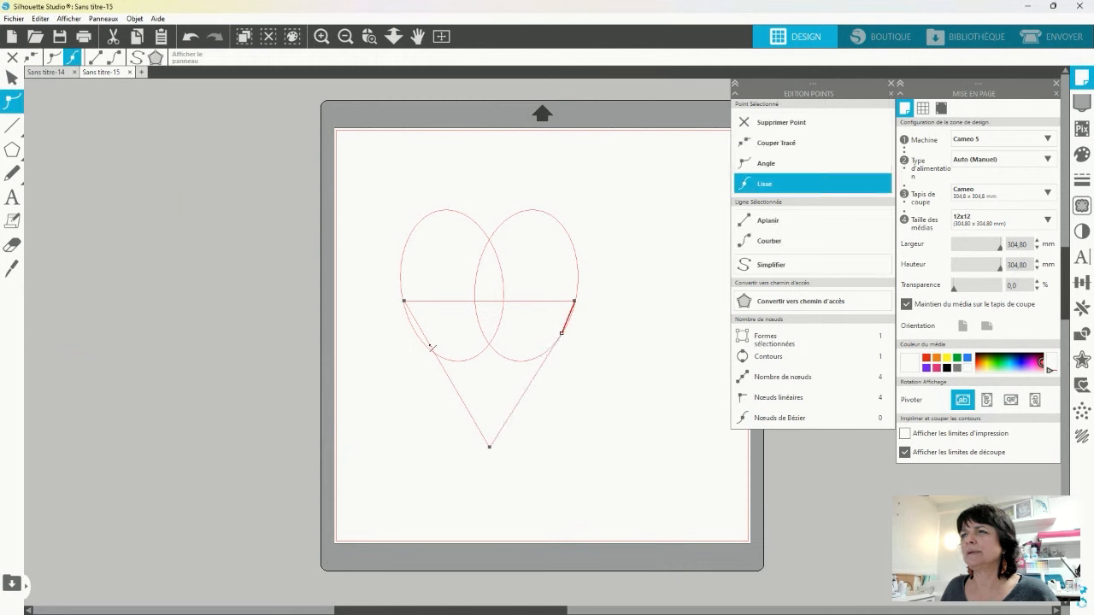
drag(431, 348, 417, 333)
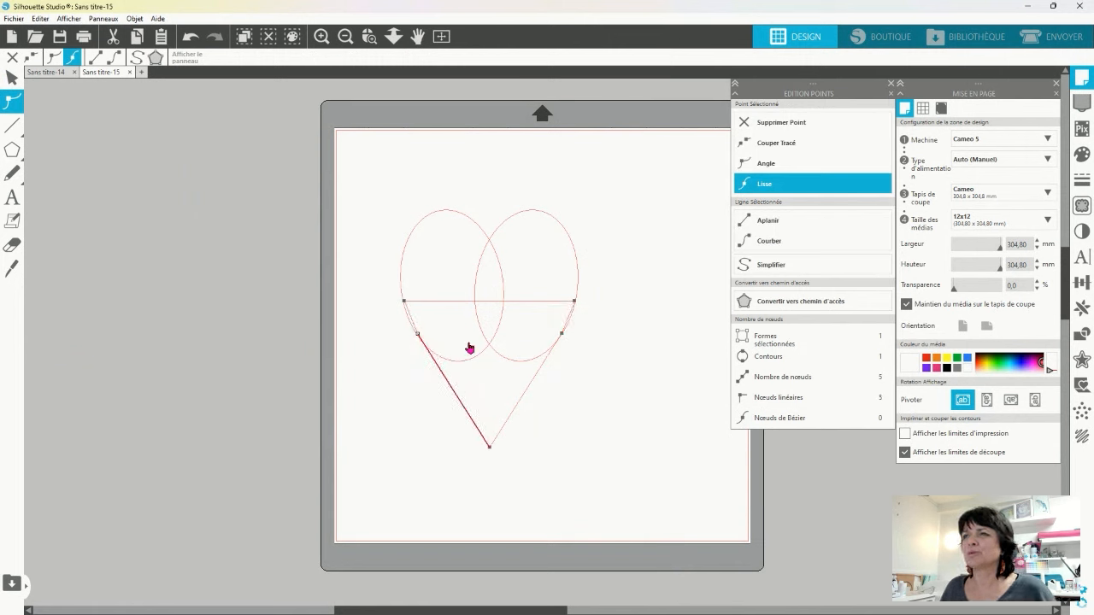
Step: Draw a horizontal guide line across the triangle's two side points to compare their heights, and move it off the mat
click(13, 125)
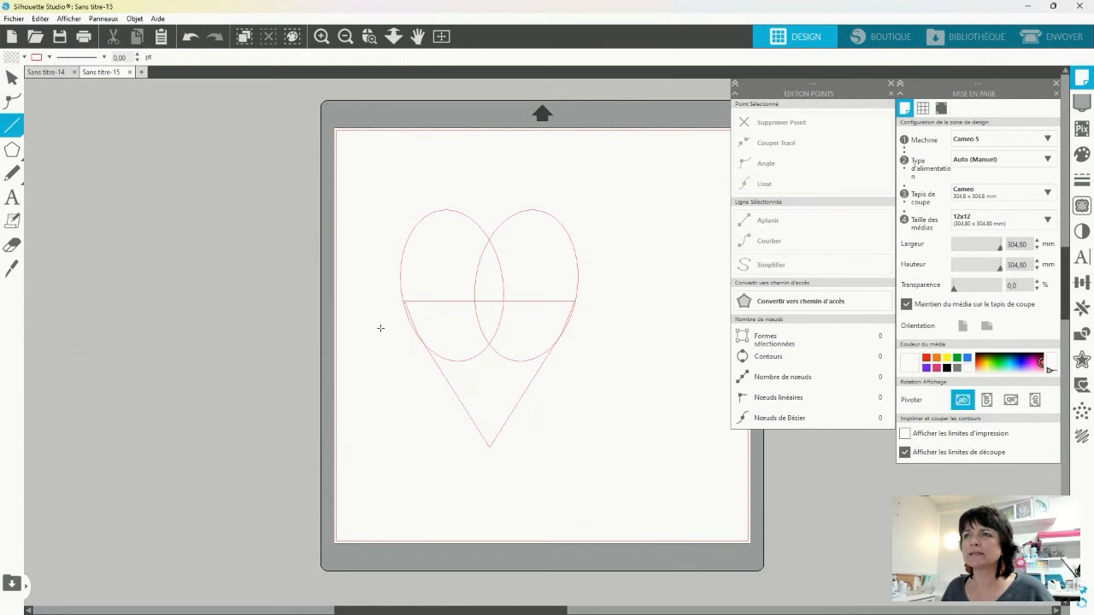
drag(372, 338, 655, 338)
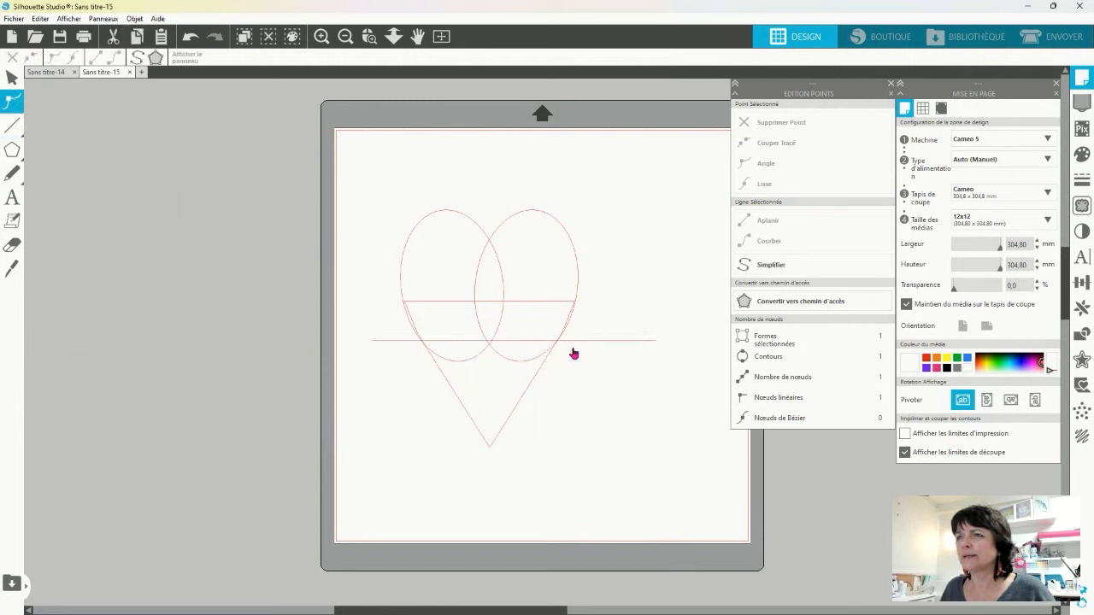
click(547, 357)
drag(586, 340, 238, 271)
click(500, 358)
click(531, 377)
Step: Weld the two ellipses and the triangle into a single heart
drag(391, 234, 642, 505)
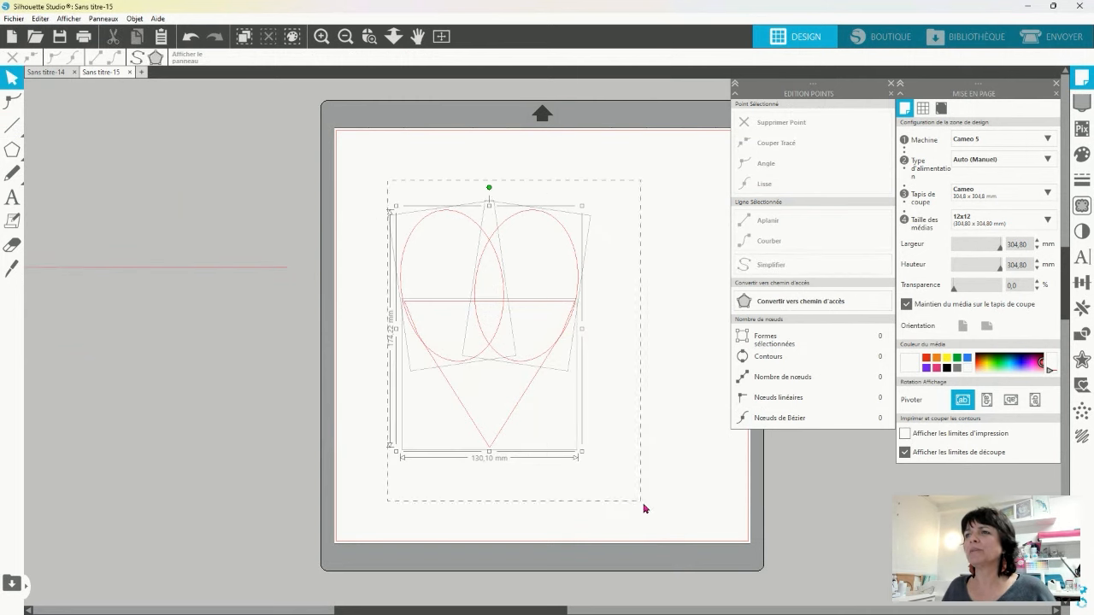
right_click(599, 365)
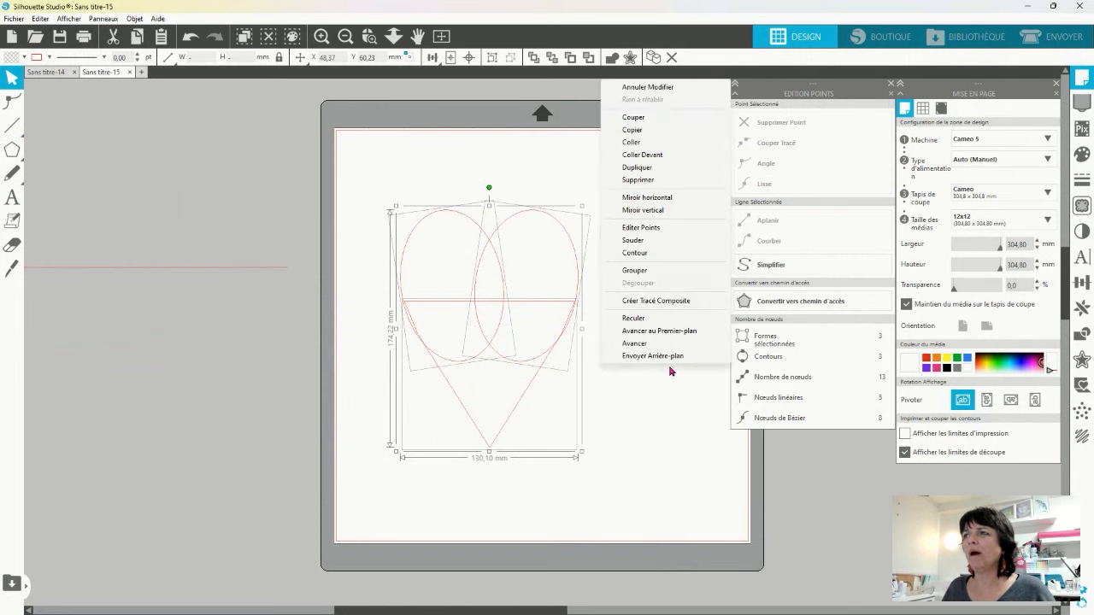
click(632, 240)
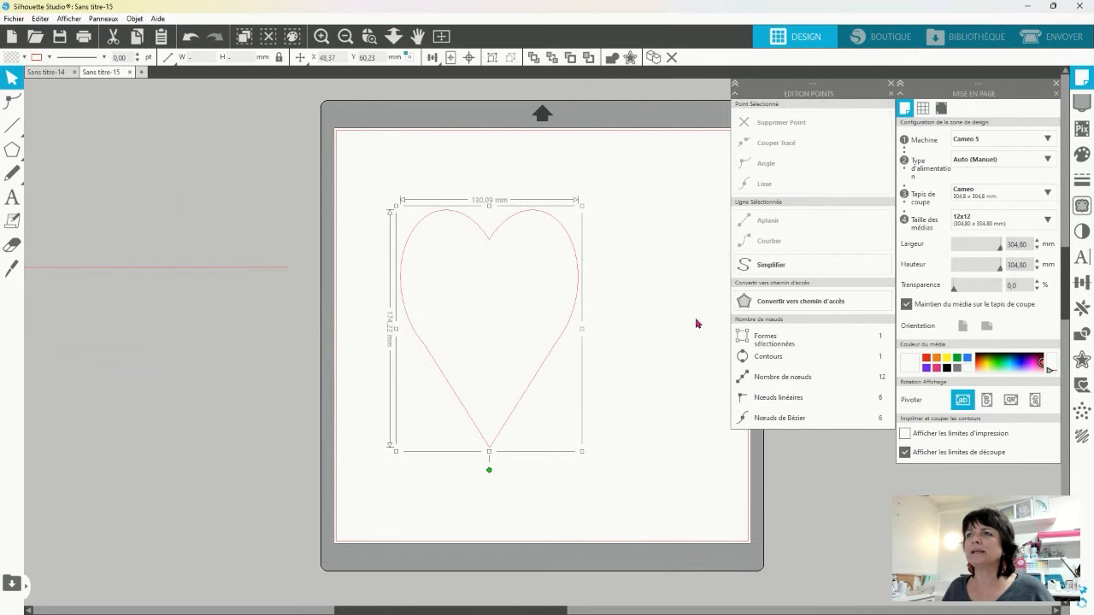
Step: Remove the extra point in the heart's upper notch and reposition the remaining notch point to form a slightly deeper, clean V
double_click(489, 246)
click(490, 243)
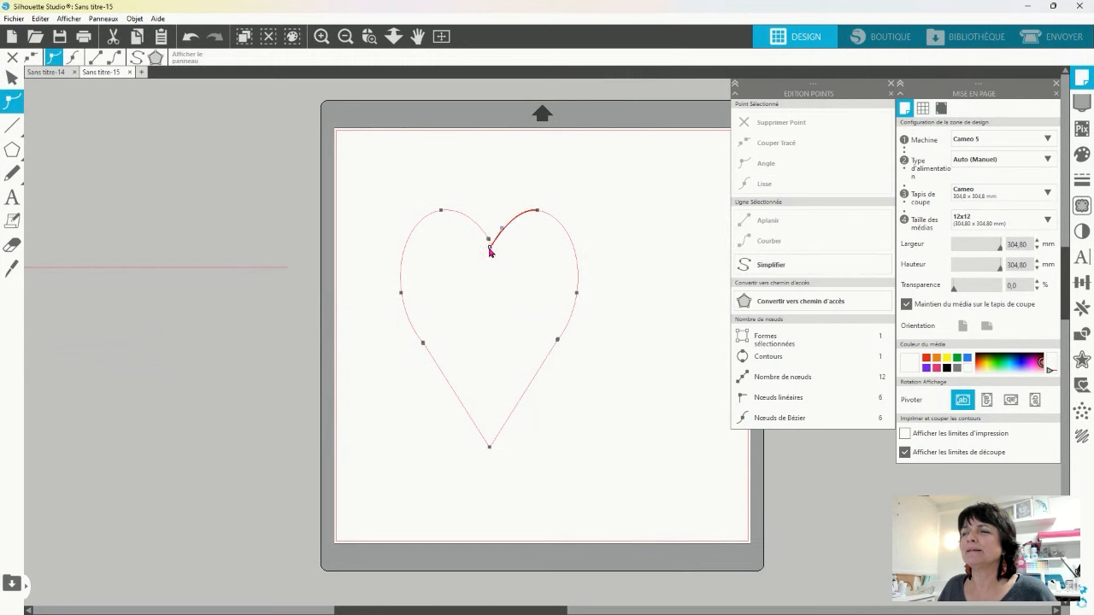
click(489, 240)
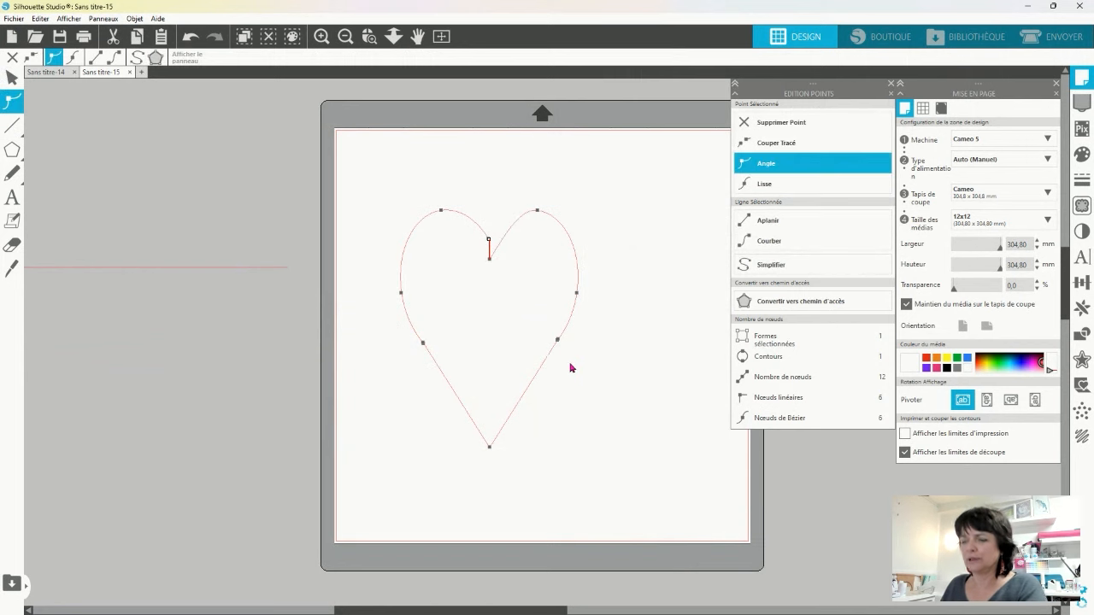
key(Delete)
drag(490, 261, 491, 253)
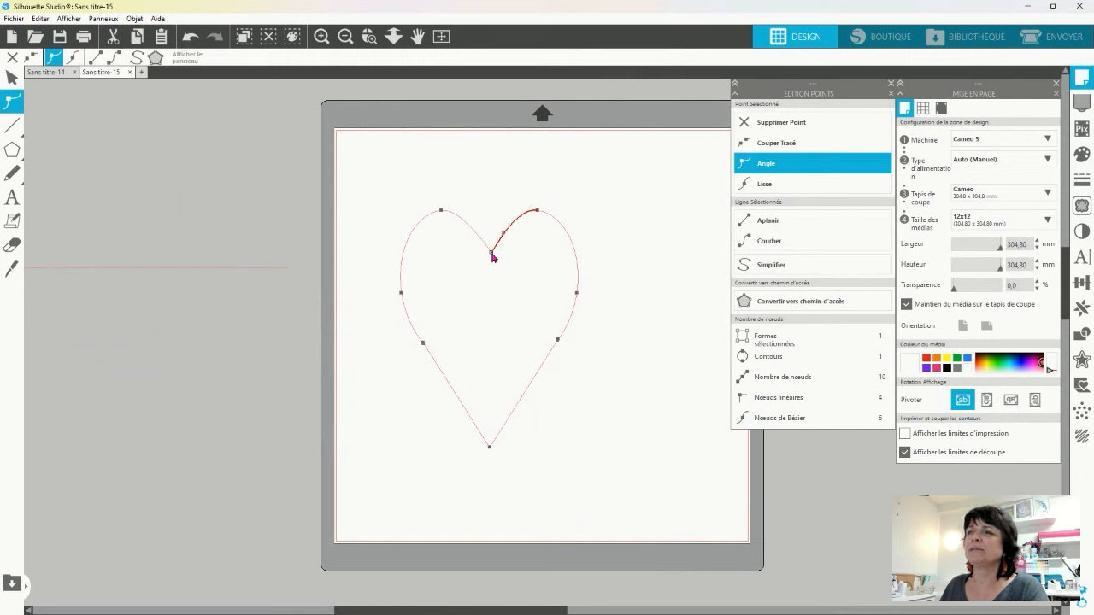
Step: Raise the heart's lower tip so the shape is about 152 mm high, and fill the heart with a solid colour
drag(489, 446, 490, 417)
click(600, 397)
drag(623, 165, 378, 487)
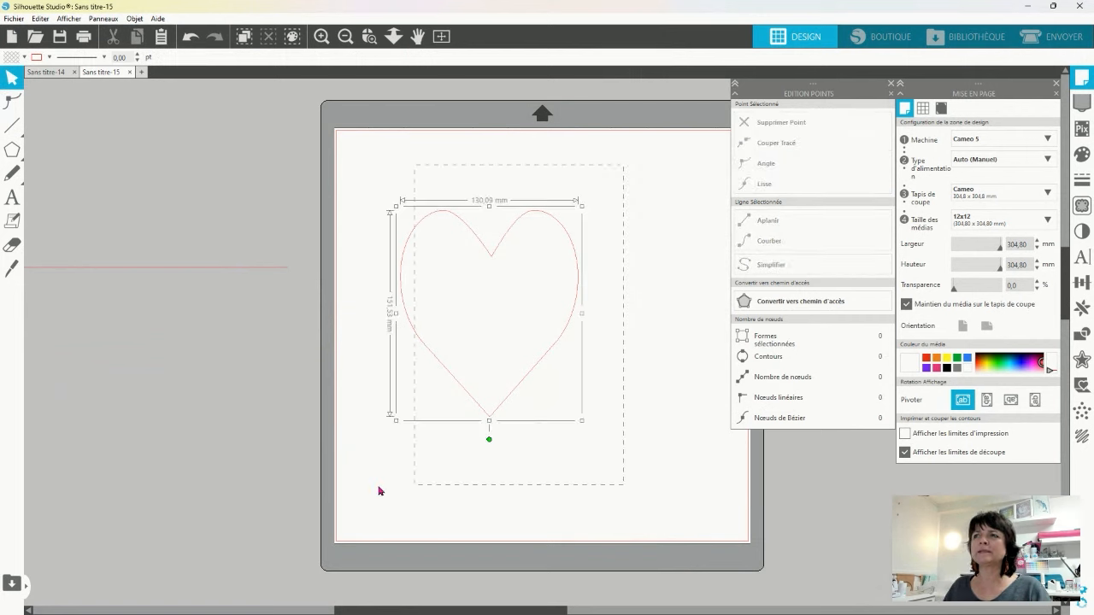
click(24, 58)
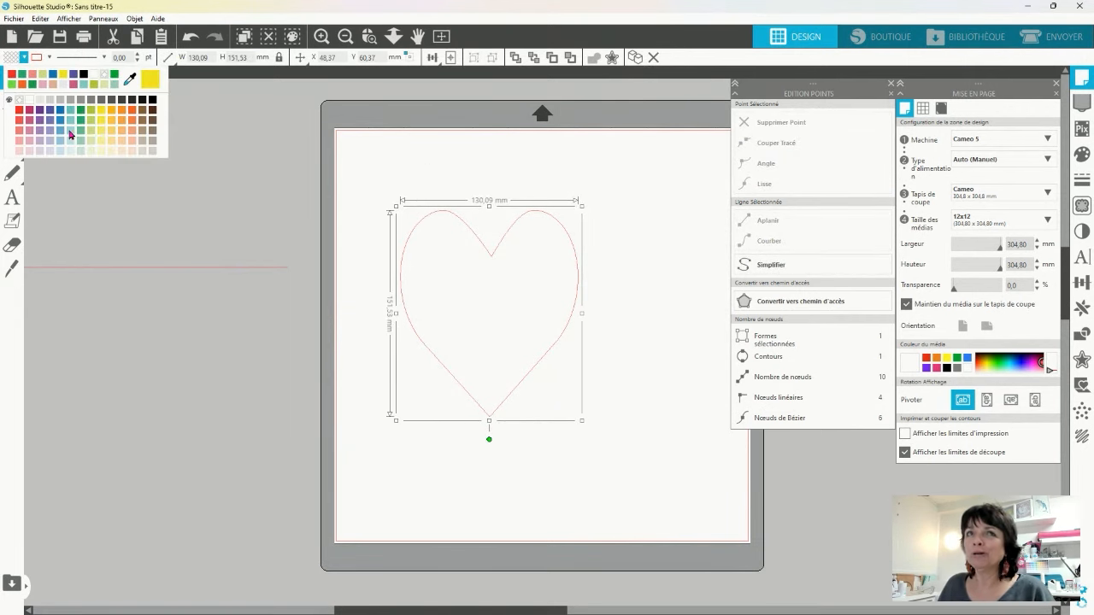
click(31, 76)
click(665, 466)
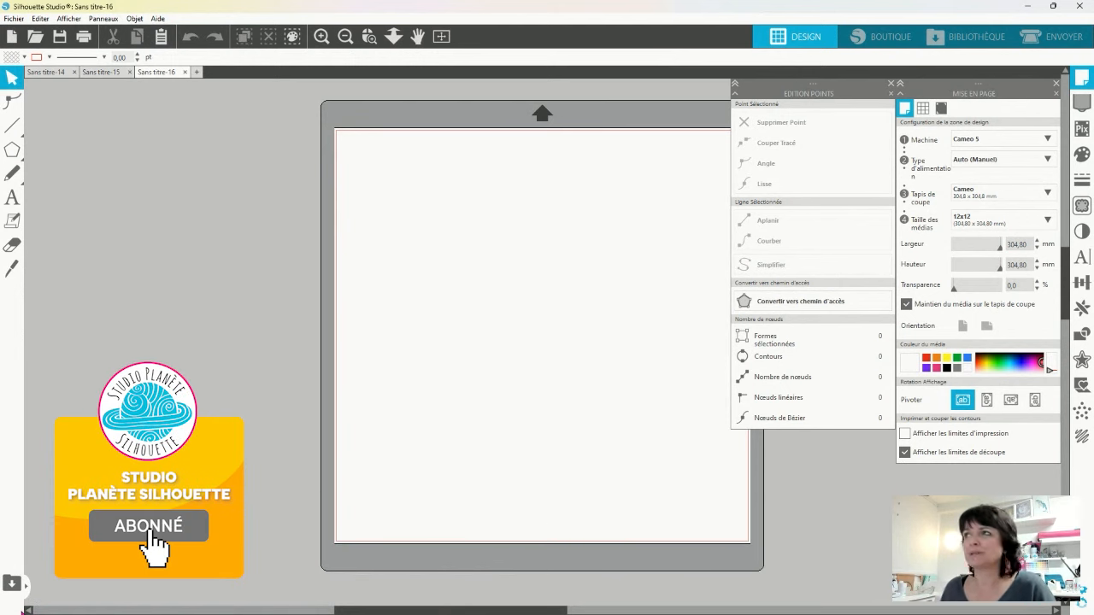
Step: Close the point-editing panel and merge the image Heart SVG-01 from the Hearts CF 24163658 folder into the blank document
click(890, 94)
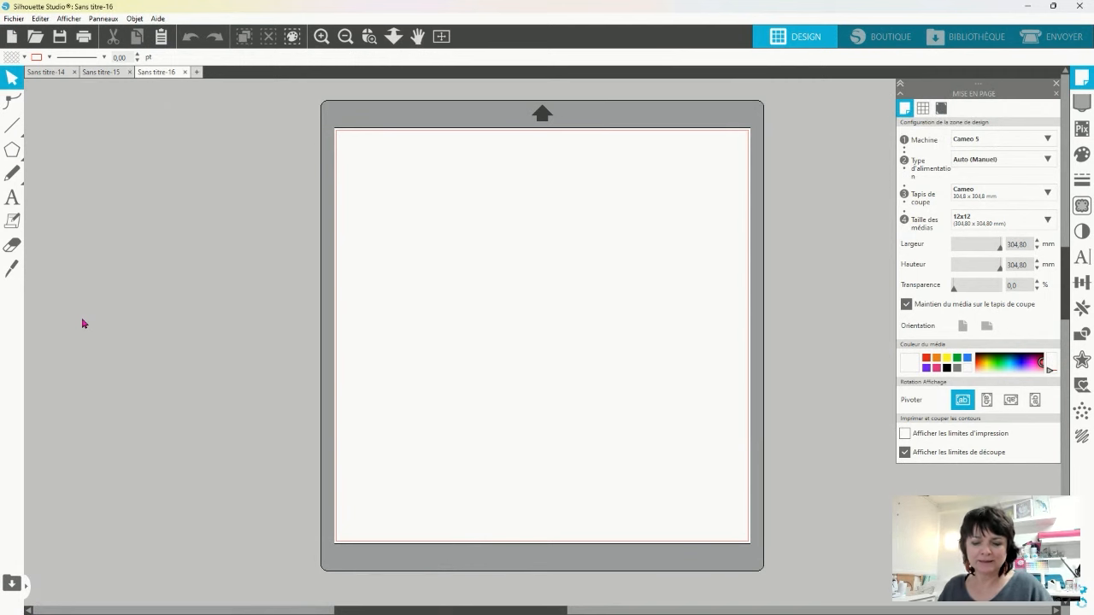
key(ctrl+m)
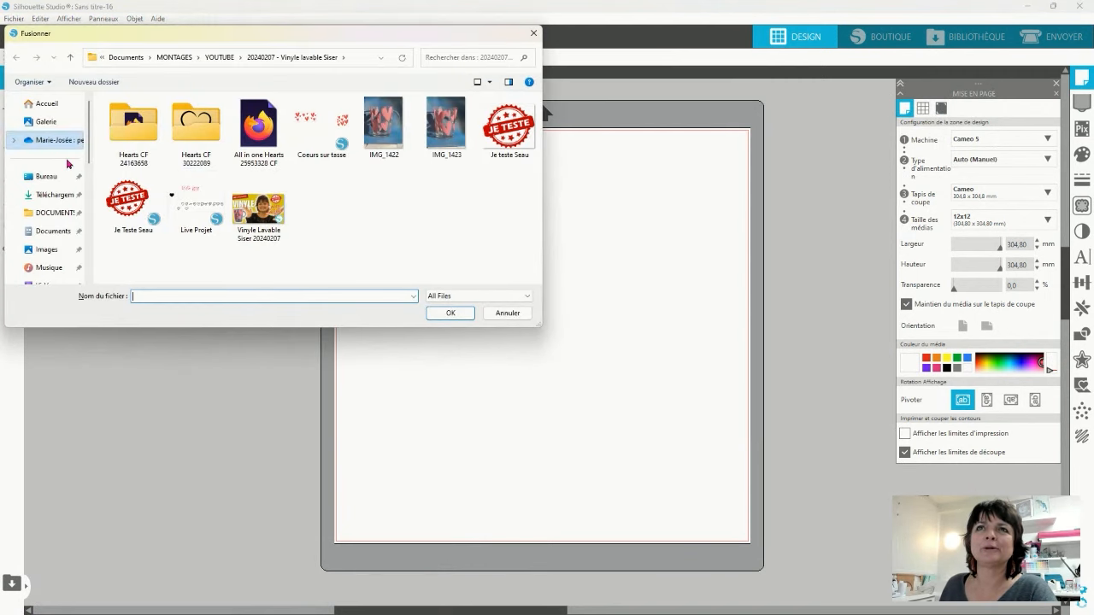
double_click(135, 121)
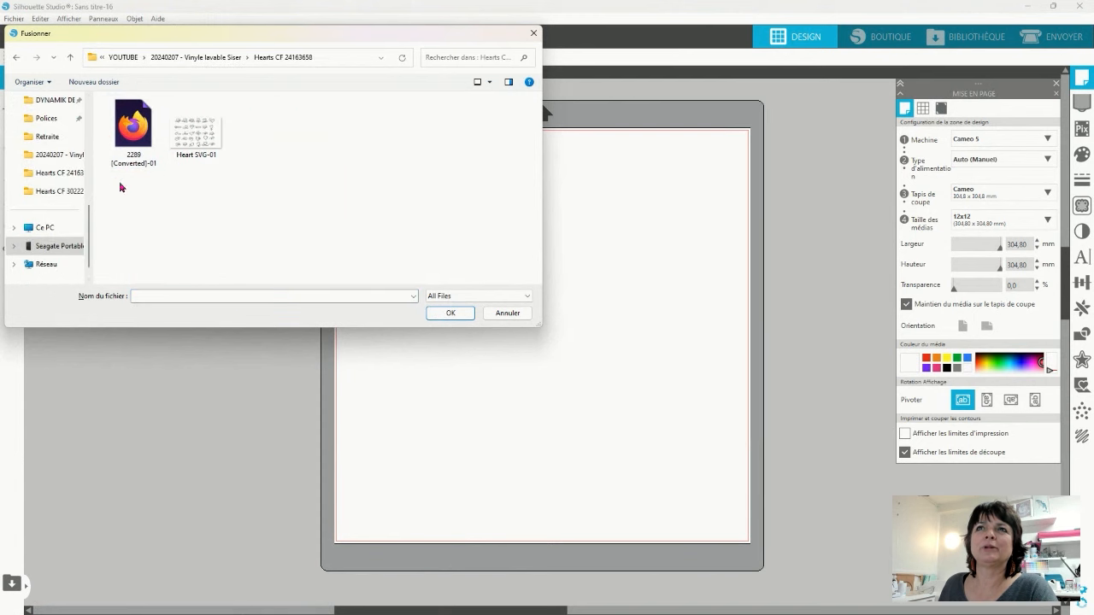
double_click(196, 134)
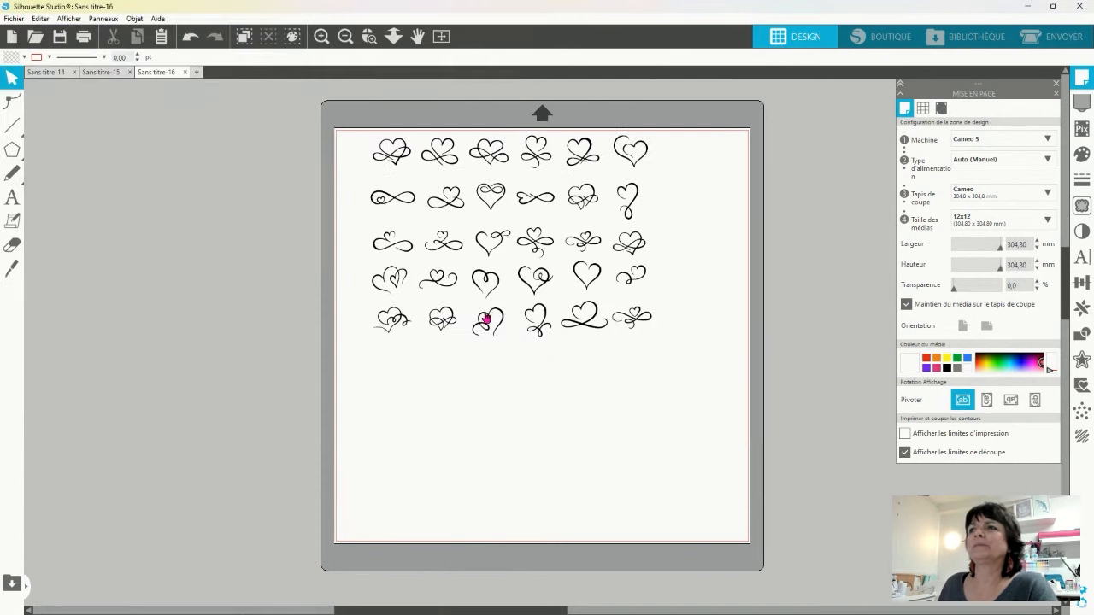
Step: Enlarge the merged heart sheet to about 420 mm wide and 252 mm high and reposition it over the mat
drag(505, 342, 513, 392)
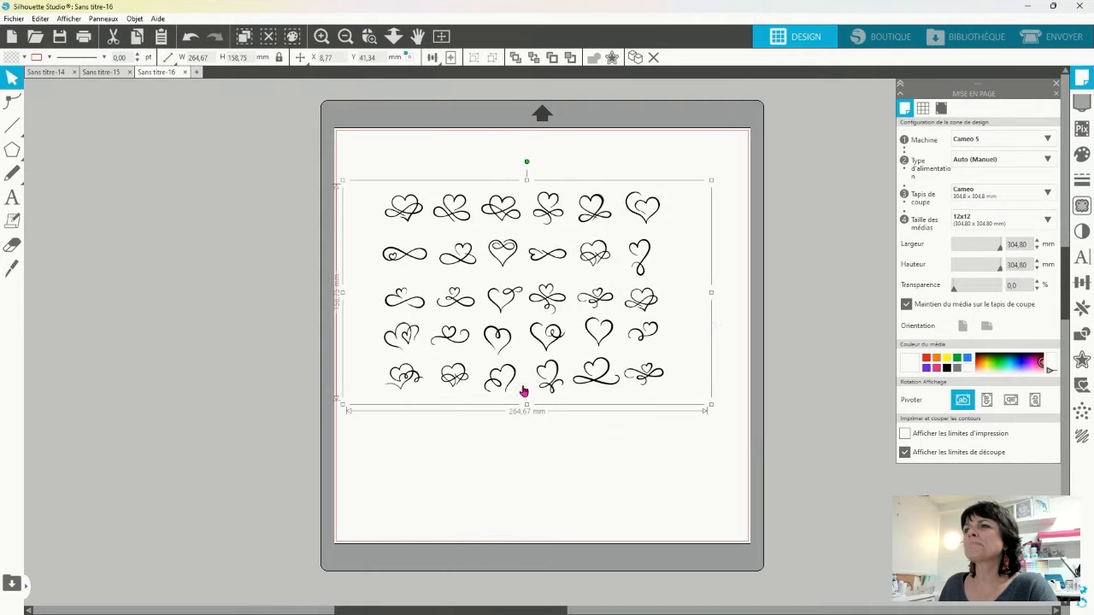
click(722, 419)
click(635, 383)
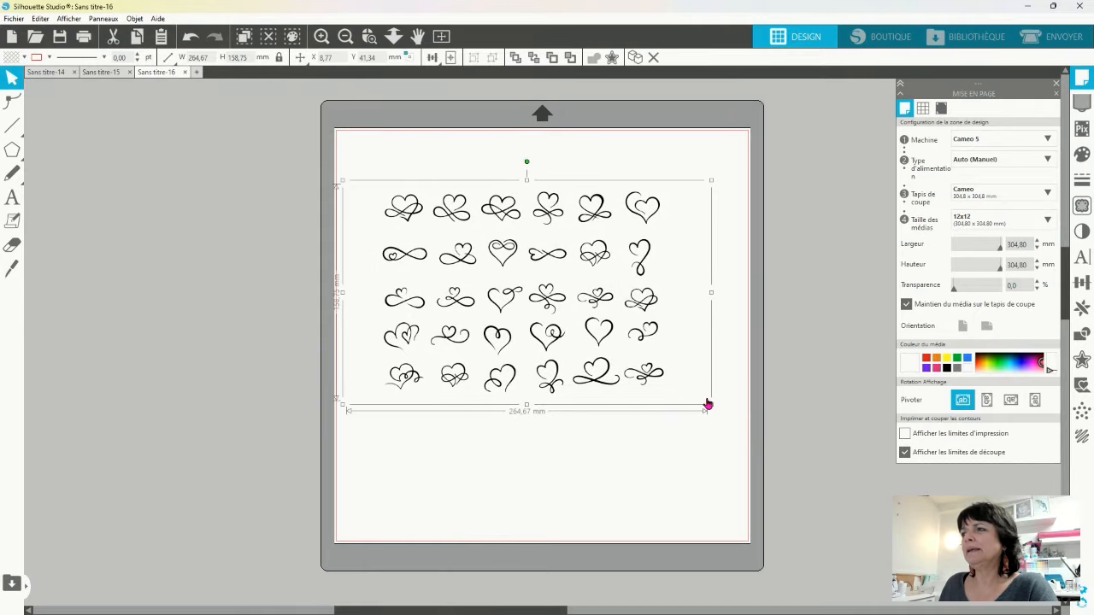
drag(709, 405, 924, 531)
drag(602, 444, 544, 412)
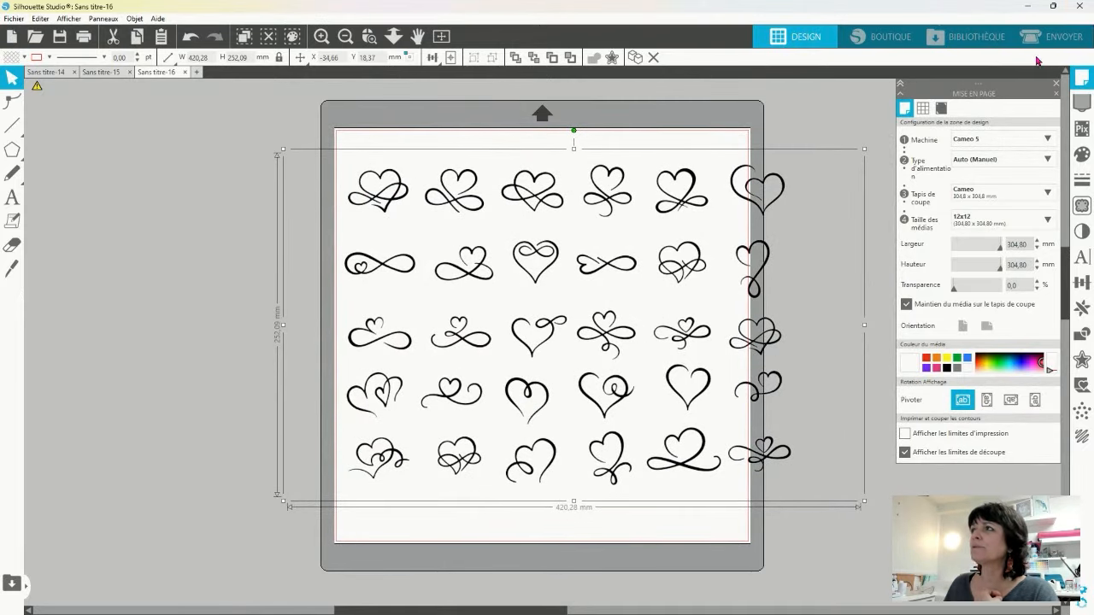
Step: Set the heart sheet's cut type to Découper, check its cut lines in the send view, and return to the design view
click(1053, 36)
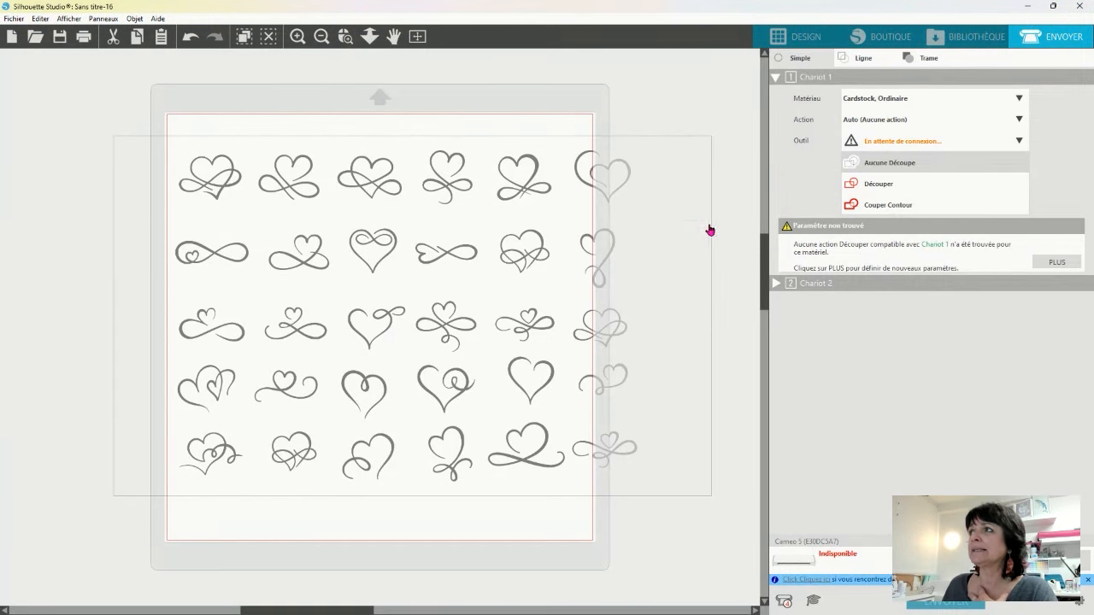
mouse_move(651, 336)
mouse_down()
mouse_move(639, 444)
mouse_move(652, 316)
mouse_up()
drag(732, 112, 243, 476)
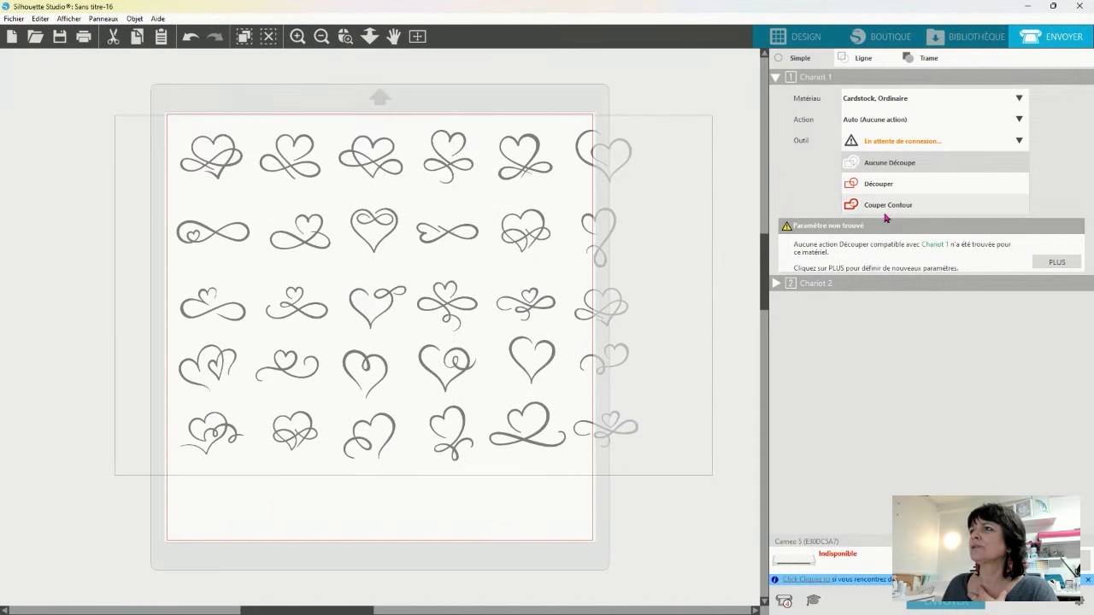
click(863, 183)
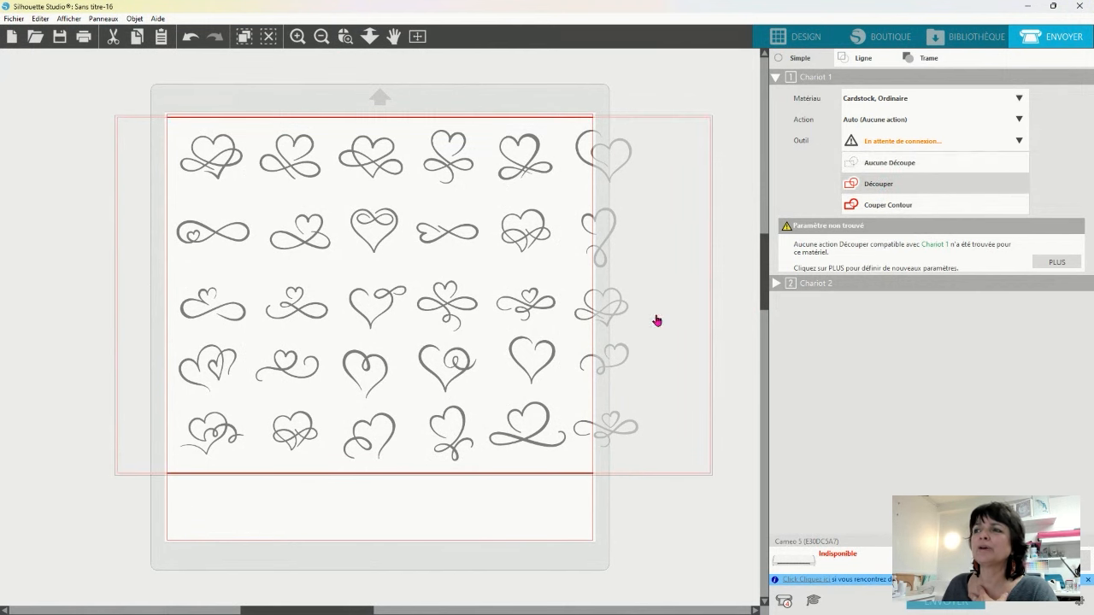
click(799, 36)
Step: Trace and detach the sheet's upper-left heart, and move that heart and the remaining sheet off the mat
drag(539, 379, 570, 369)
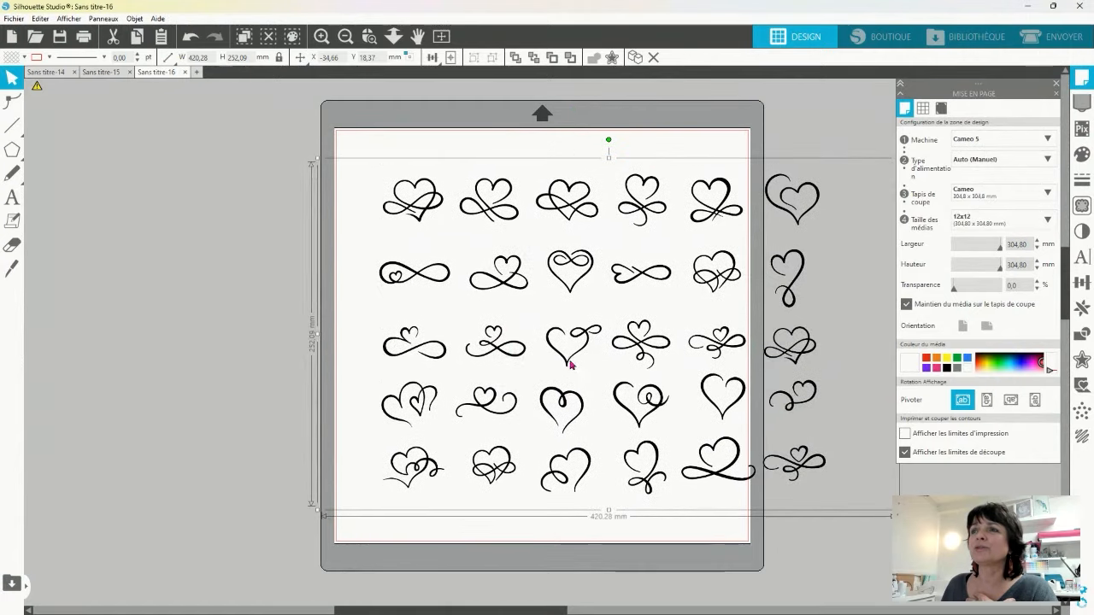
click(1082, 205)
click(768, 141)
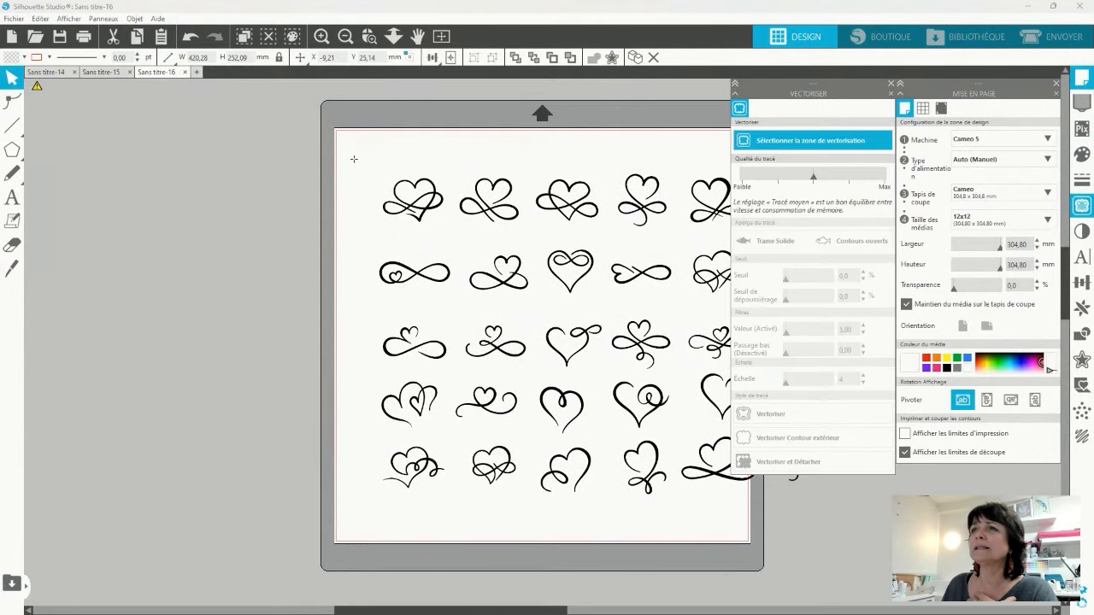
mouse_move(353, 159)
mouse_down()
mouse_move(427, 237)
mouse_move(456, 237)
mouse_up()
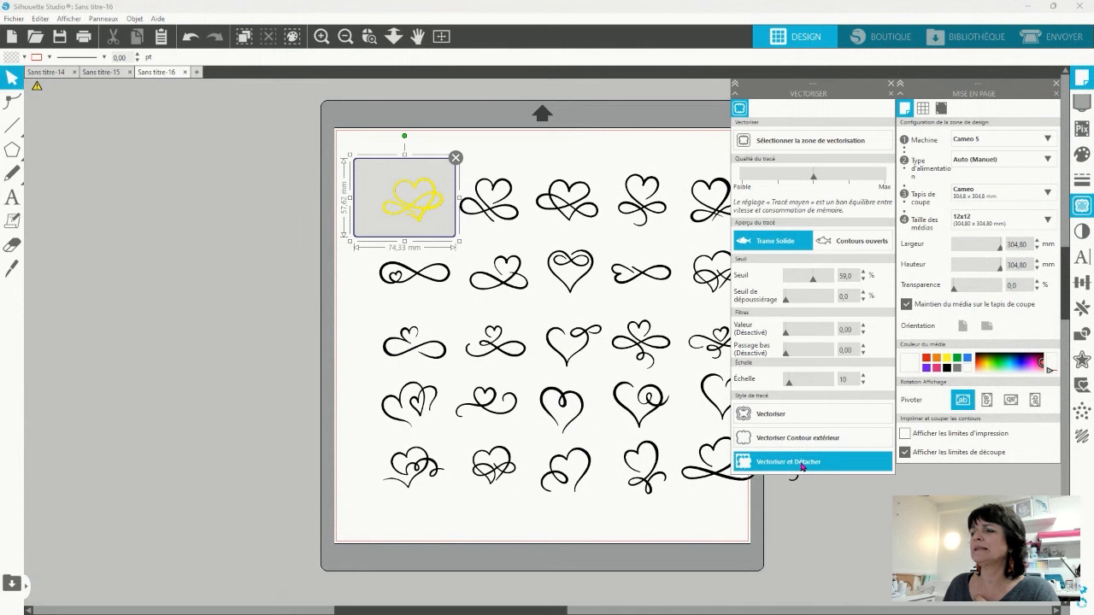
mouse_move(403, 202)
mouse_down()
mouse_move(245, 171)
mouse_move(220, 196)
mouse_up()
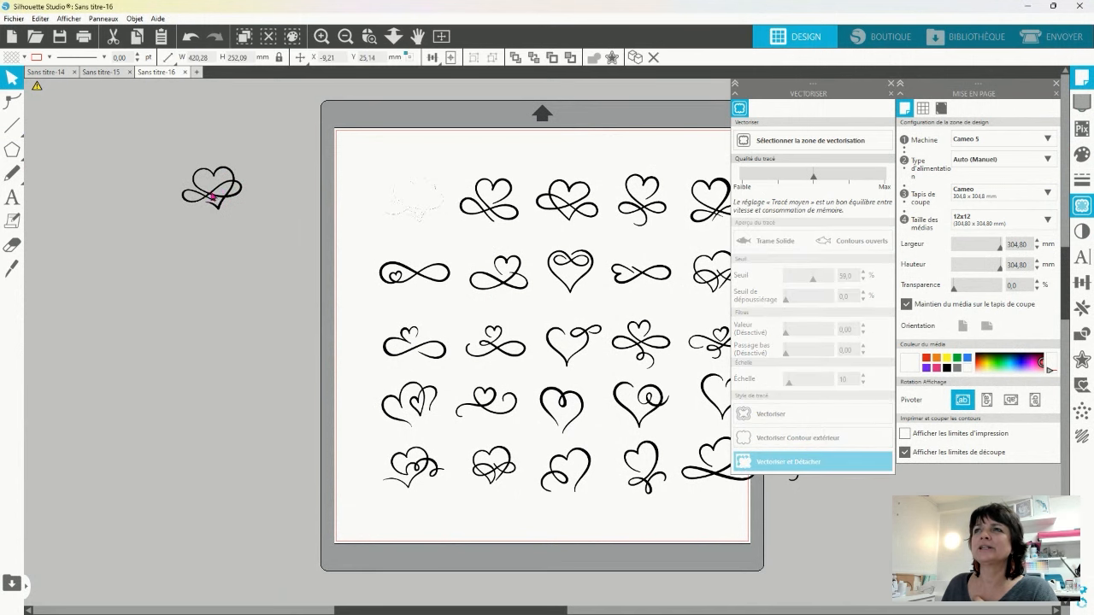
mouse_move(560, 461)
mouse_down()
mouse_move(574, 553)
mouse_move(1068, 603)
mouse_up()
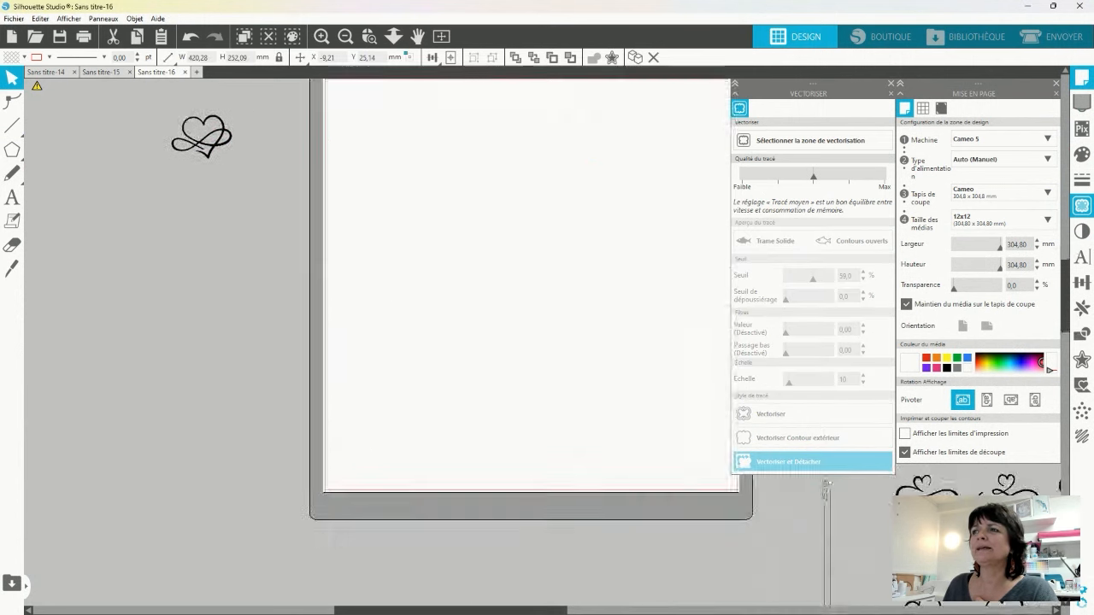
Step: Enlarge the detached heart to span much of the mat and check its cut lines in the send view
mouse_move(184, 118)
mouse_down()
mouse_move(359, 161)
mouse_move(436, 200)
mouse_move(669, 370)
mouse_up()
drag(598, 312, 549, 254)
click(1050, 38)
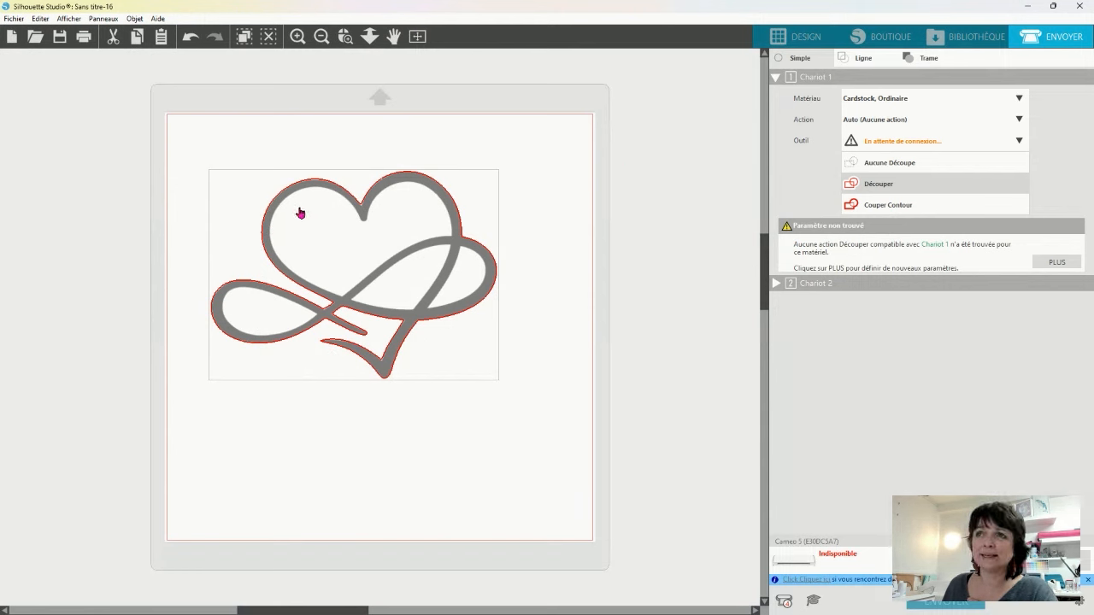
click(807, 38)
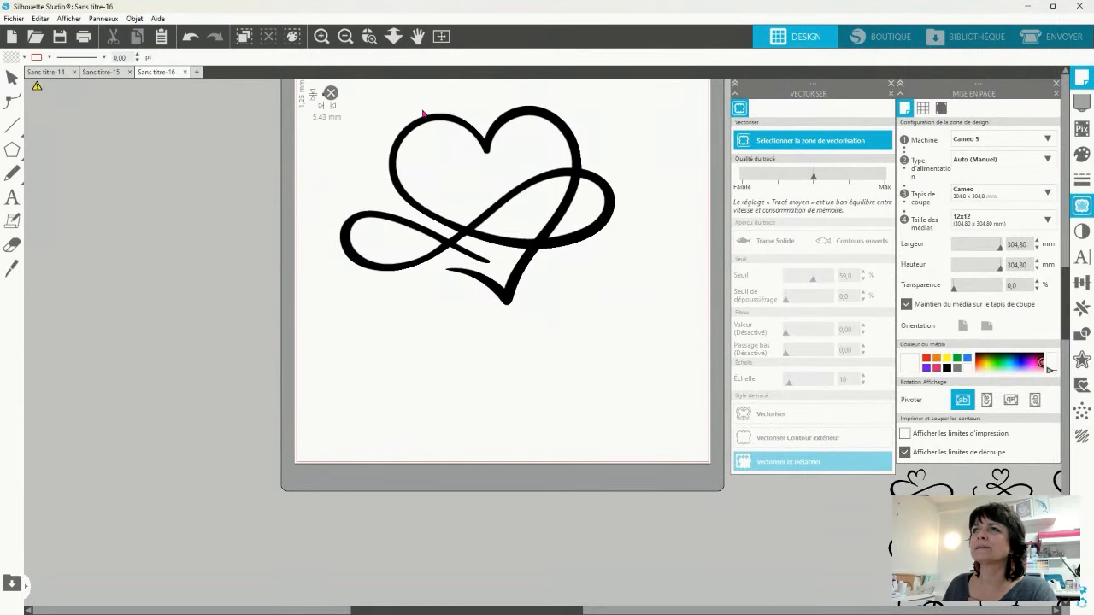
Step: Trace the enlarged heart inside an area about 228 by 178 mm and move the source image off the mat
mouse_move(323, 92)
mouse_down()
mouse_move(630, 296)
mouse_move(634, 336)
mouse_up()
click(787, 415)
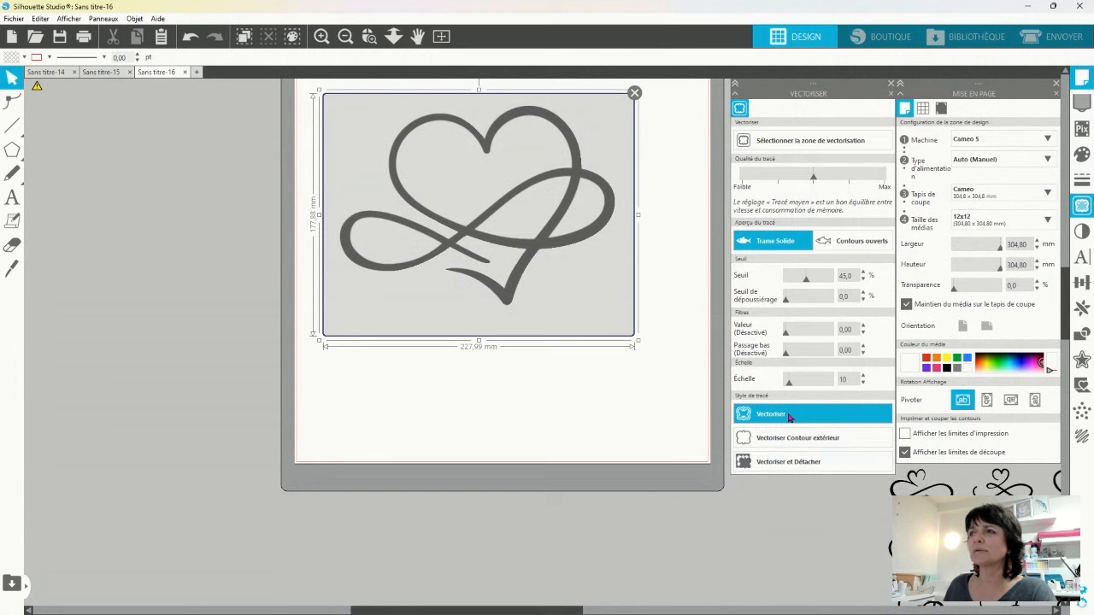
mouse_move(504, 297)
mouse_down()
mouse_move(103, 385)
mouse_move(130, 437)
mouse_up()
Step: Simplify the points of the traced heart outline and close the tracing panel
drag(329, 96, 655, 320)
right_click(431, 414)
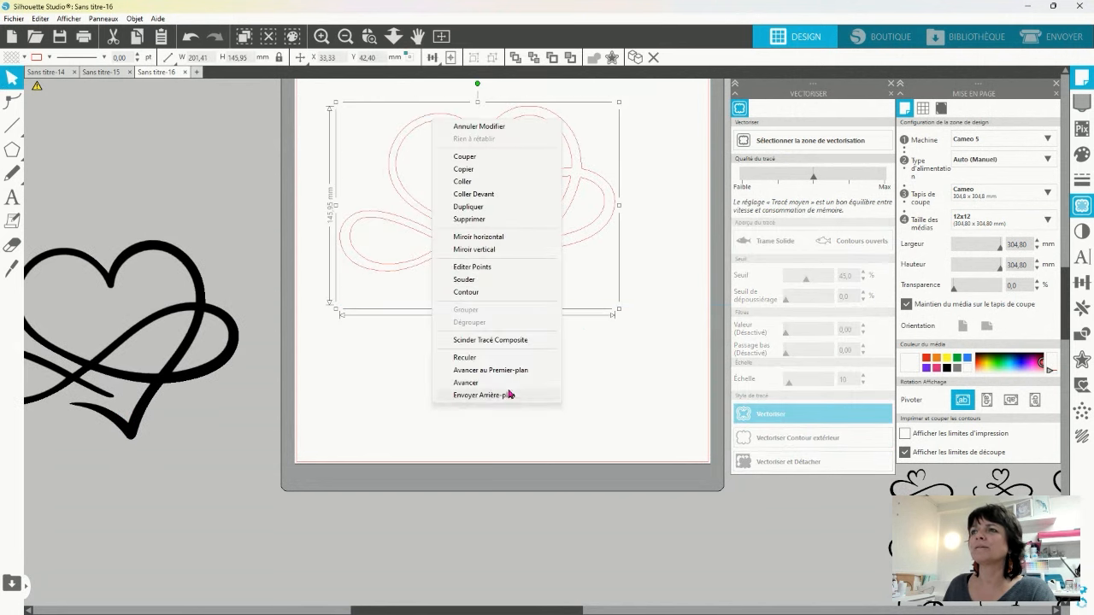
click(476, 267)
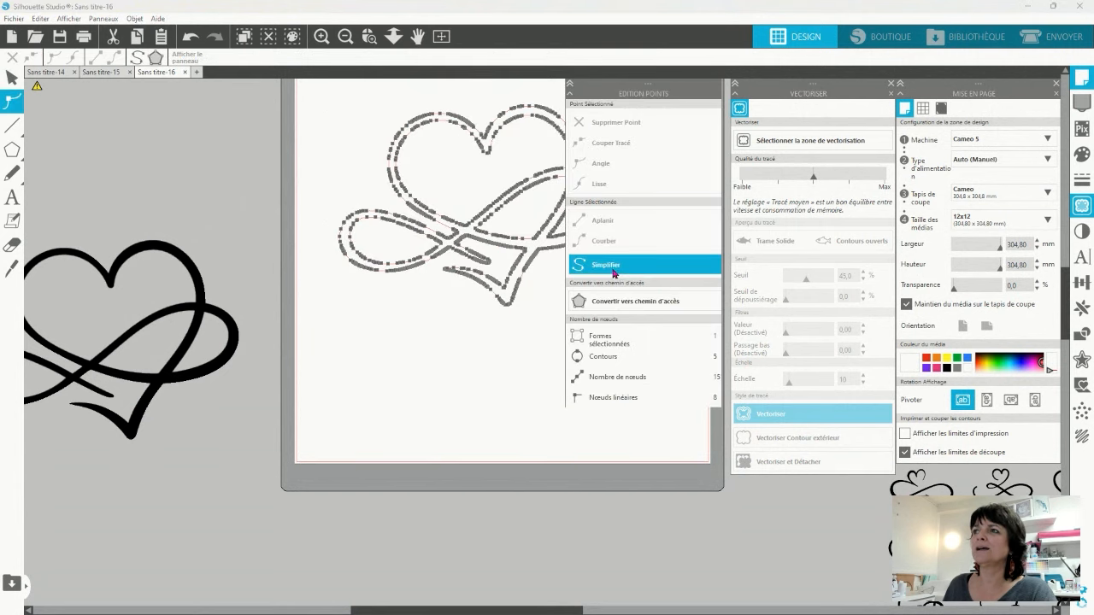
click(482, 389)
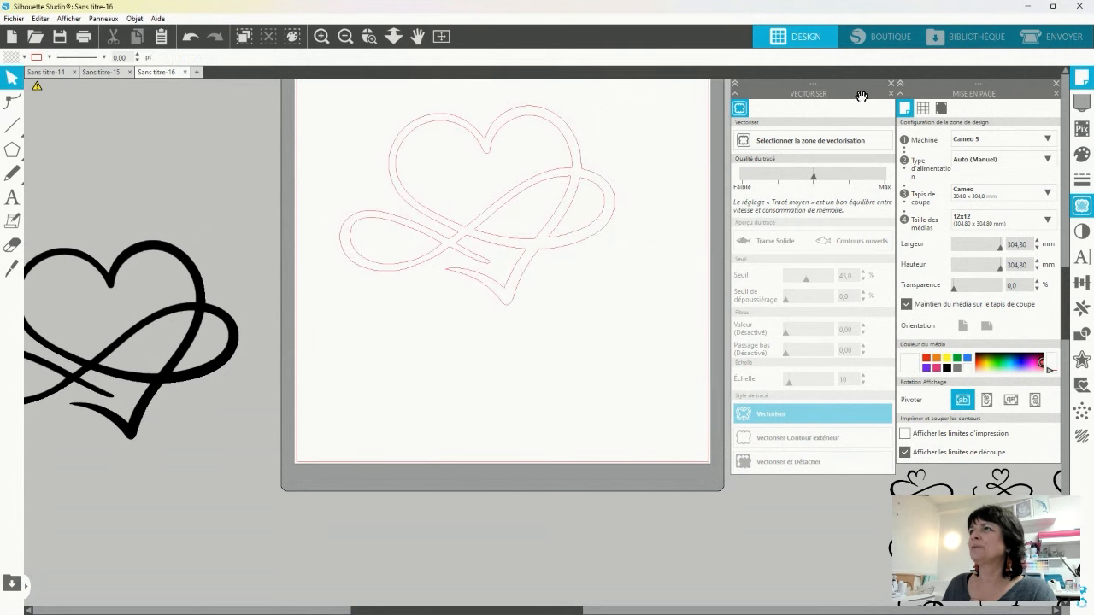
click(891, 83)
Step: Fill the traced heart with purple and shift it slightly on the mat
click(391, 145)
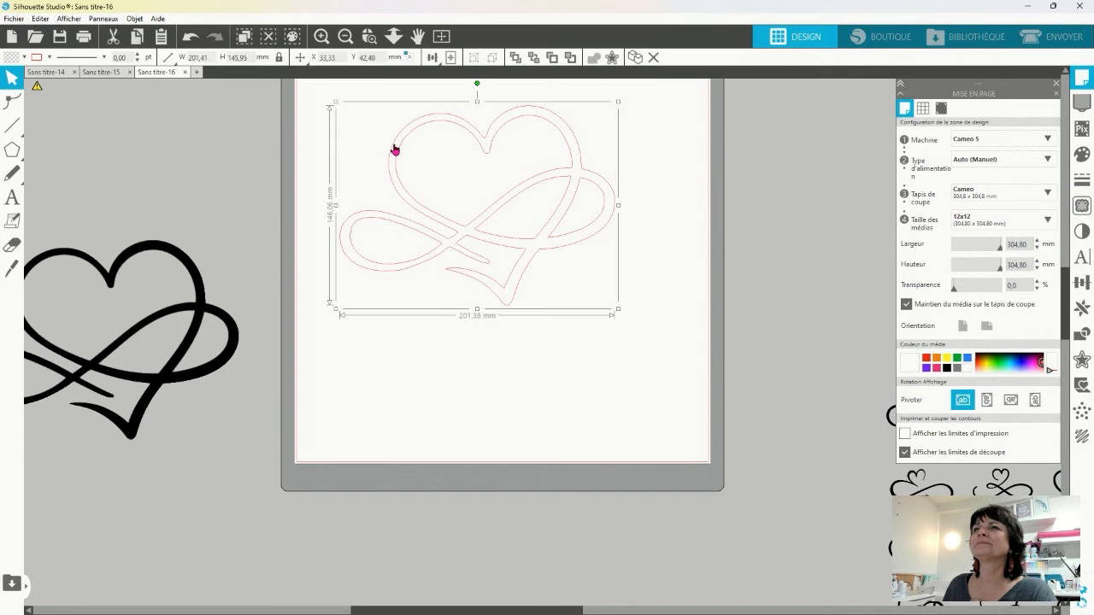
click(24, 57)
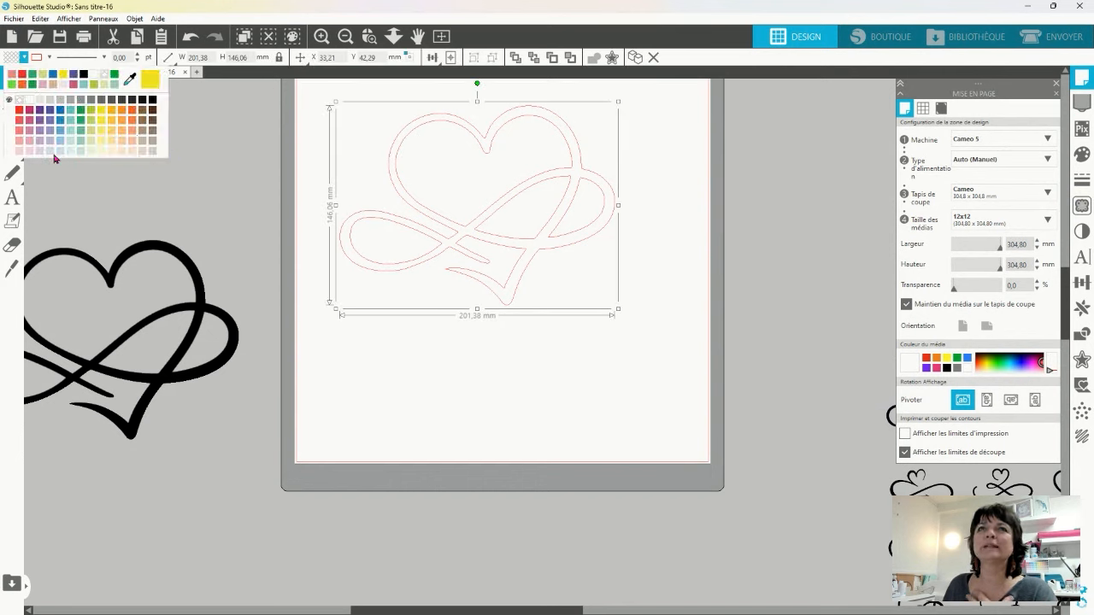
click(39, 111)
click(512, 330)
drag(512, 303, 544, 275)
click(503, 367)
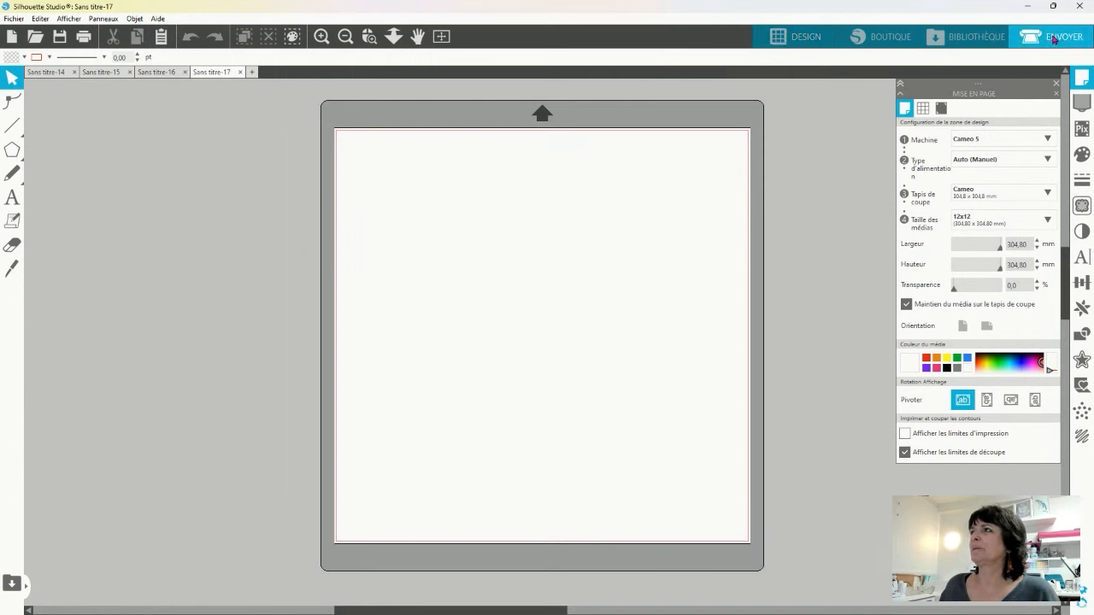
Step: Search the library for "heart" and merge the "love" design into the blank document
click(974, 38)
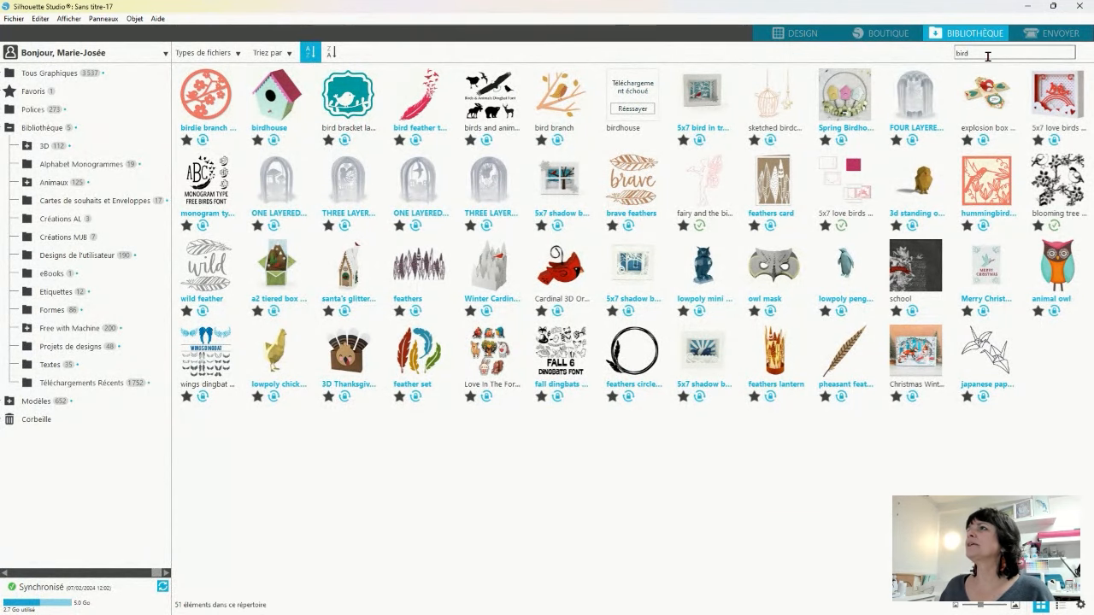
text(h)
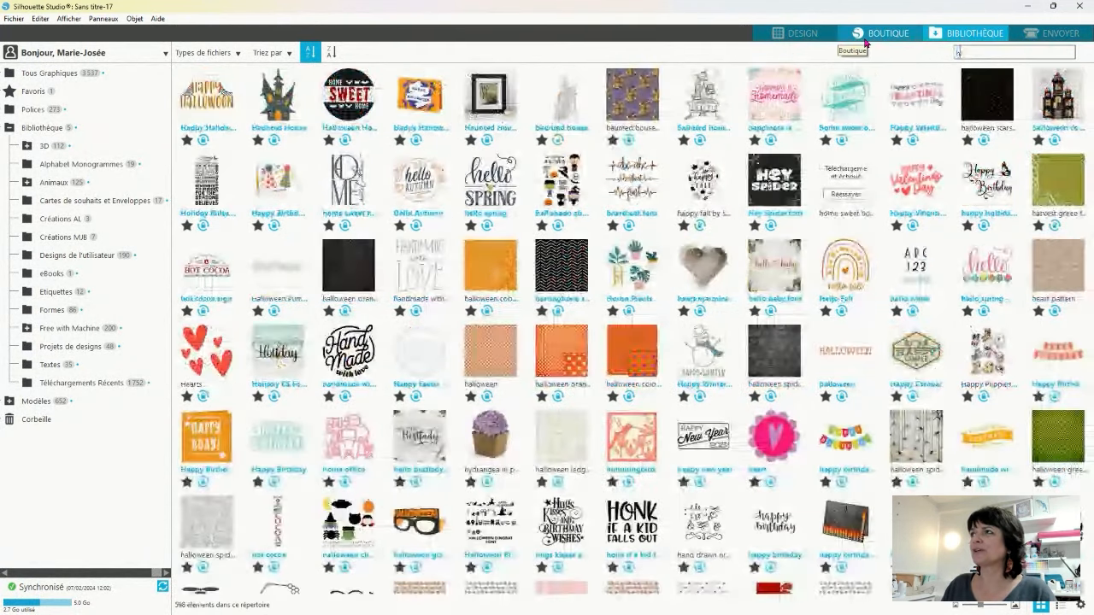
text(eart)
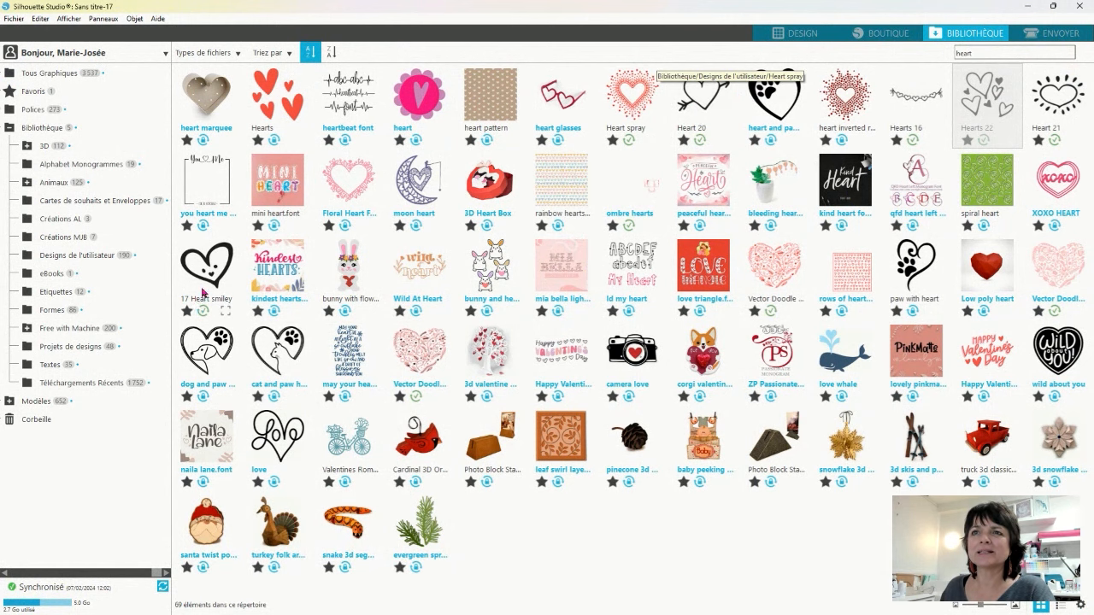
right_click(286, 446)
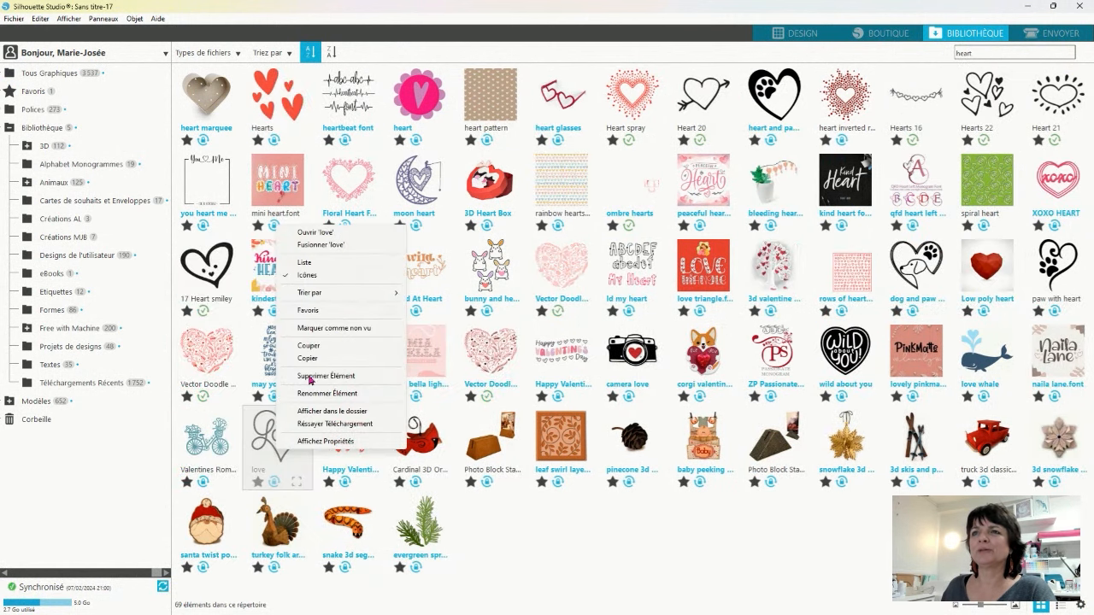
click(321, 246)
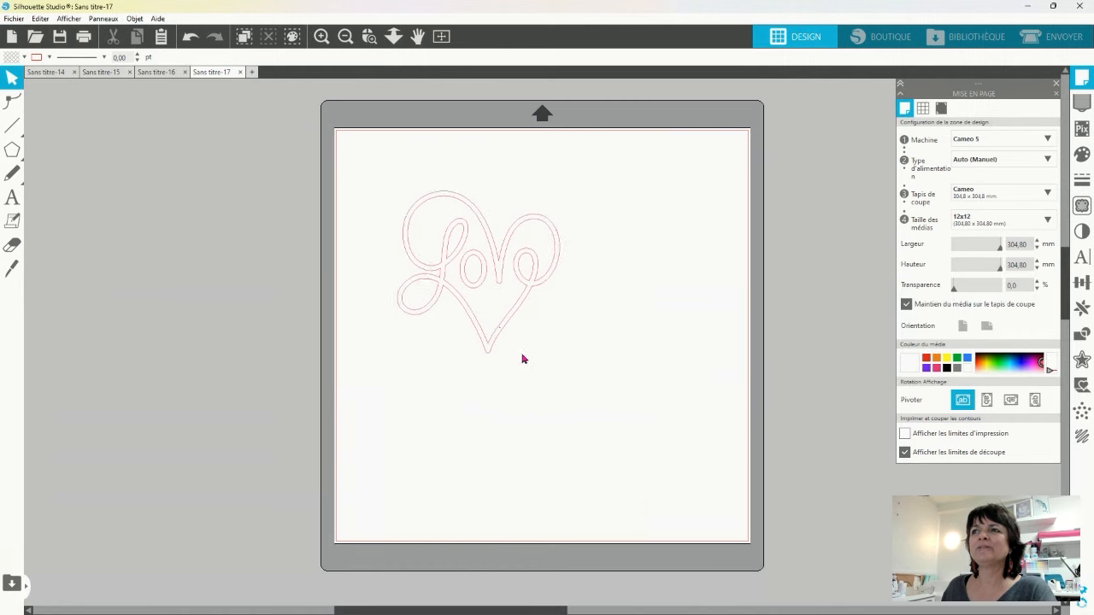
Step: Move the "love" design slightly on the mat, ungroup it and combine its shapes into a compound path
drag(503, 333, 515, 343)
right_click(515, 343)
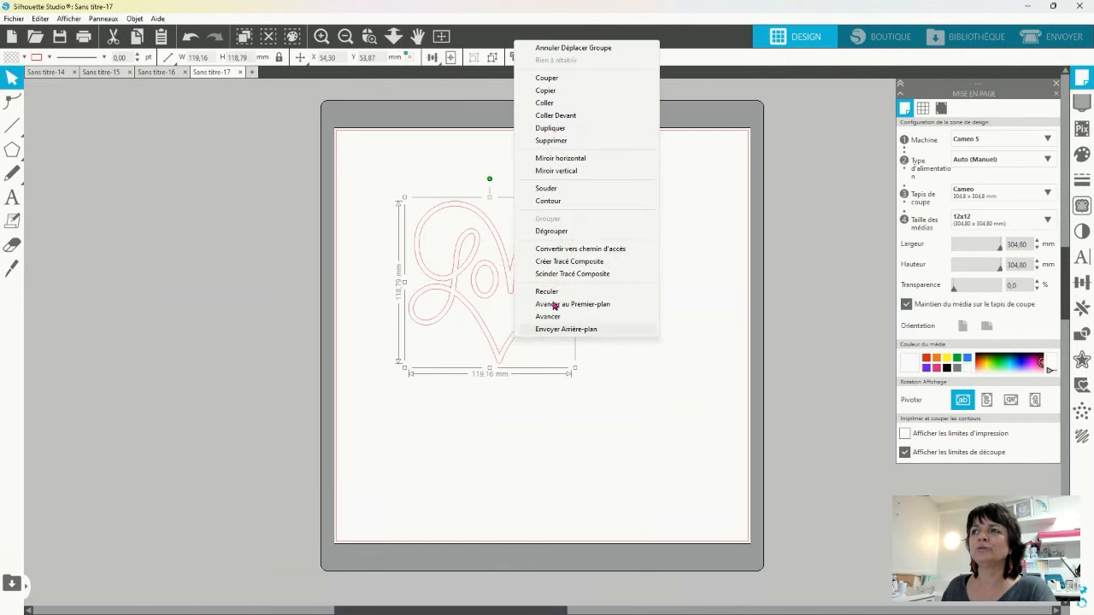
click(563, 233)
right_click(490, 387)
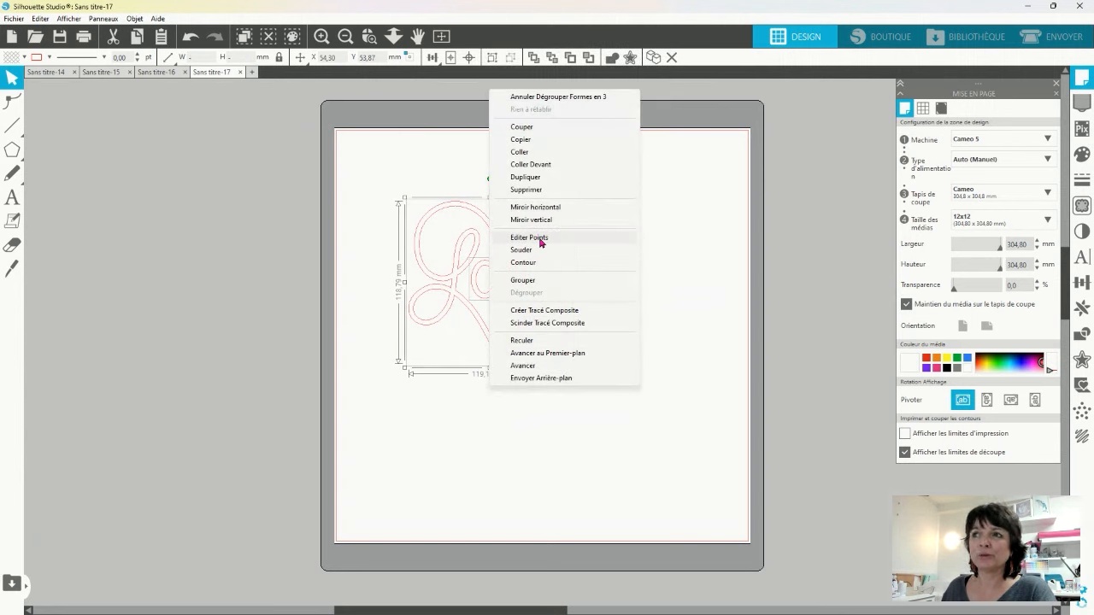
click(557, 313)
Step: Fill the "love" compound path with pink
click(24, 58)
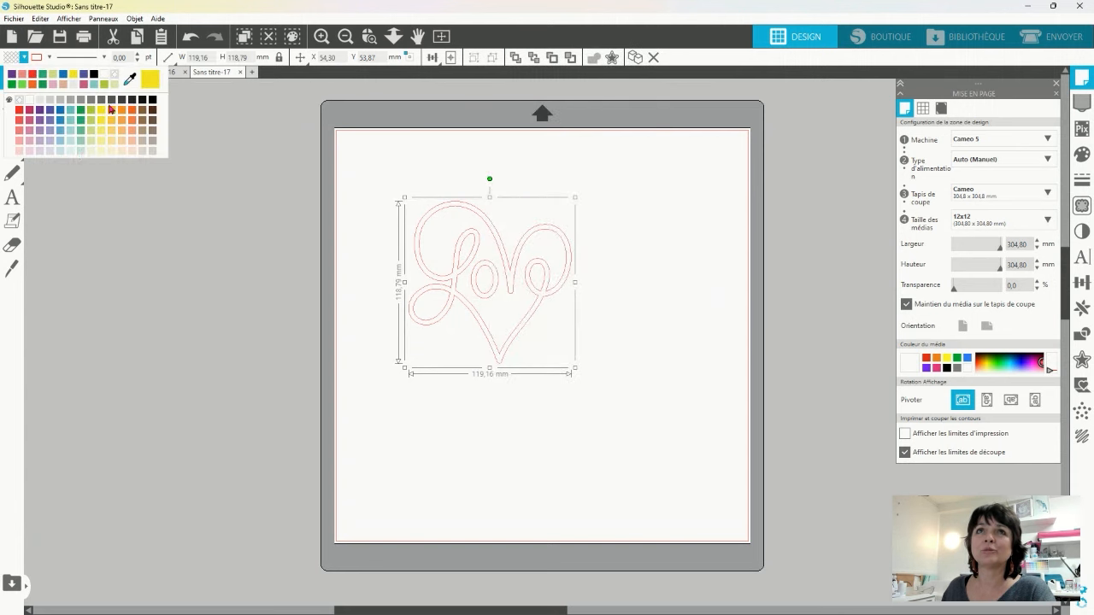
click(82, 84)
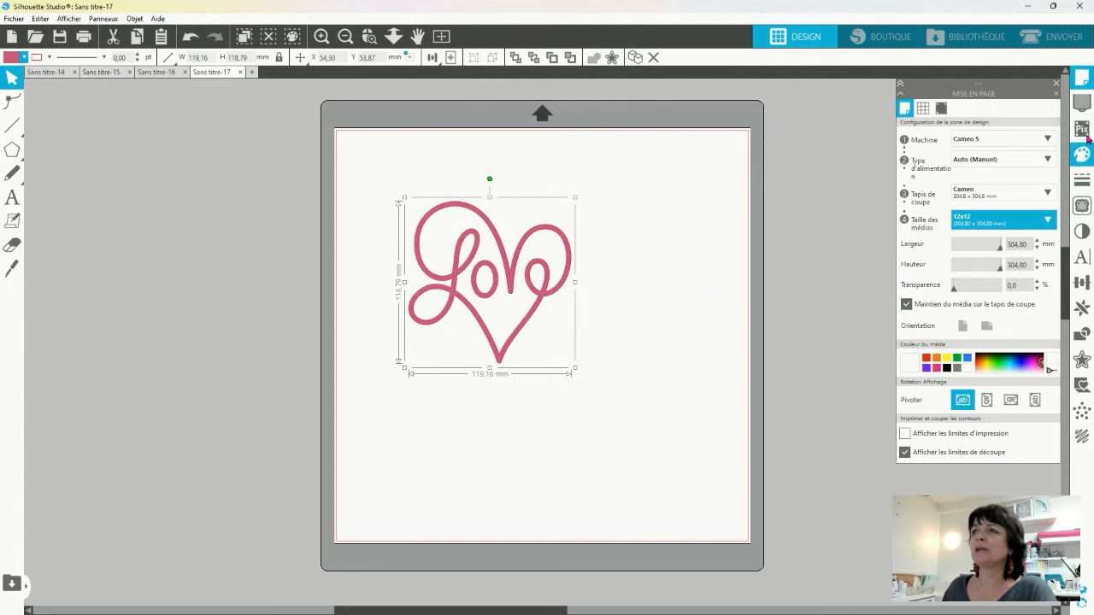
click(1052, 36)
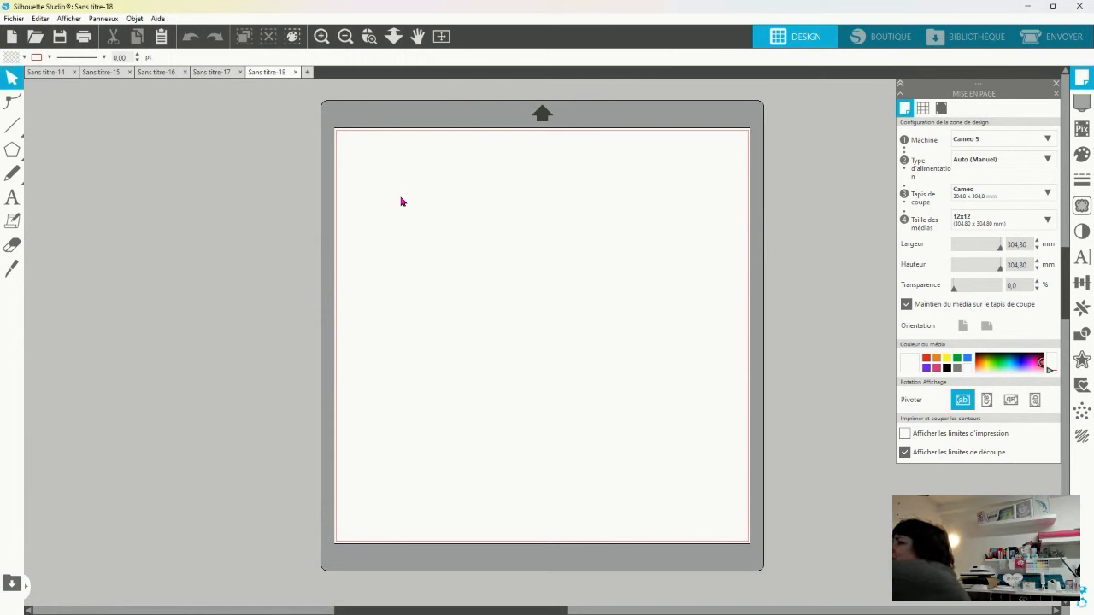
Step: Scan the hand-drawn heart with the HP ENVY 6000 series scanner and place the image against the mat's left edge
click(12, 198)
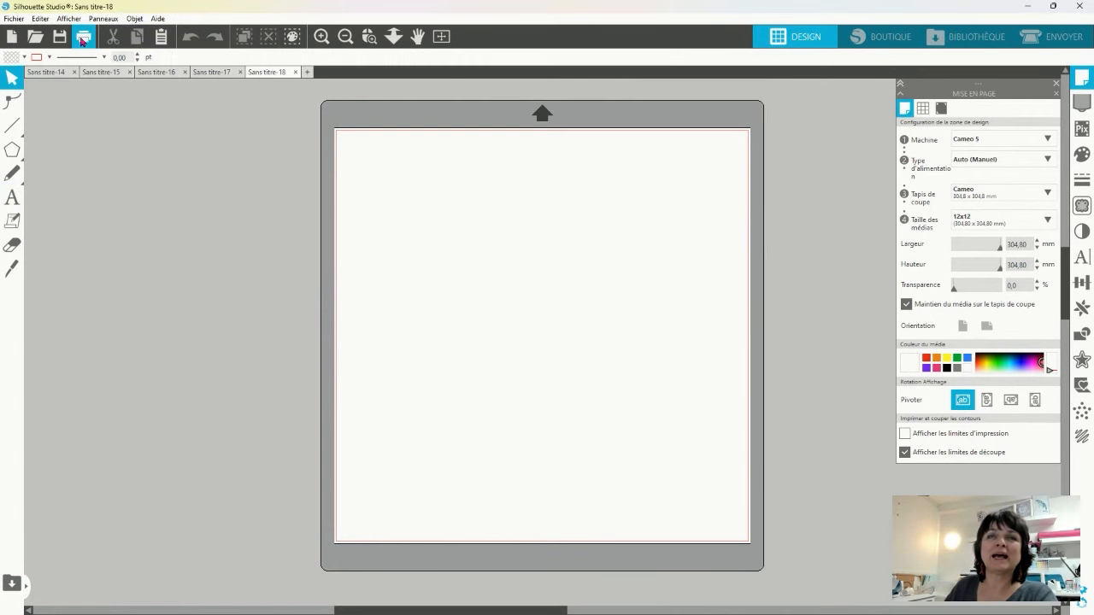
click(7, 19)
click(55, 185)
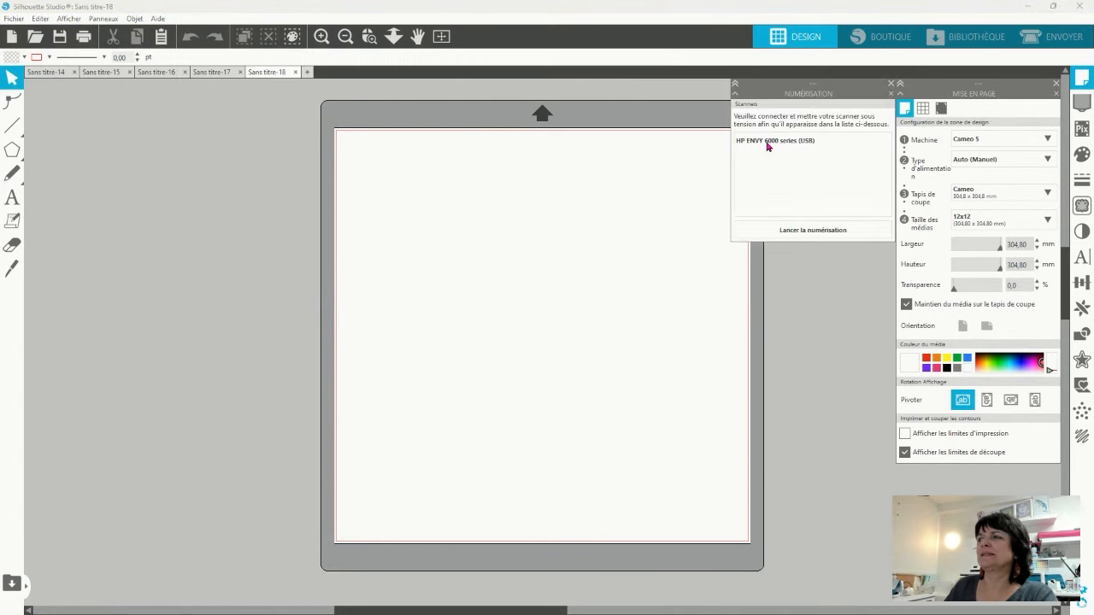
click(766, 141)
click(807, 232)
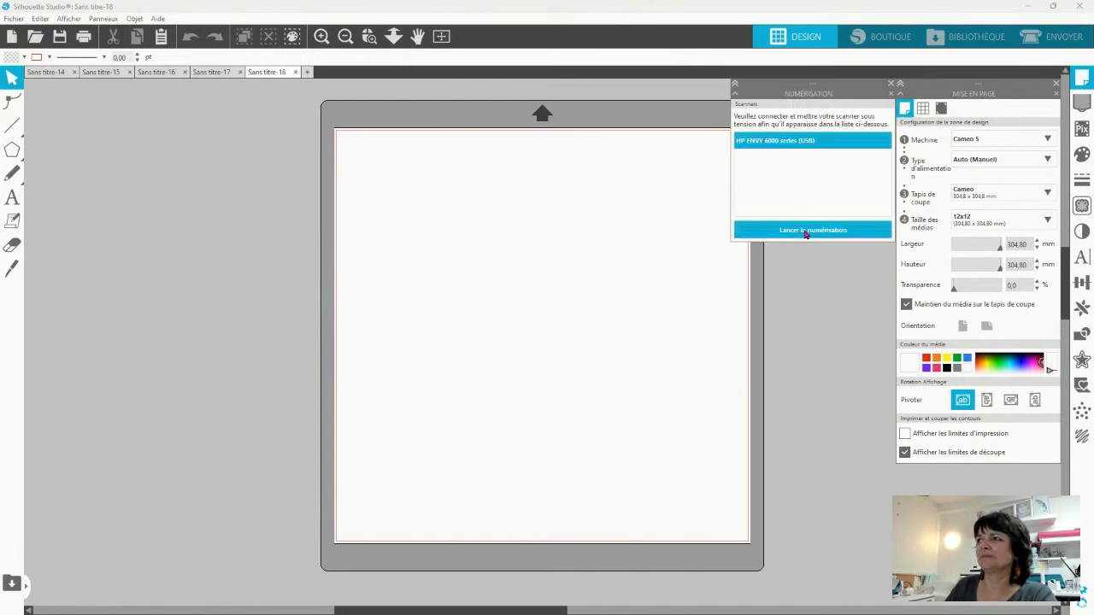
click(628, 406)
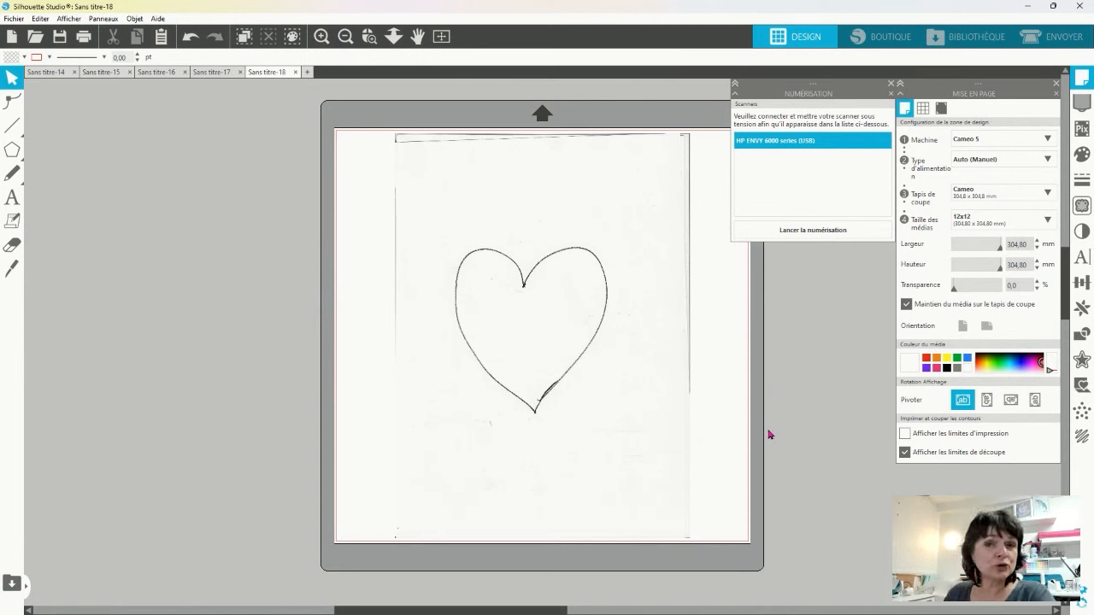
drag(524, 283, 468, 279)
click(303, 247)
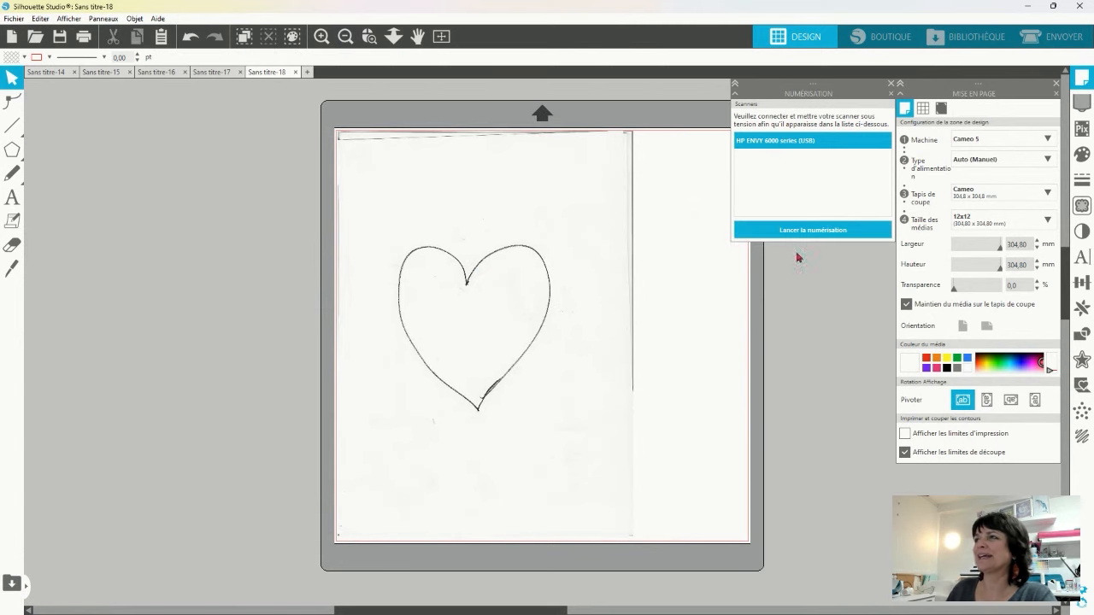
Step: Trace the scanned heart inside an area about 150 by 142 mm with the threshold at 88%
click(1082, 206)
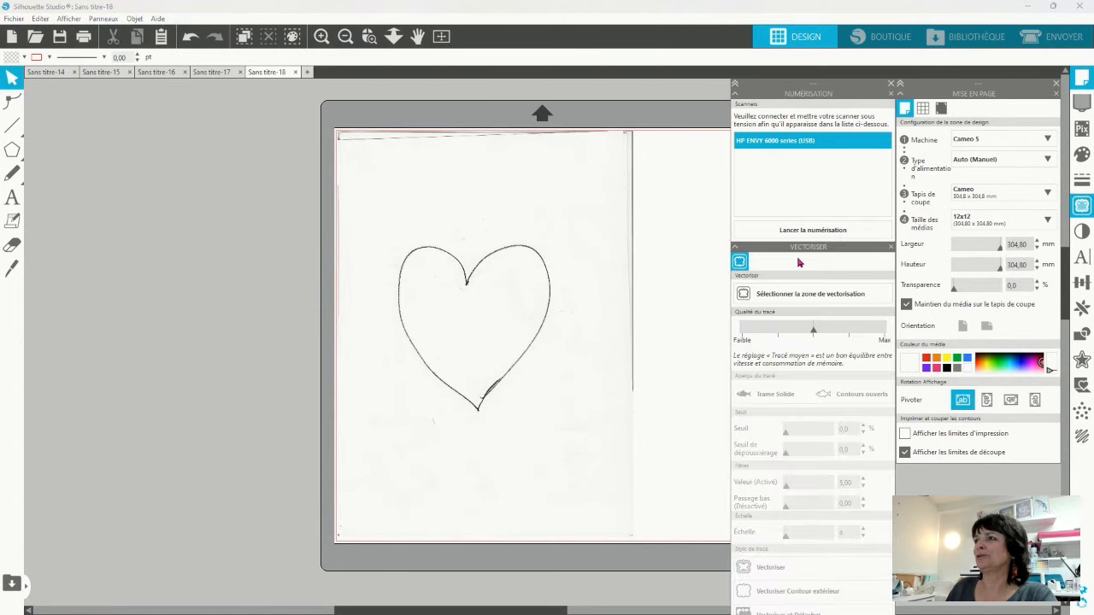
mouse_move(374, 232)
mouse_down()
mouse_move(547, 237)
mouse_move(571, 433)
mouse_move(596, 432)
mouse_up()
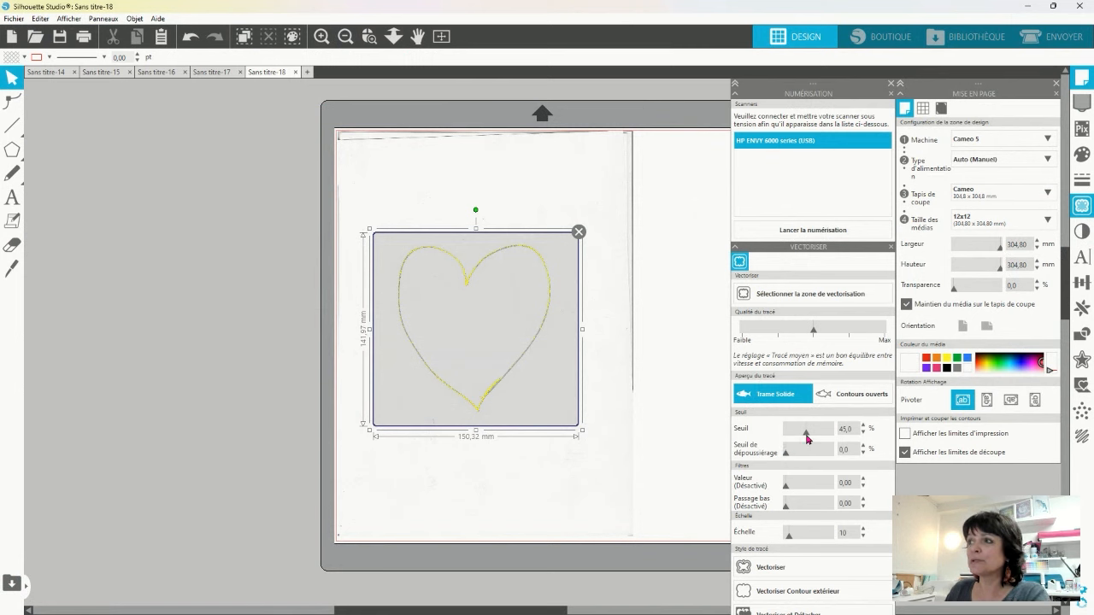
drag(817, 436, 826, 436)
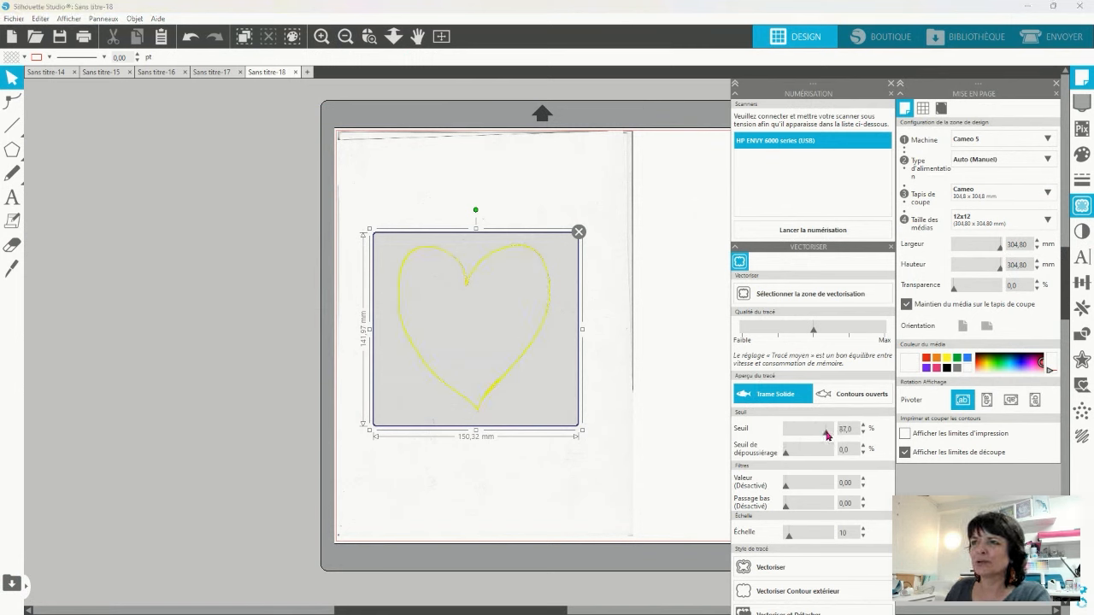
click(791, 568)
Step: Move the traced heart outline up on the mat and delete the scanned image
mouse_move(488, 395)
mouse_down()
mouse_move(254, 341)
mouse_move(483, 294)
mouse_move(506, 329)
mouse_up()
click(525, 352)
key(Delete)
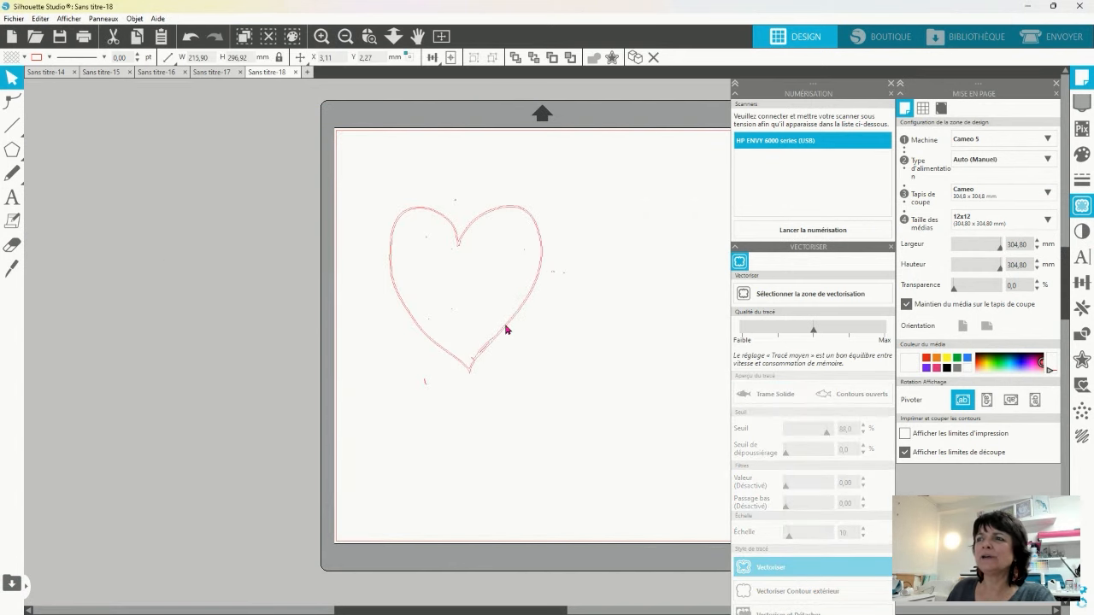
Step: Release the compound path of the traced heart so its contours and stray specks become separate shapes
click(377, 379)
right_click(472, 372)
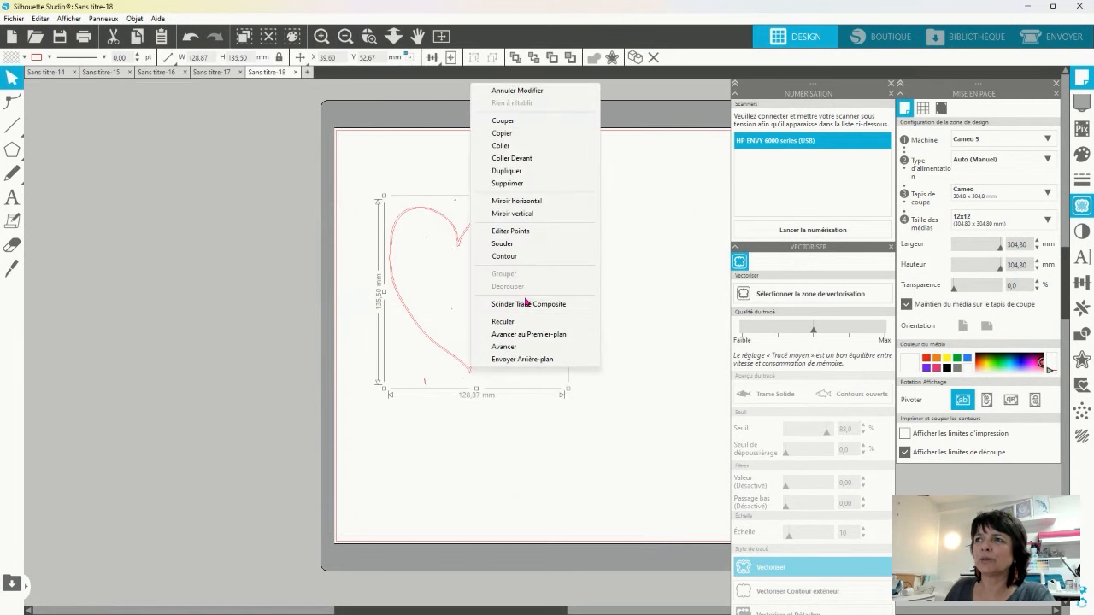
click(533, 439)
click(586, 354)
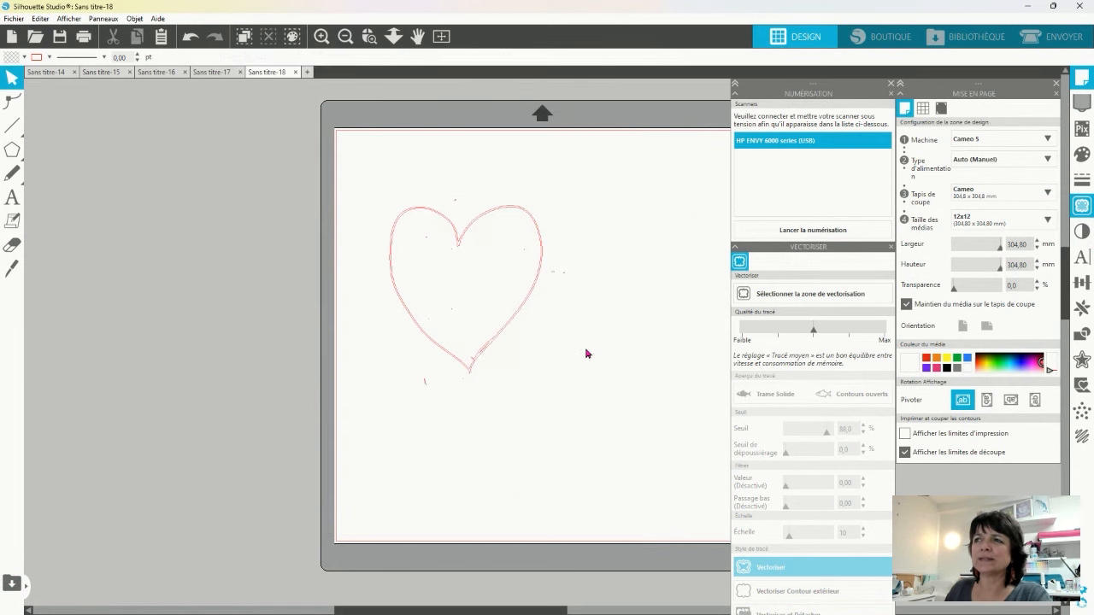
drag(507, 330, 307, 301)
click(356, 322)
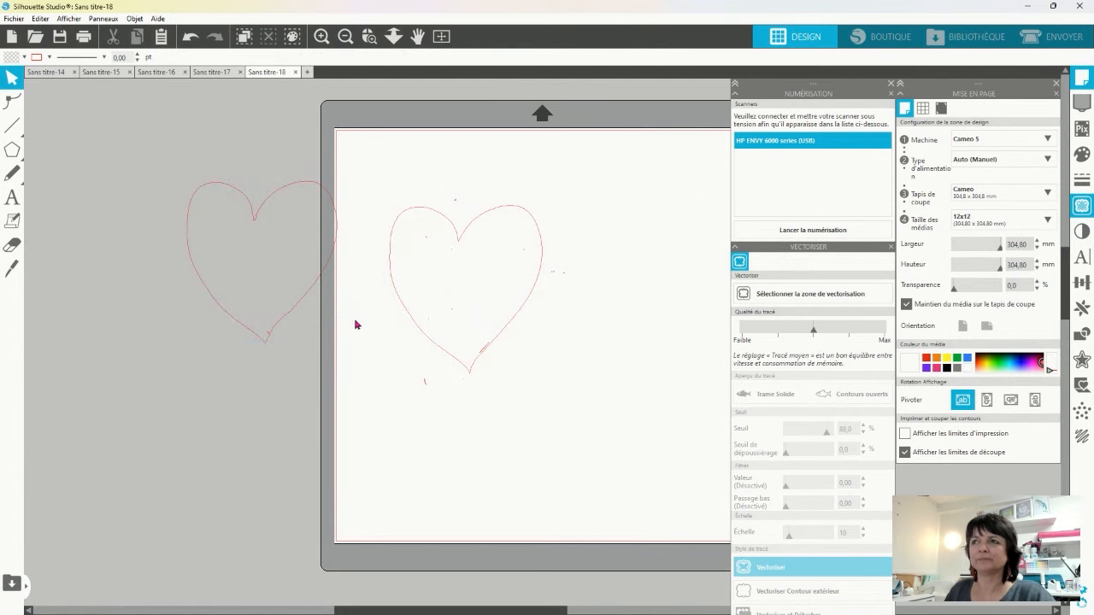
key(ctrl+z)
Step: Move both heart contours off the mat and delete all the stray trace specks left on it
drag(513, 337, 227, 315)
drag(356, 167, 624, 421)
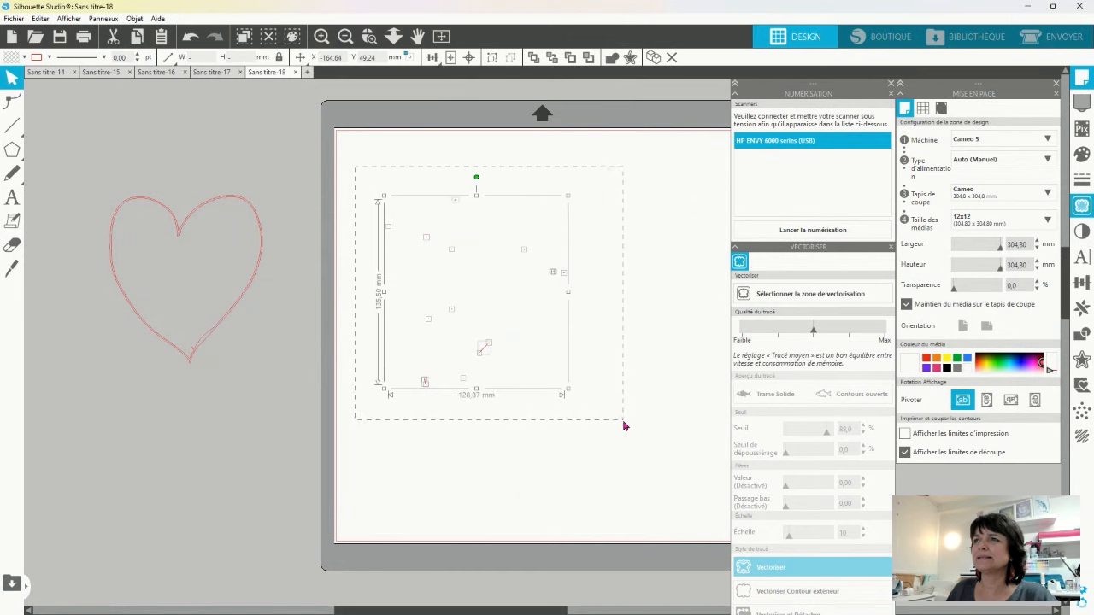
key(Delete)
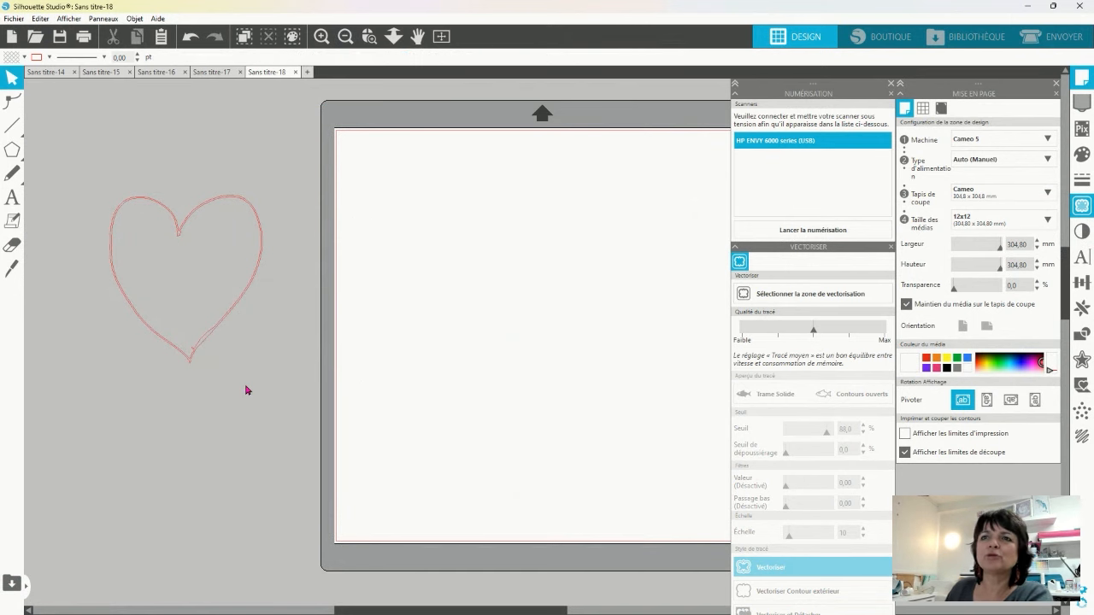
Step: Move the two heart contours back onto the mat and combine them into a compound path
click(176, 313)
drag(208, 335, 499, 338)
right_click(500, 337)
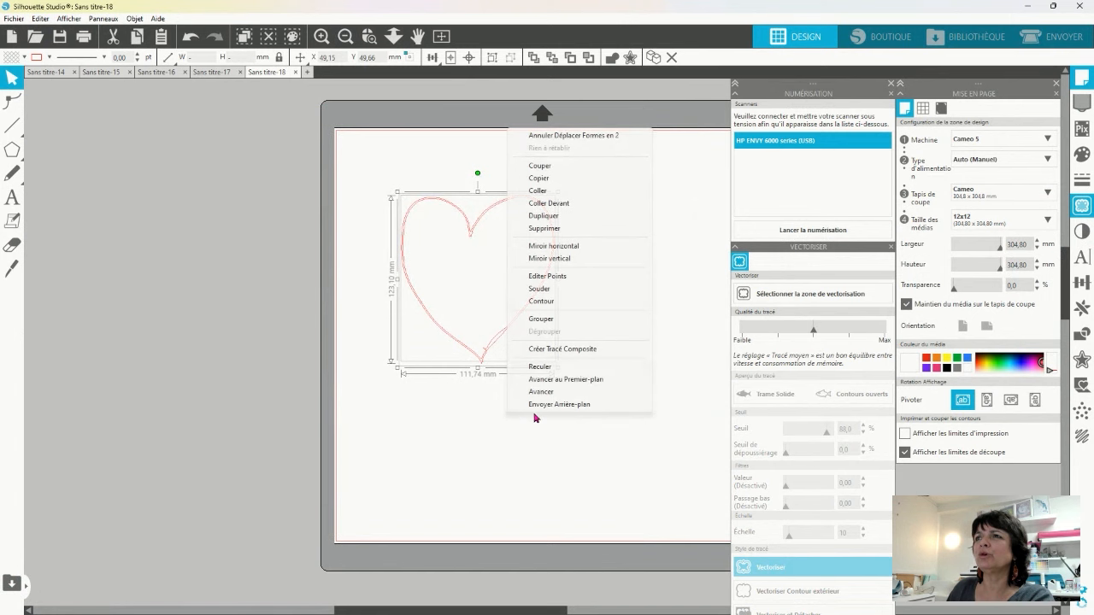
click(571, 351)
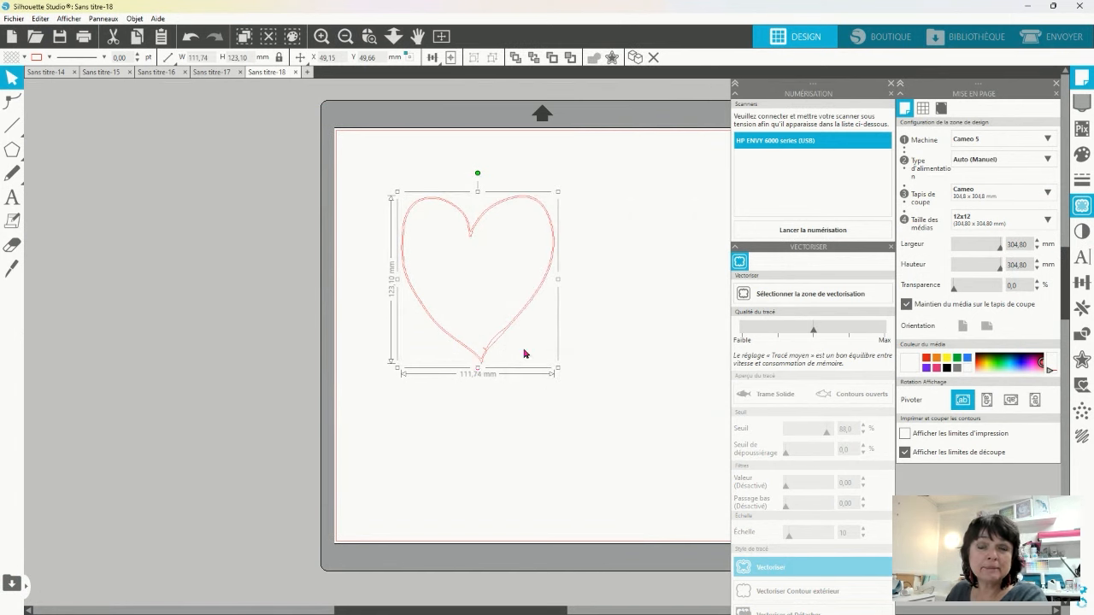
Step: Edit the heart's points, simplify the outline and delete the stray points of the small hook near the lower tip
click(368, 37)
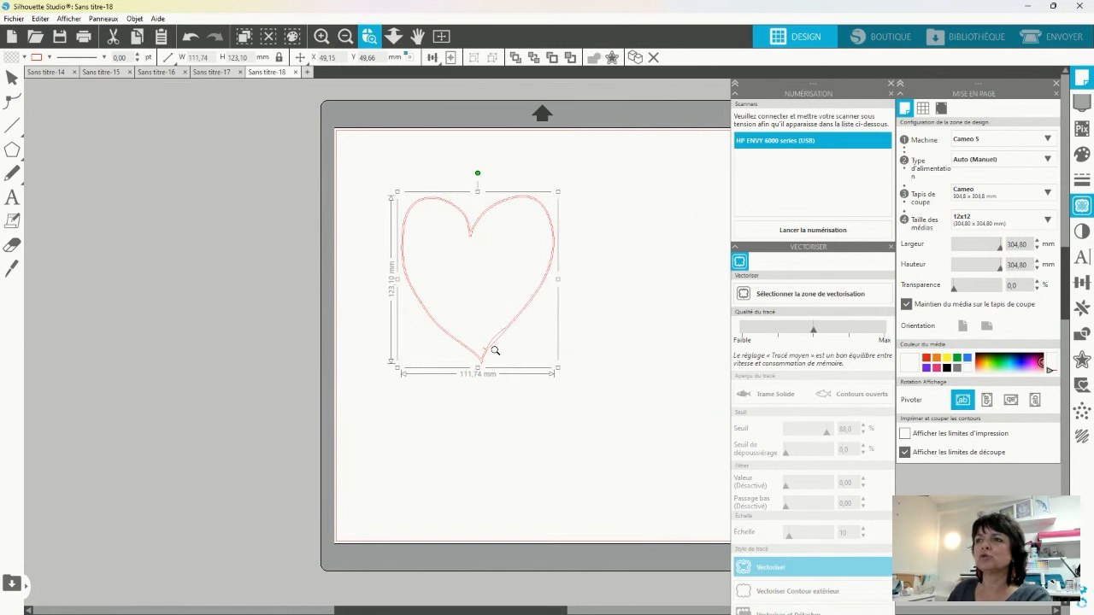
click(495, 351)
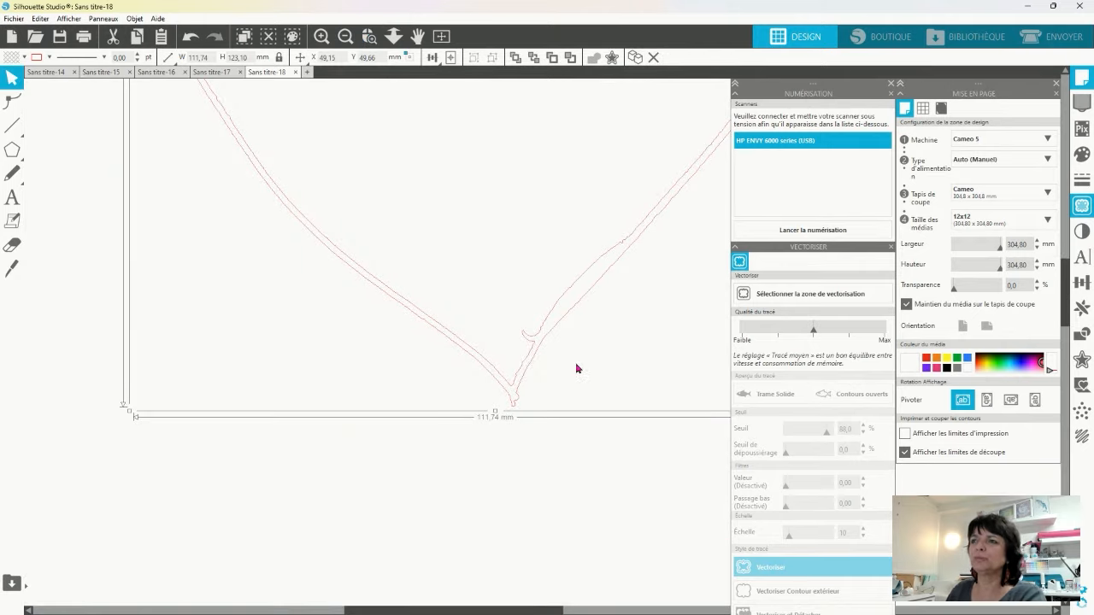
double_click(524, 340)
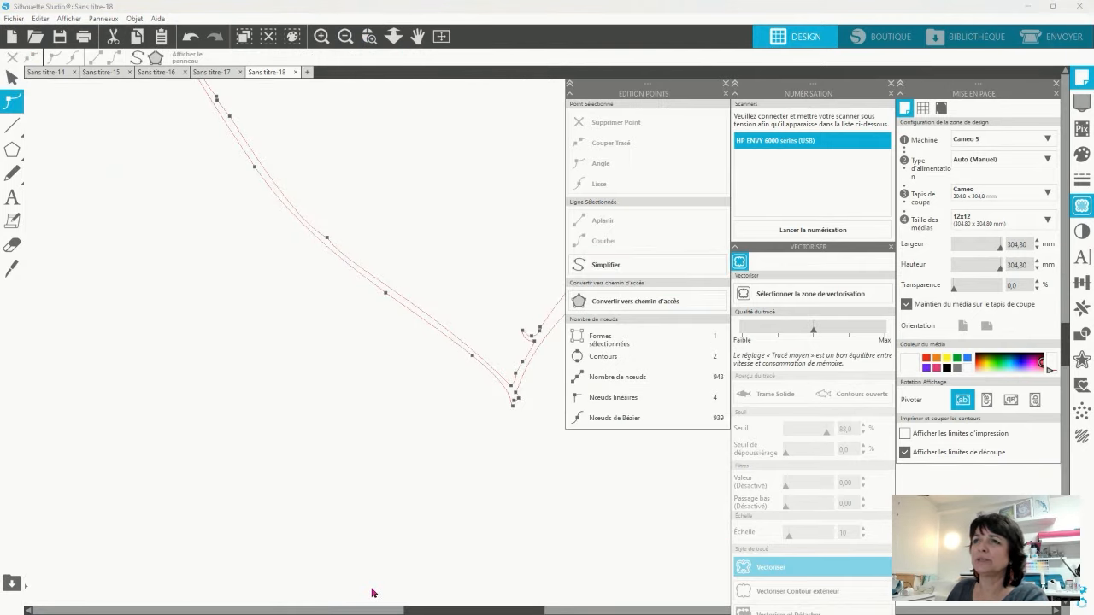
click(522, 331)
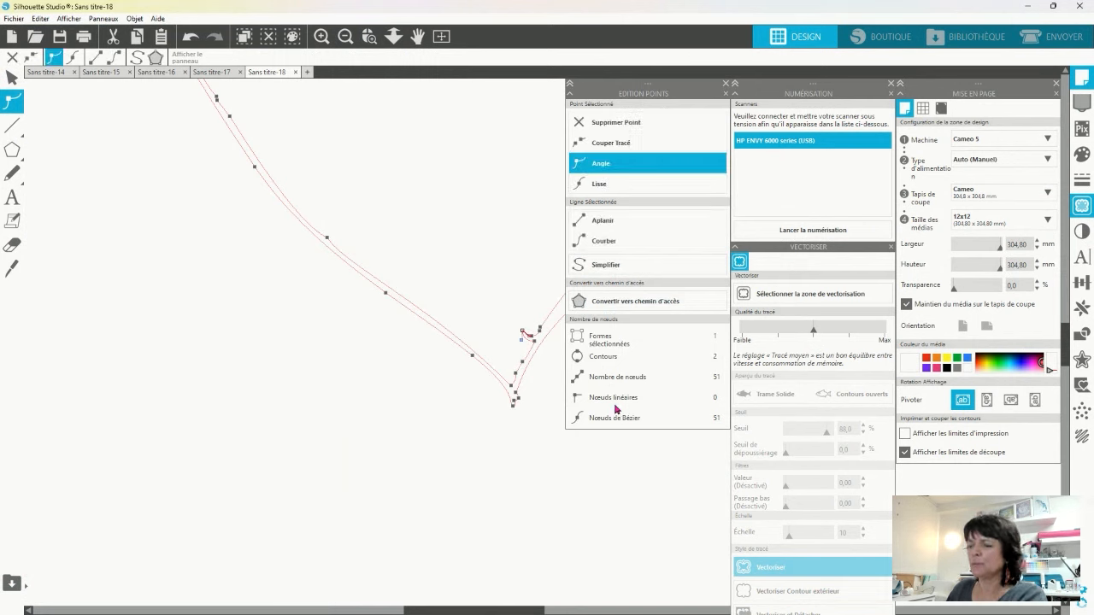
key(Delete)
key(Delete)
key(Delete)
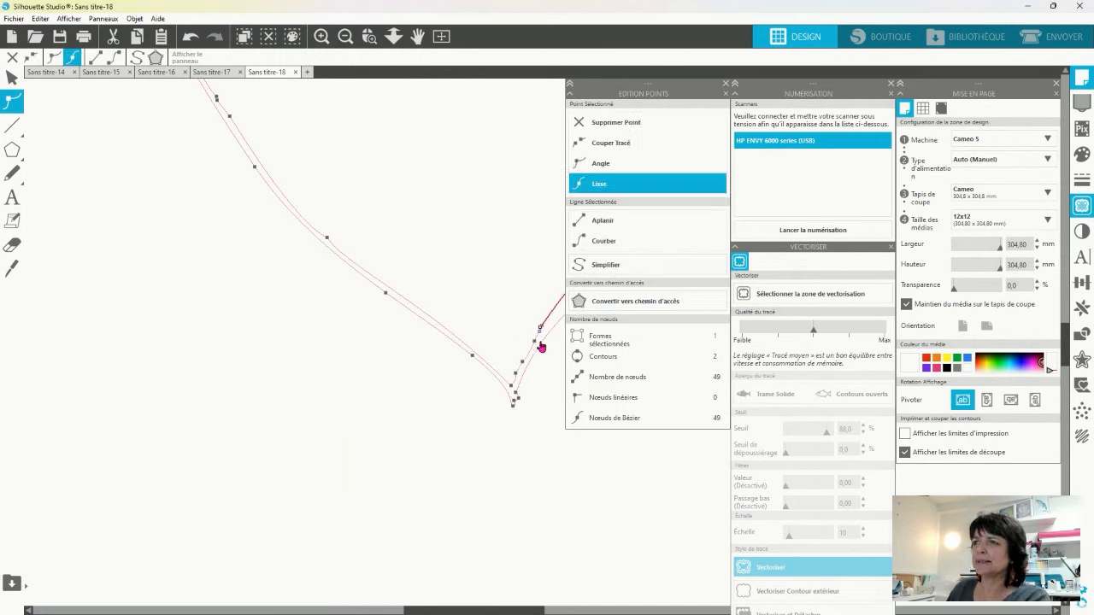
key(Delete)
Step: Close the scanning, page setup and tracing panels and move the point editing panel clear of the heart outline
click(890, 82)
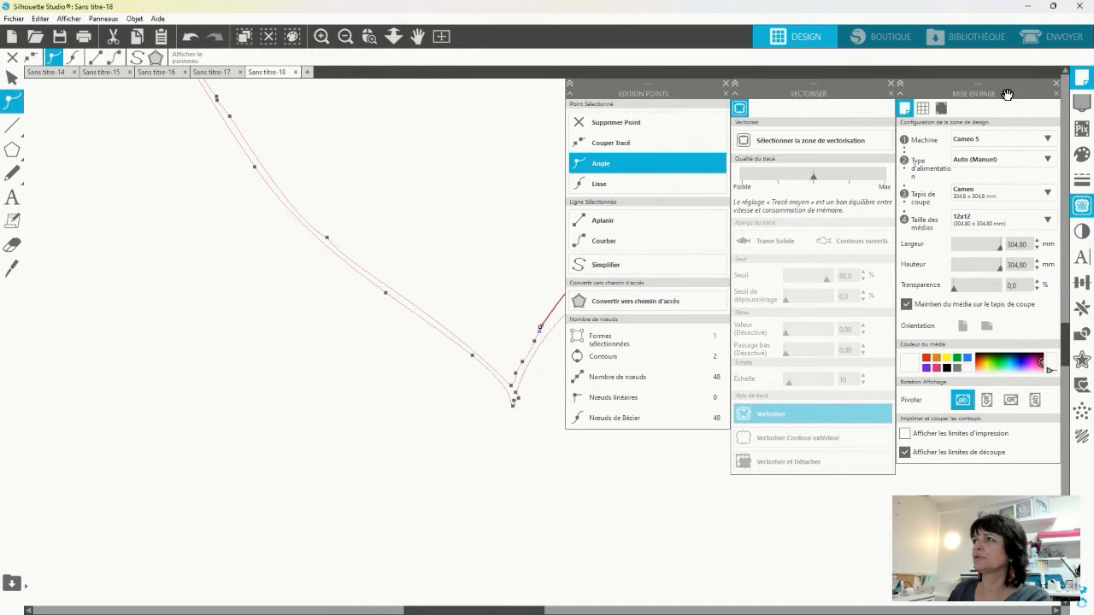
click(1058, 92)
click(891, 85)
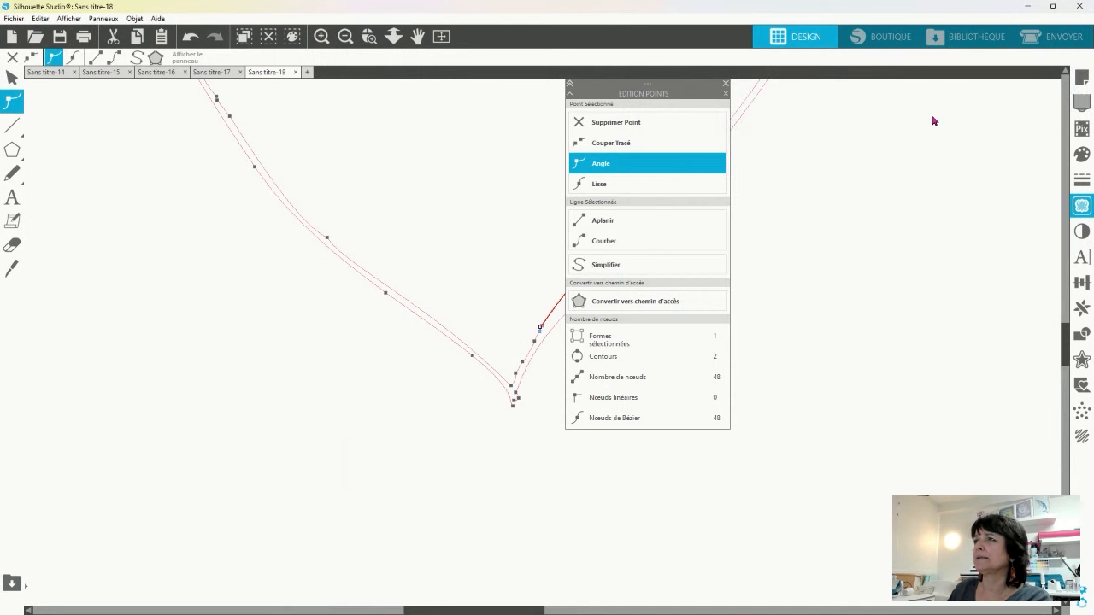
drag(662, 93, 919, 94)
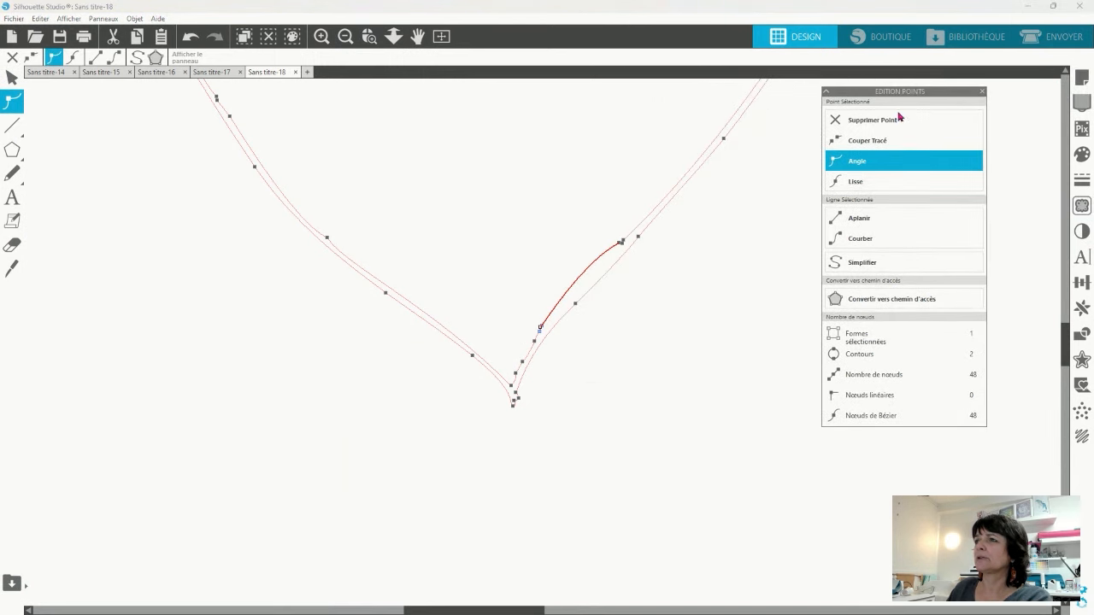
Step: Delete the points forming the bump on the inner contour along the heart's lower right side
click(623, 243)
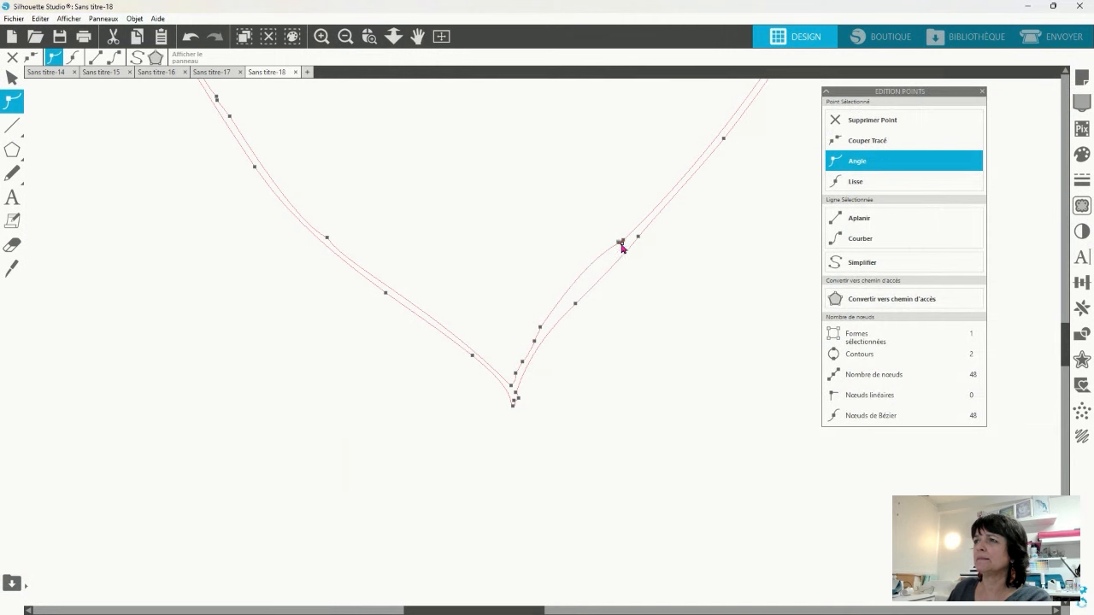
key(Delete)
click(620, 243)
key(Delete)
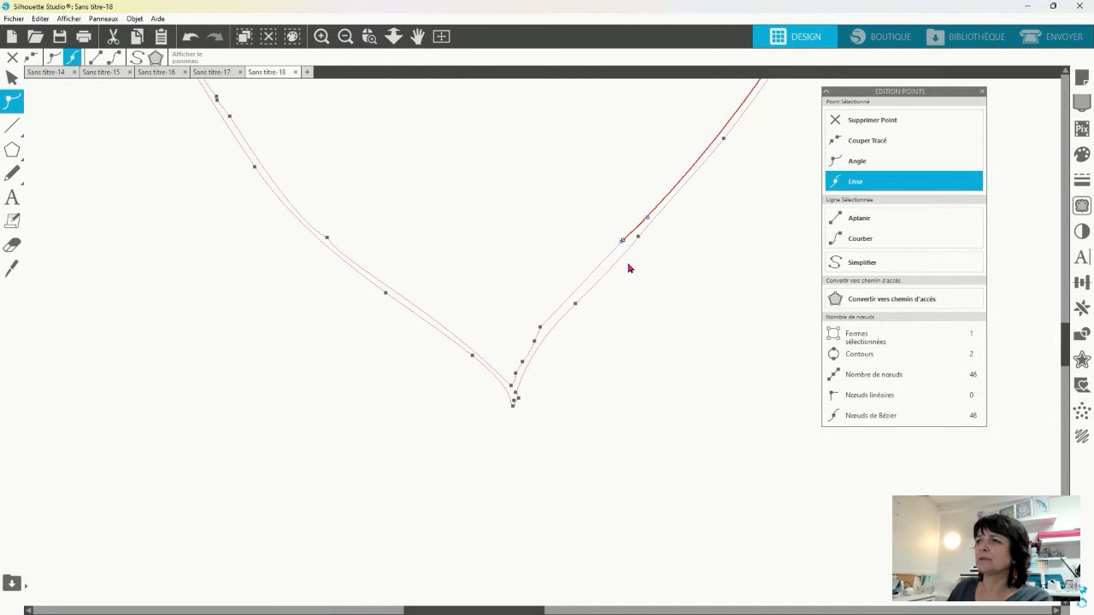
click(540, 327)
key(Delete)
Step: Delete the surplus points around the heart's lower tip and adjust the outer contour's point just above it
click(517, 399)
key(Delete)
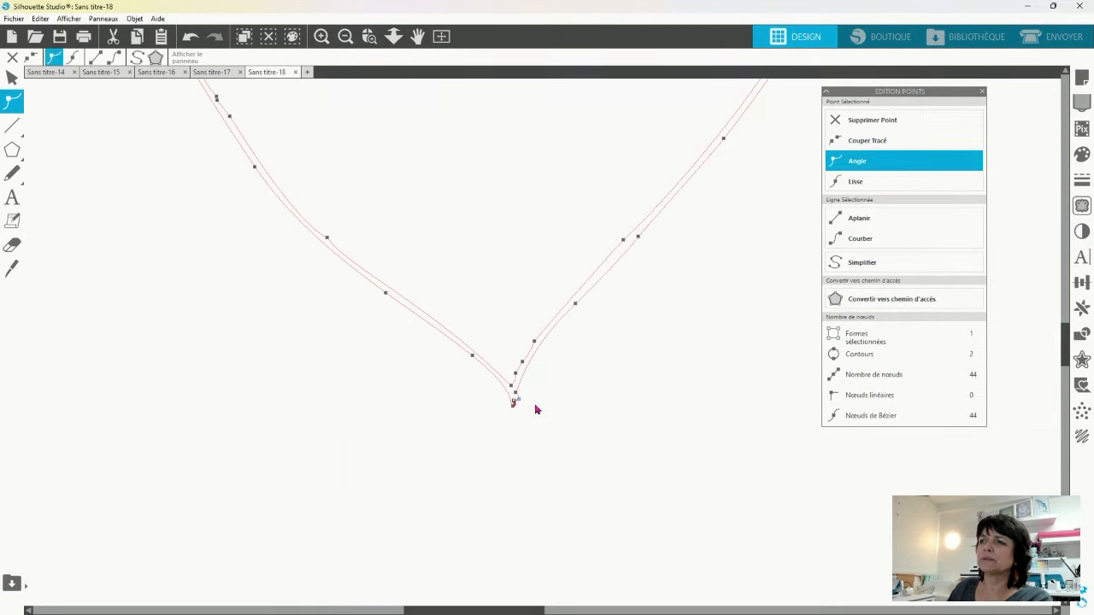
click(521, 401)
key(Delete)
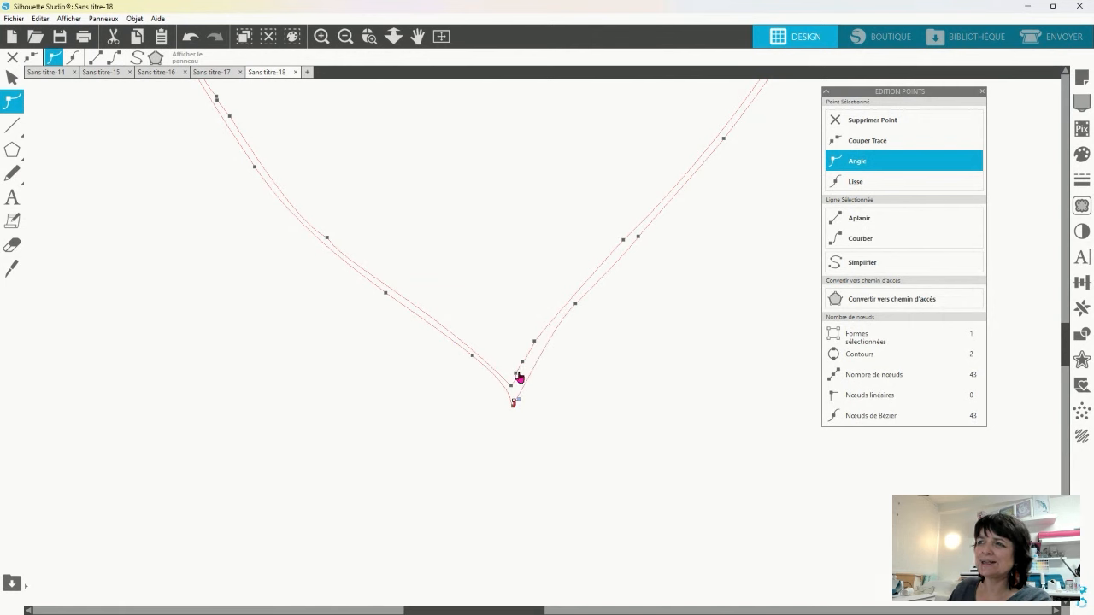
click(516, 373)
key(Delete)
key(Delete)
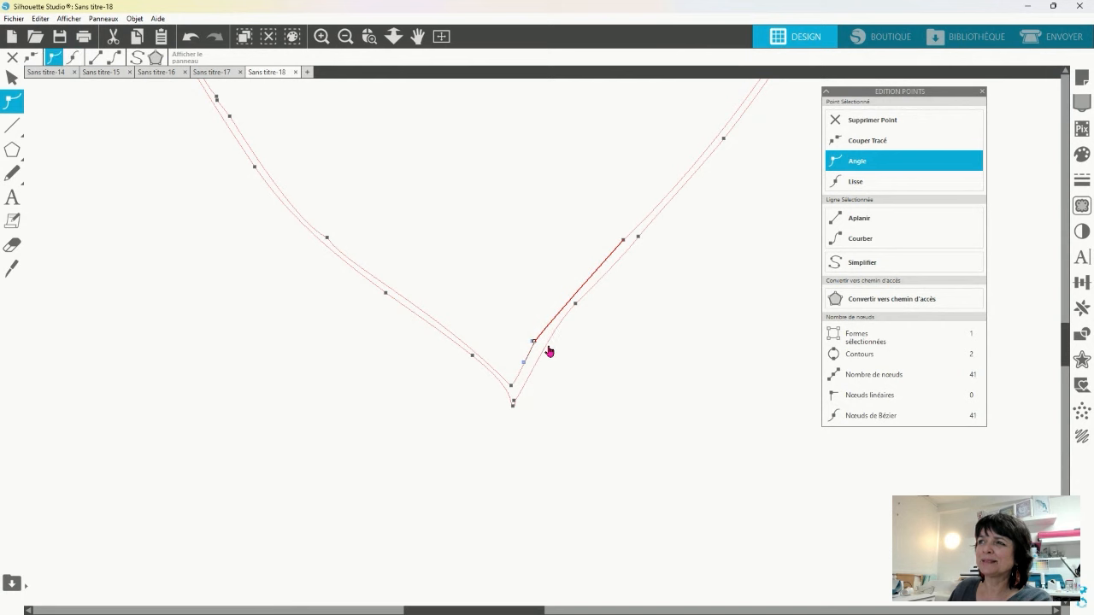
key(Delete)
click(582, 309)
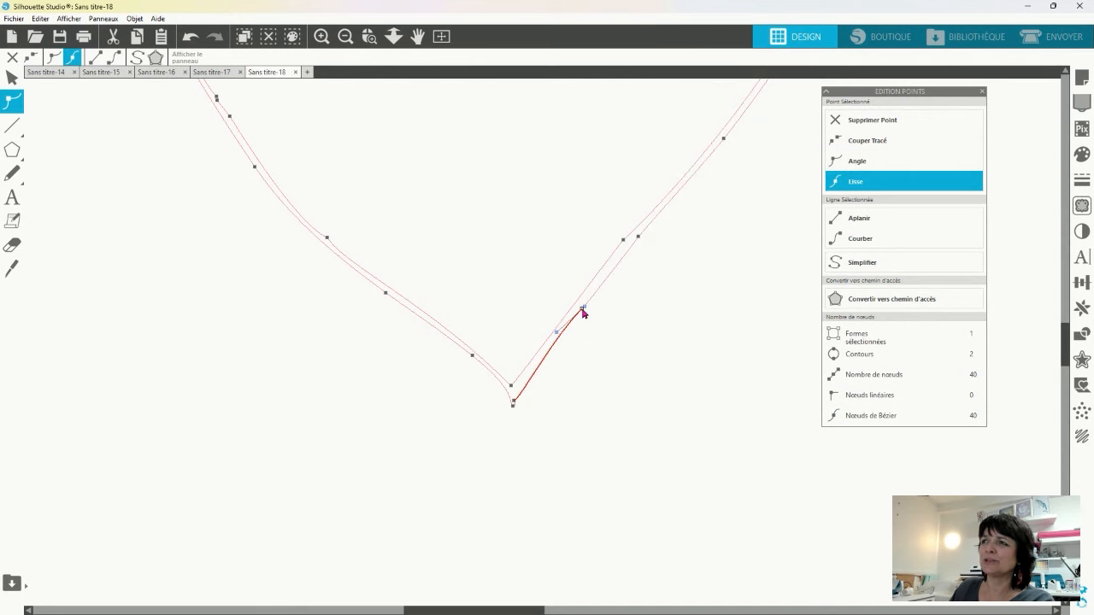
Step: Delete the surplus points around the heart's upper notch where the two lobes meet
scroll(755, 95, up, 3)
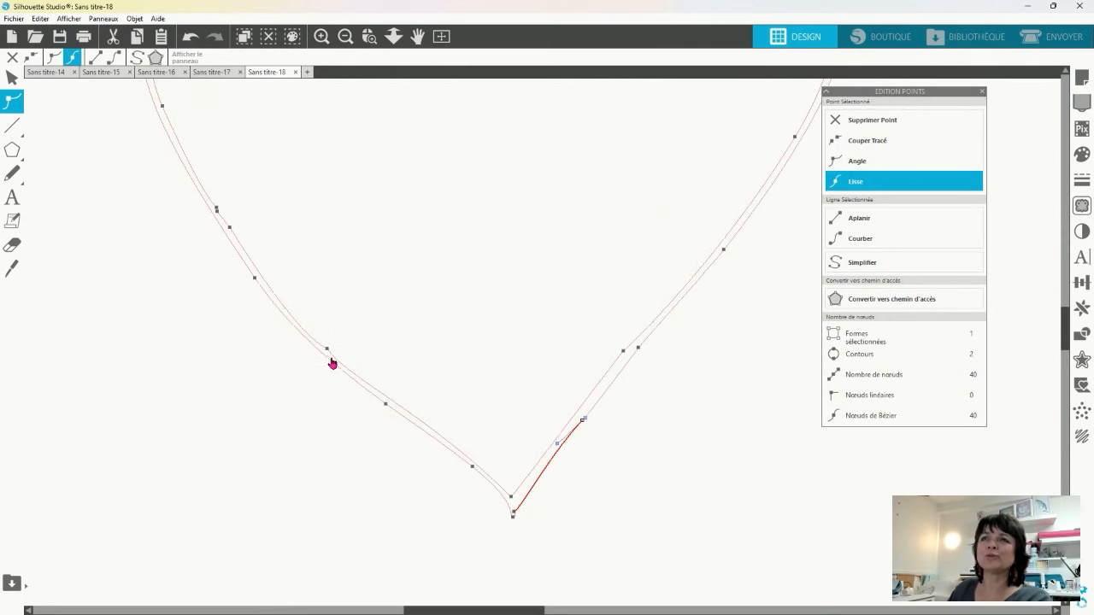
scroll(334, 350, up, 9)
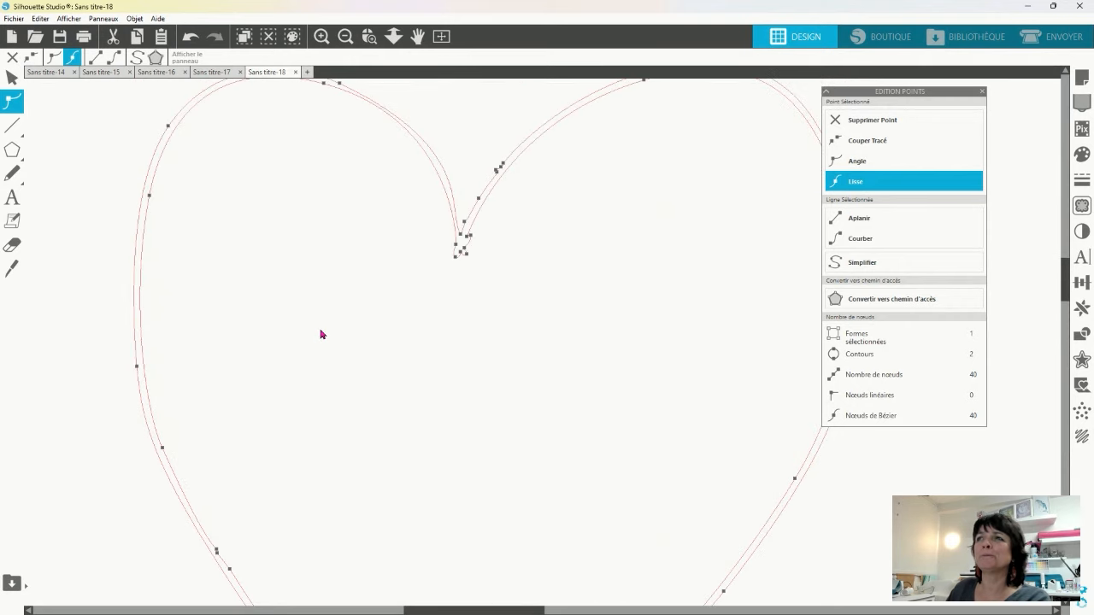
scroll(471, 340, up, 2)
click(460, 333)
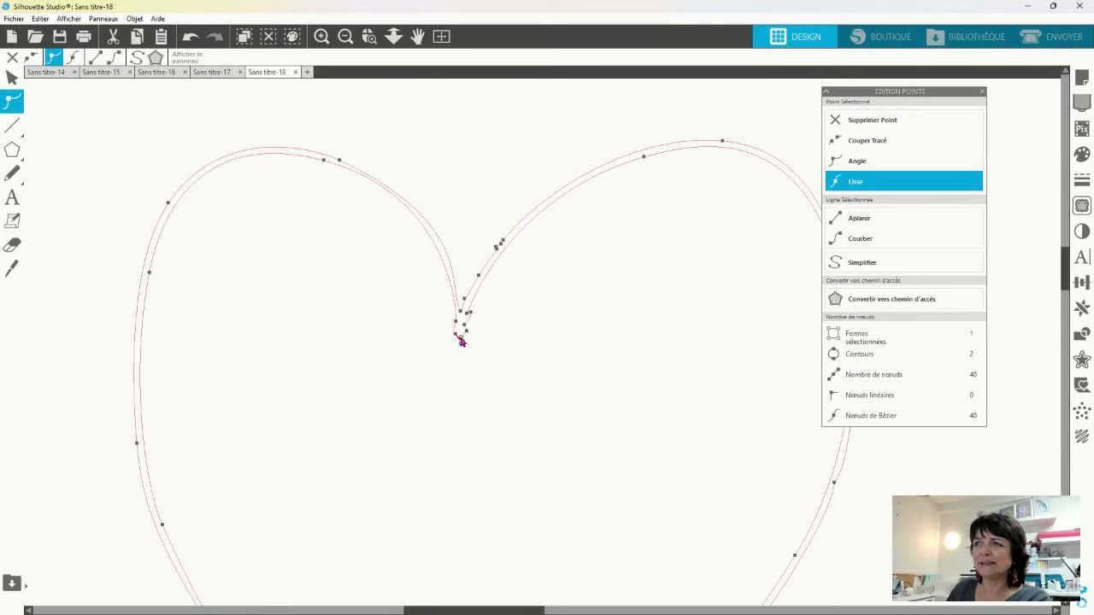
key(Delete)
click(466, 331)
key(Delete)
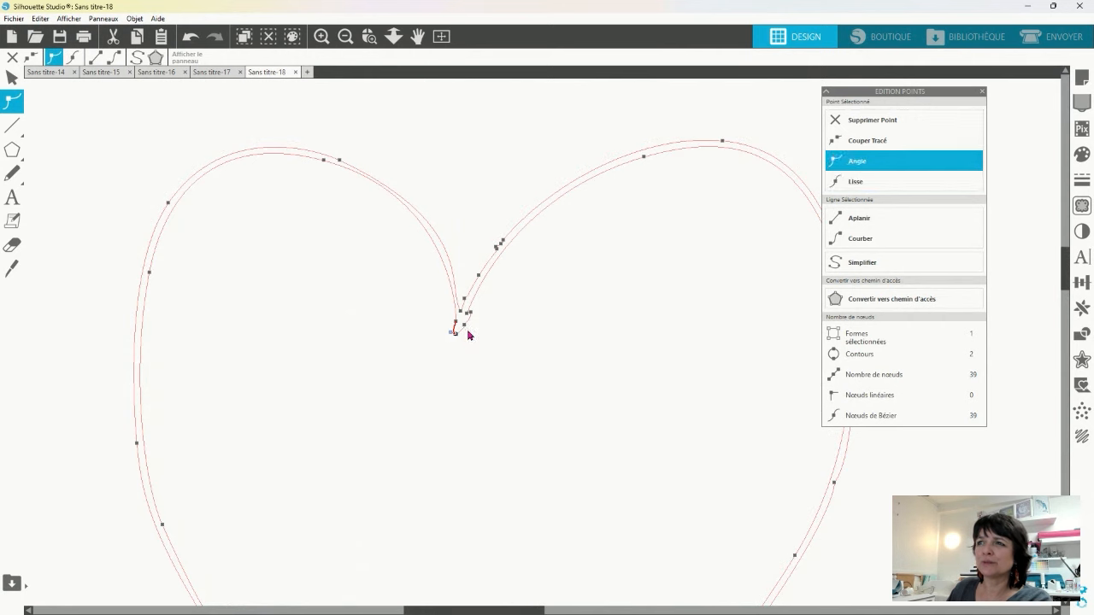
click(470, 313)
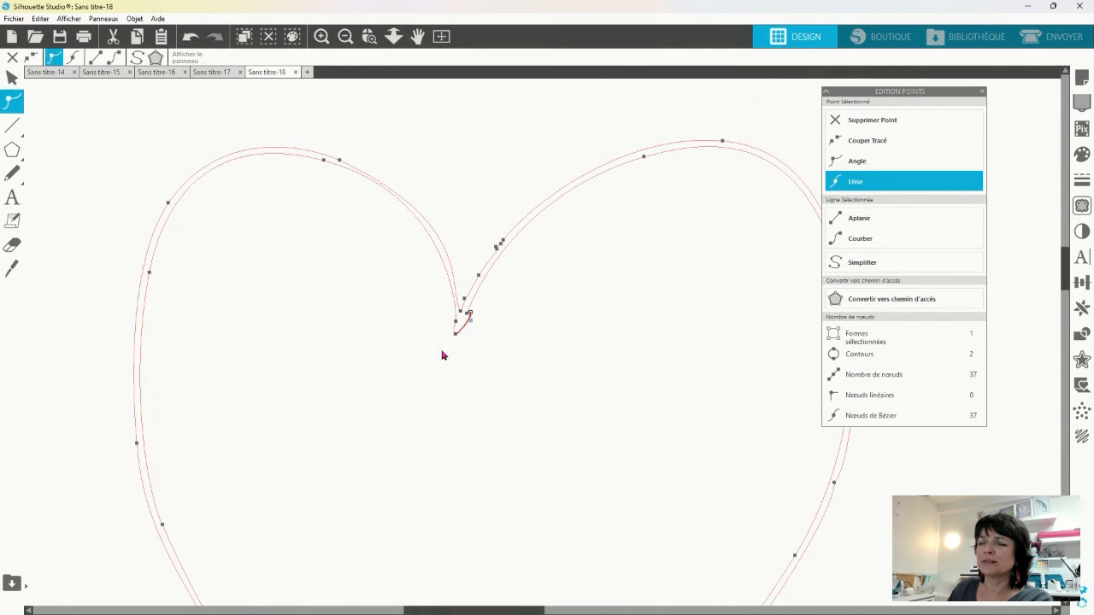
key(Delete)
key(Delete)
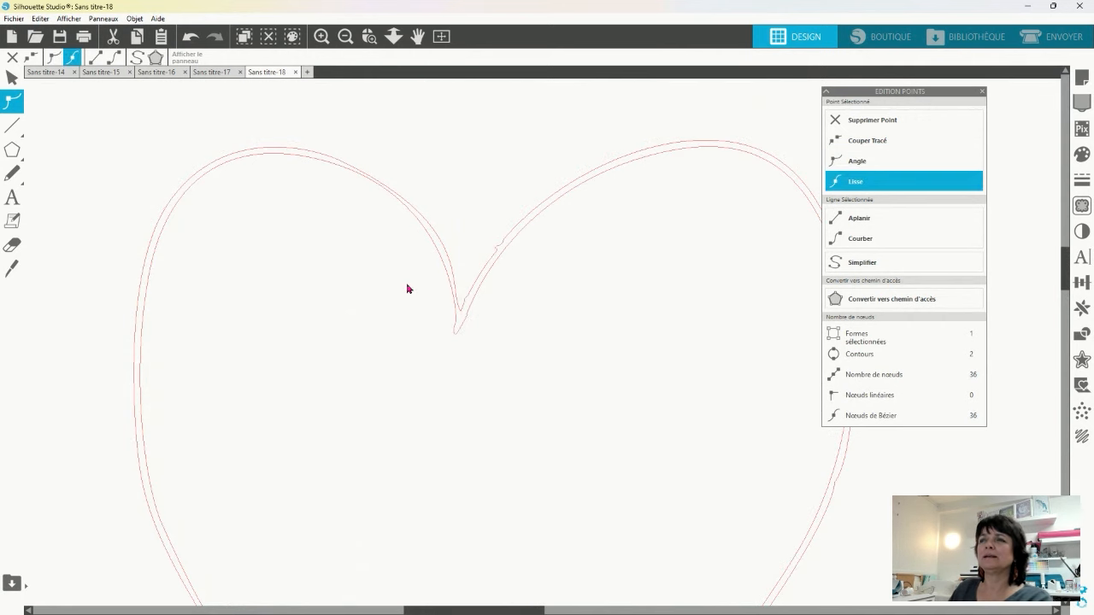
Step: Delete the points forming the small bump on the right lobe's contour just above the notch
click(495, 248)
click(499, 249)
key(Delete)
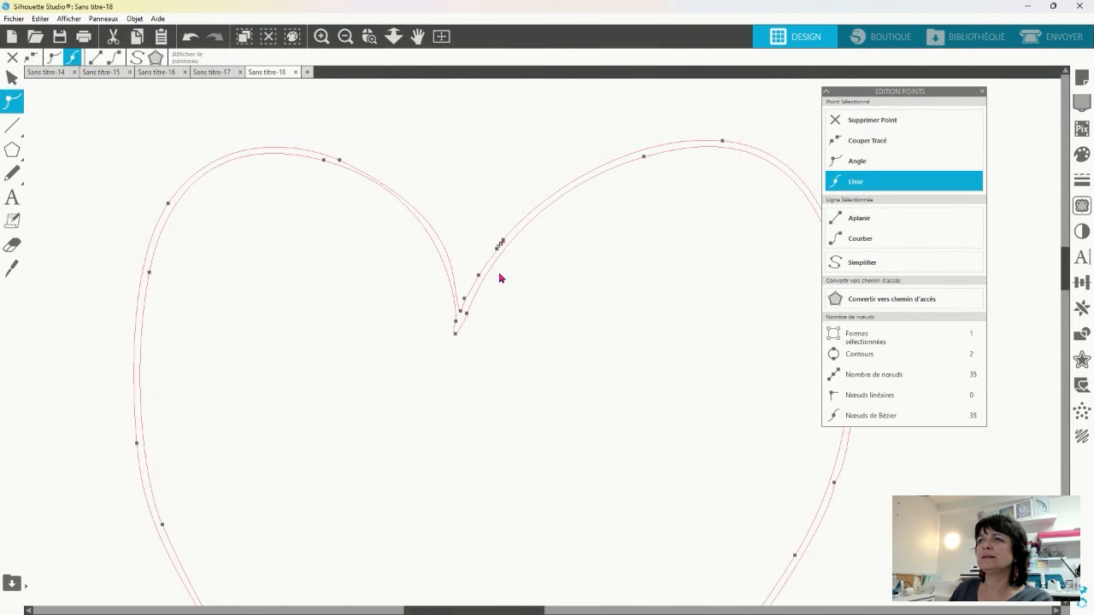
key(Delete)
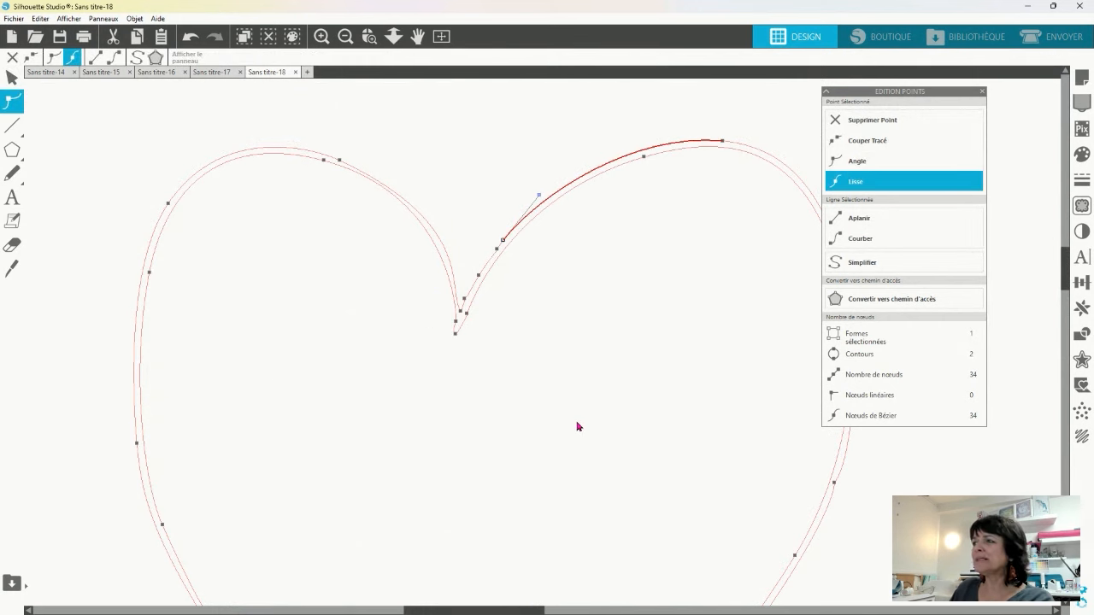
Step: Finish point editing, select the whole heart and fill it with green
click(346, 38)
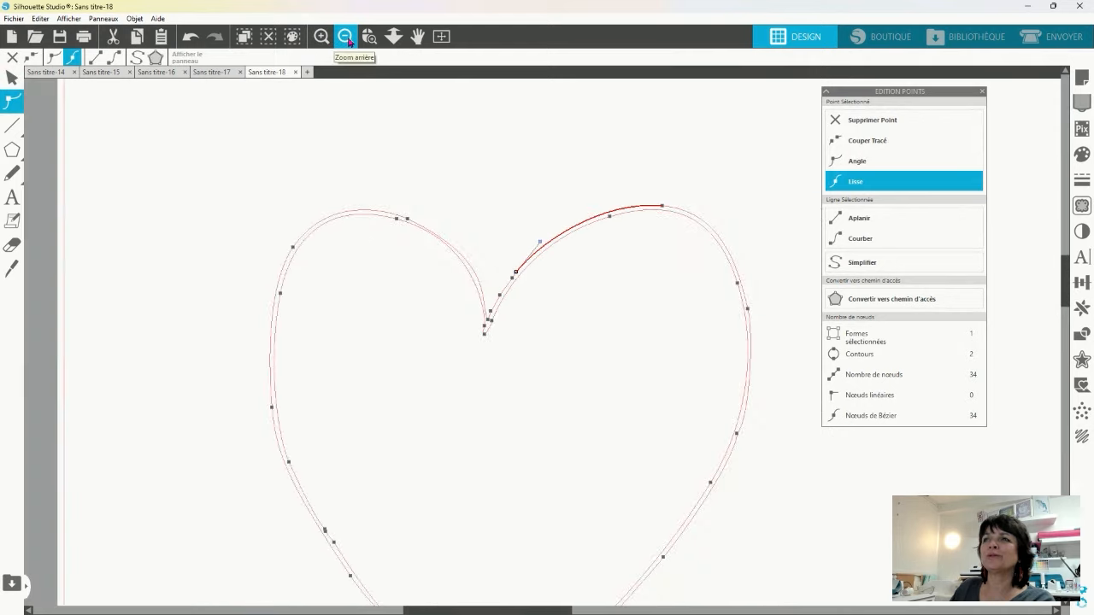
scroll(409, 276, down, 3)
click(347, 39)
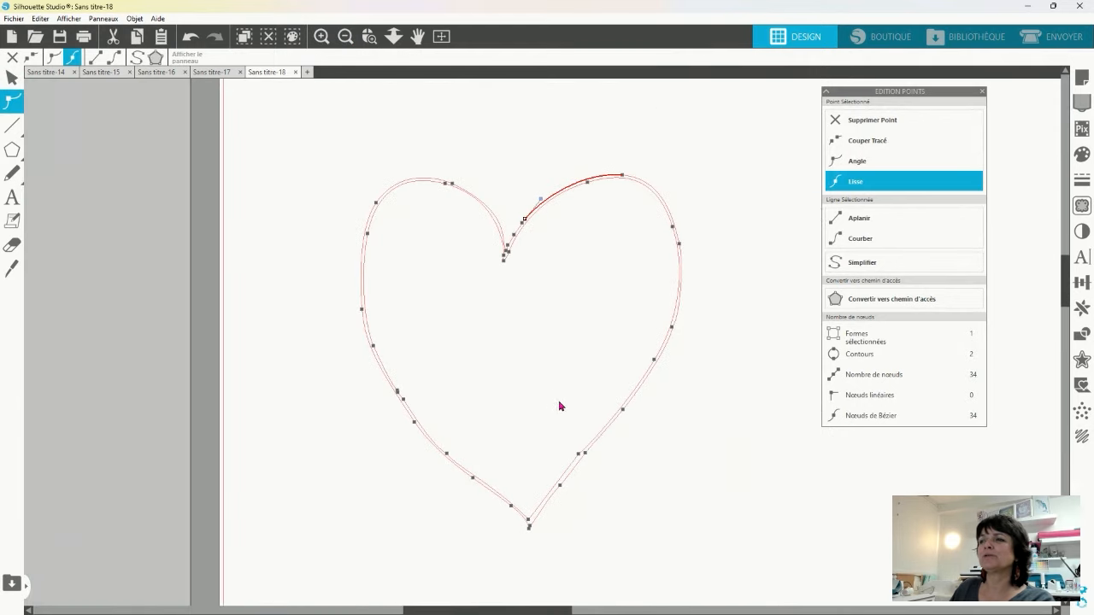
drag(654, 477, 342, 184)
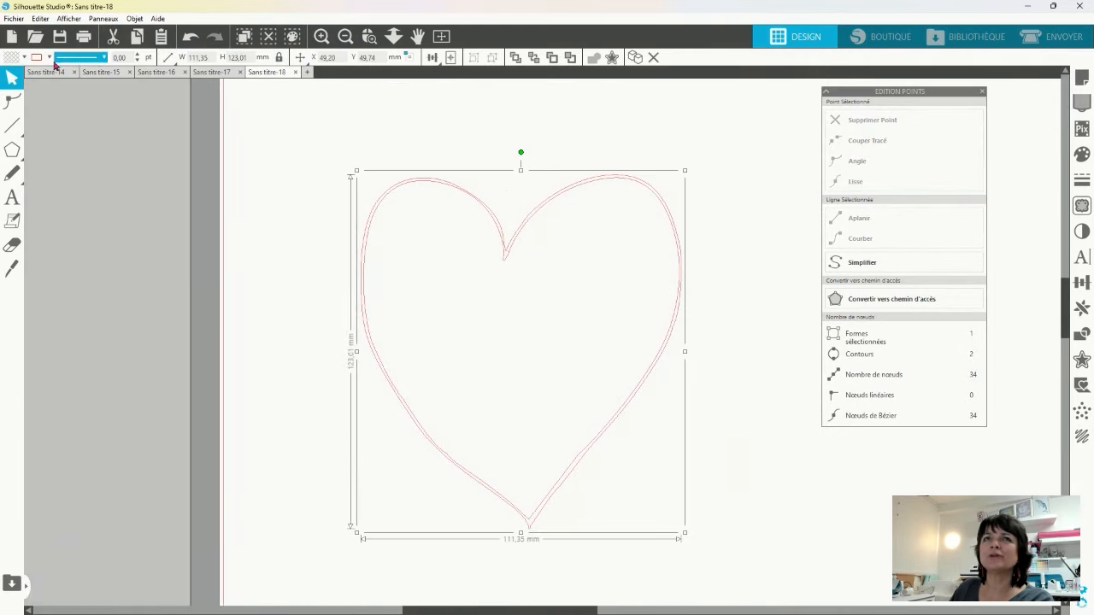
click(24, 57)
click(82, 111)
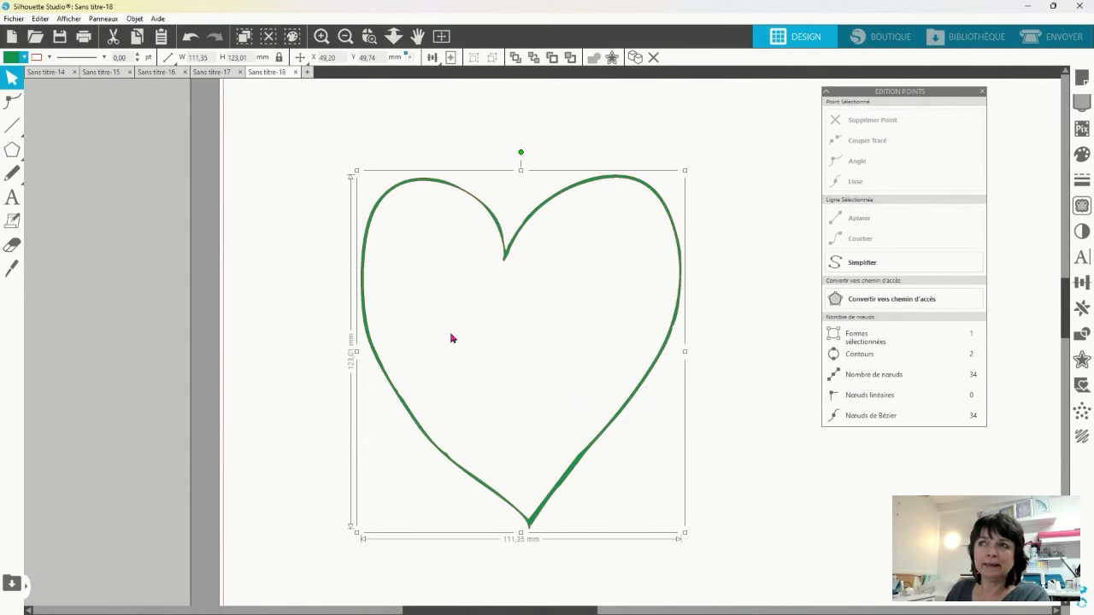
Step: Shift the heart towards the page's left edge, replicate it to the right and split the copy's compound path
drag(610, 418, 249, 396)
key(ctrl+Right)
right_click(709, 371)
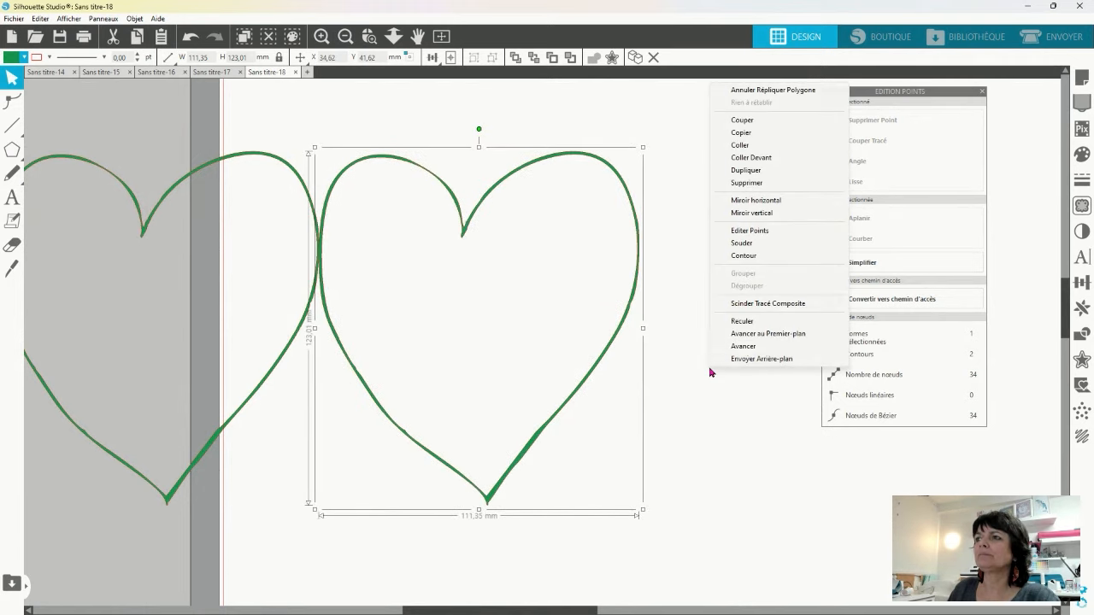
click(740, 308)
Step: Select and delete the inner contour of the split copy, keeping only the outer heart
click(647, 359)
click(501, 297)
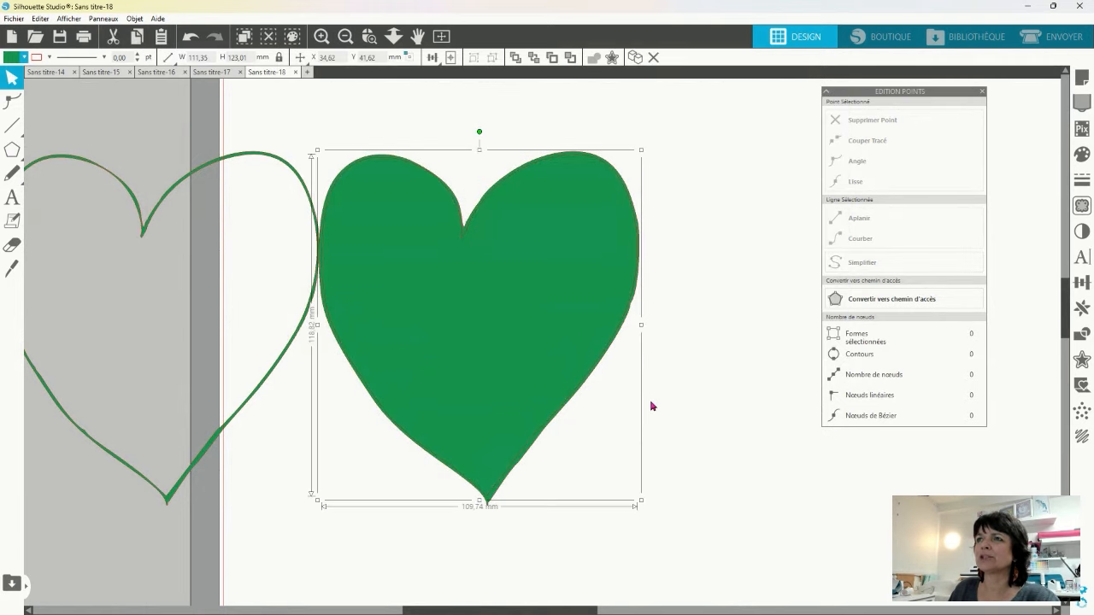
key(Delete)
Step: Move the thin outlined heart farther off the page and shift the solid heart slightly upwards
drag(289, 349, 151, 342)
click(110, 130)
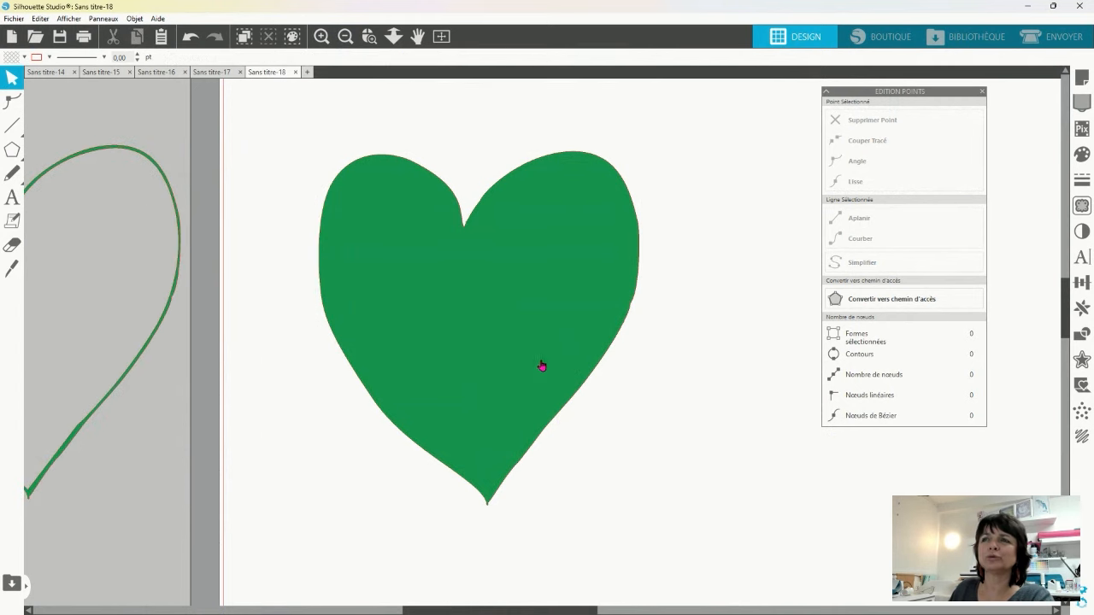
drag(525, 333, 525, 300)
click(190, 255)
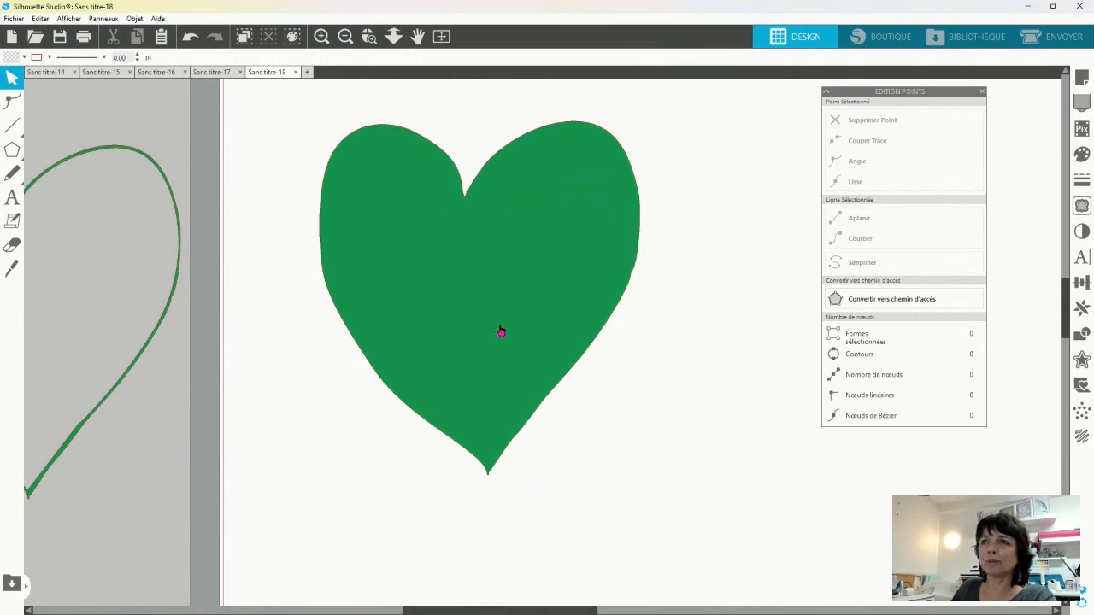
Step: Start an internal offset of the solid heart with pointed corners and an angle limit of 10
click(527, 299)
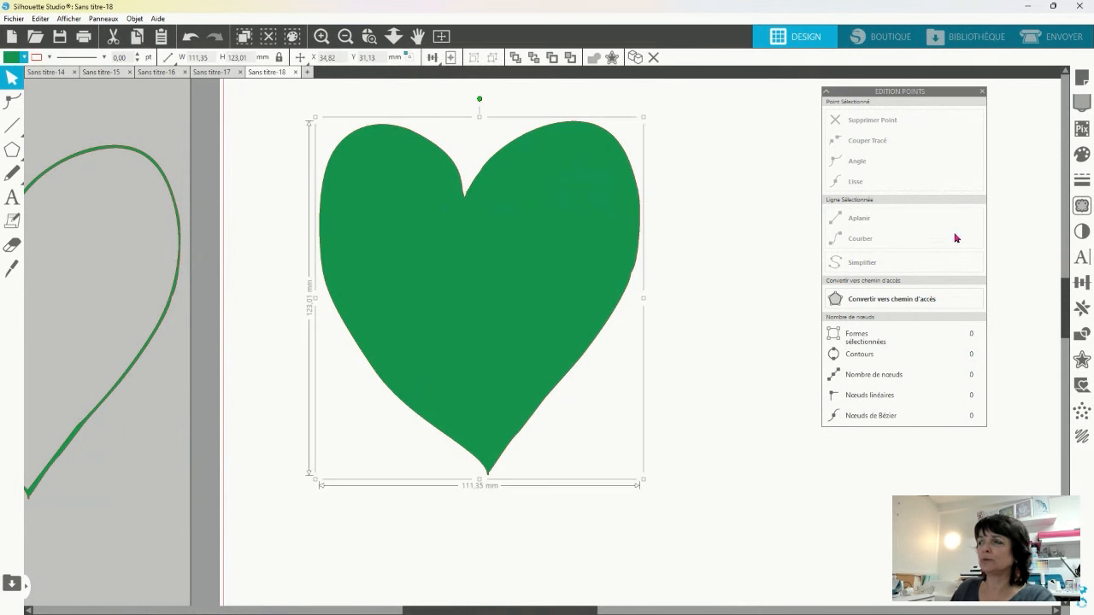
click(1082, 362)
click(1009, 119)
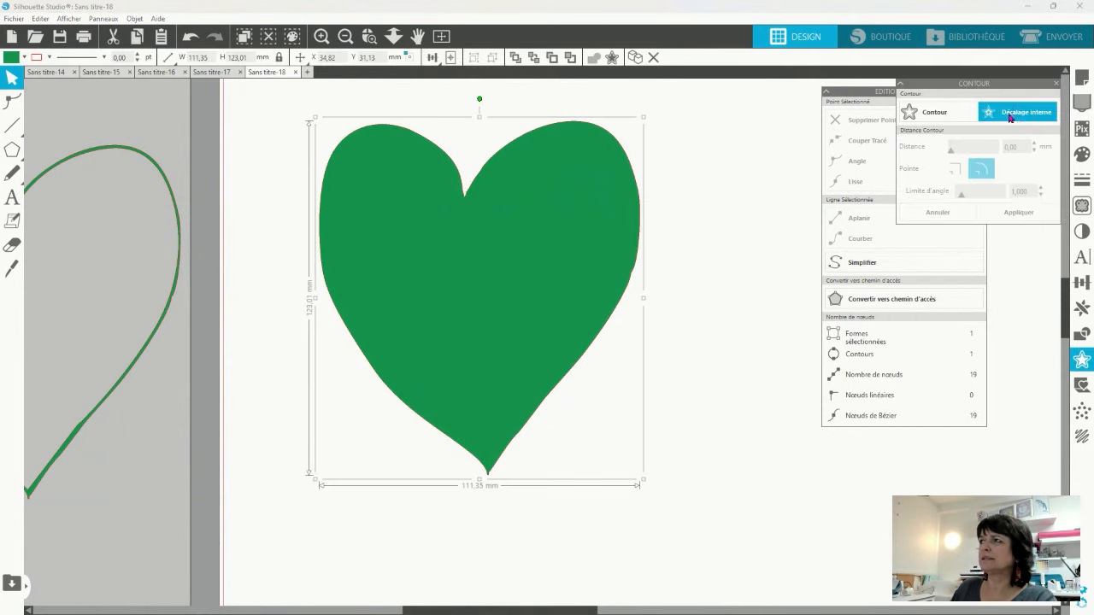
click(955, 168)
drag(960, 194, 1050, 197)
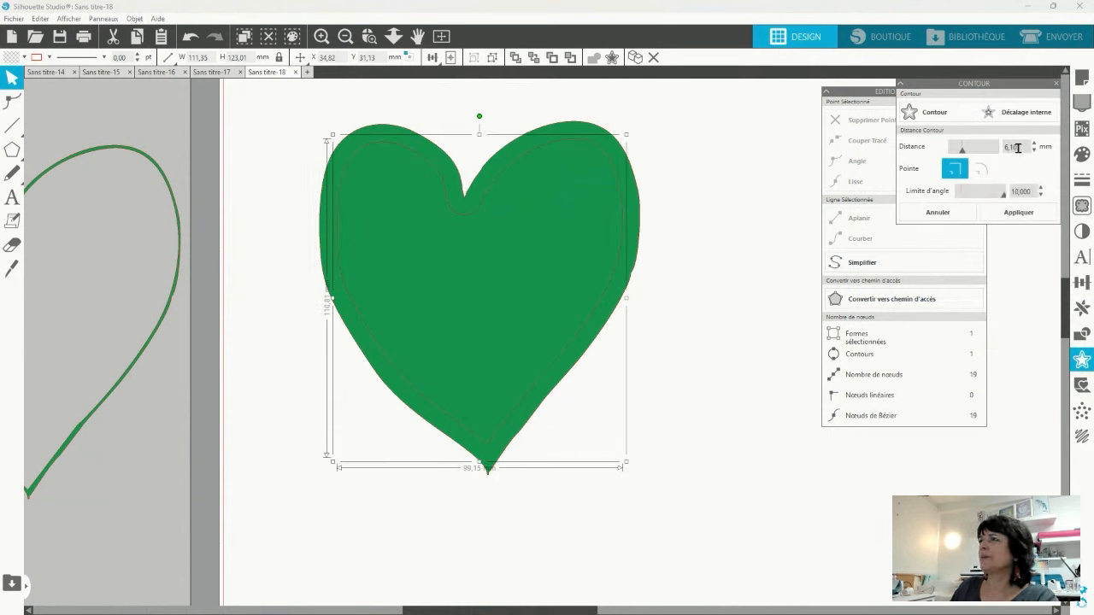
Step: Apply the internal offset at a distance of 3 mm and combine both contours into a compound path
drag(1017, 147, 967, 147)
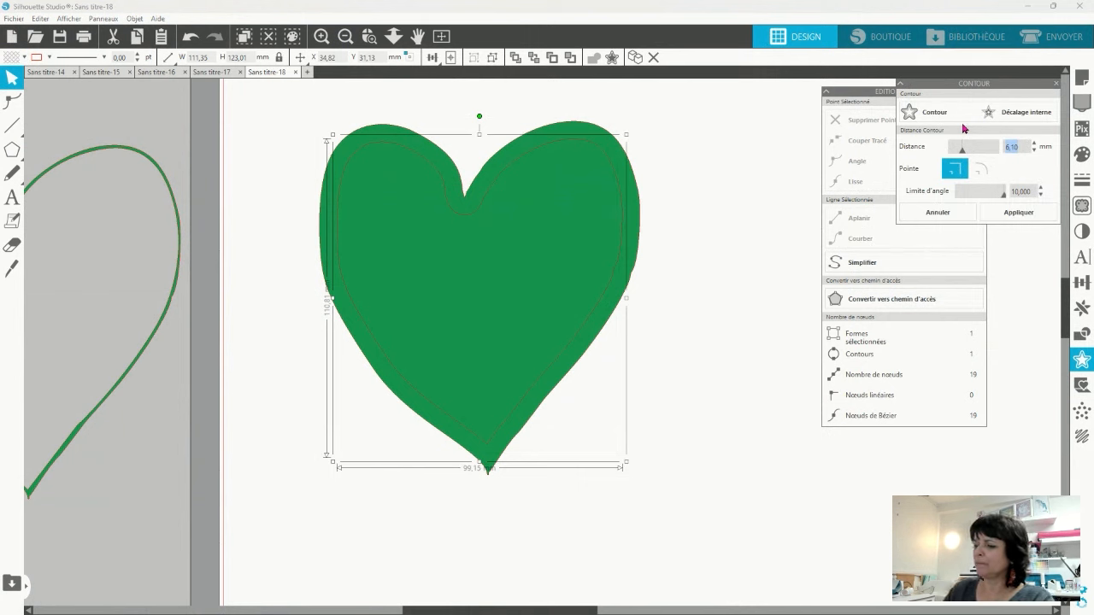
text(3)
key(Return)
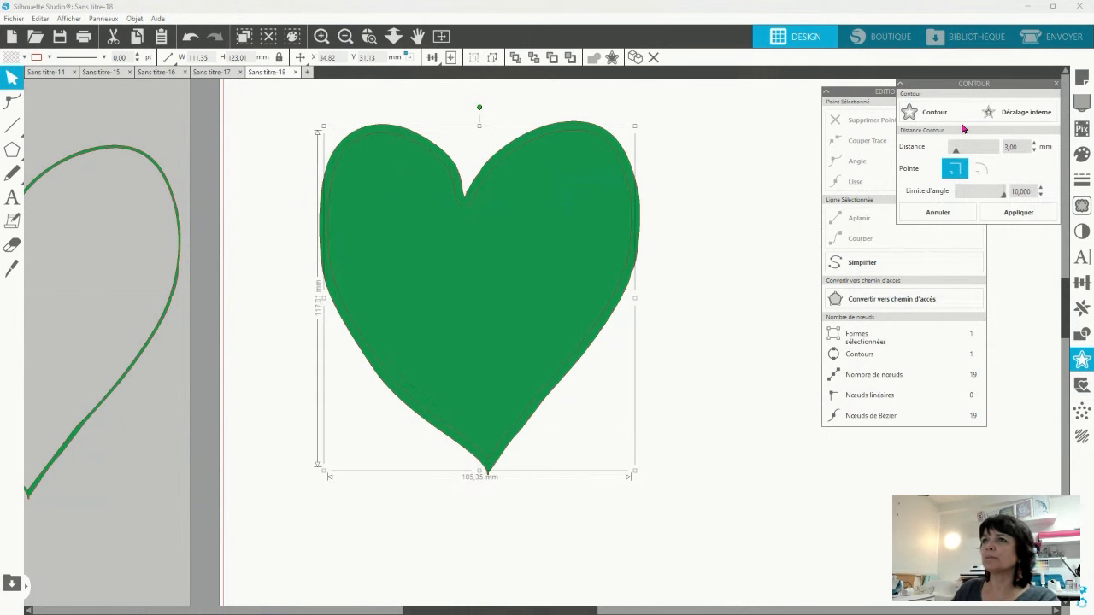
click(1014, 214)
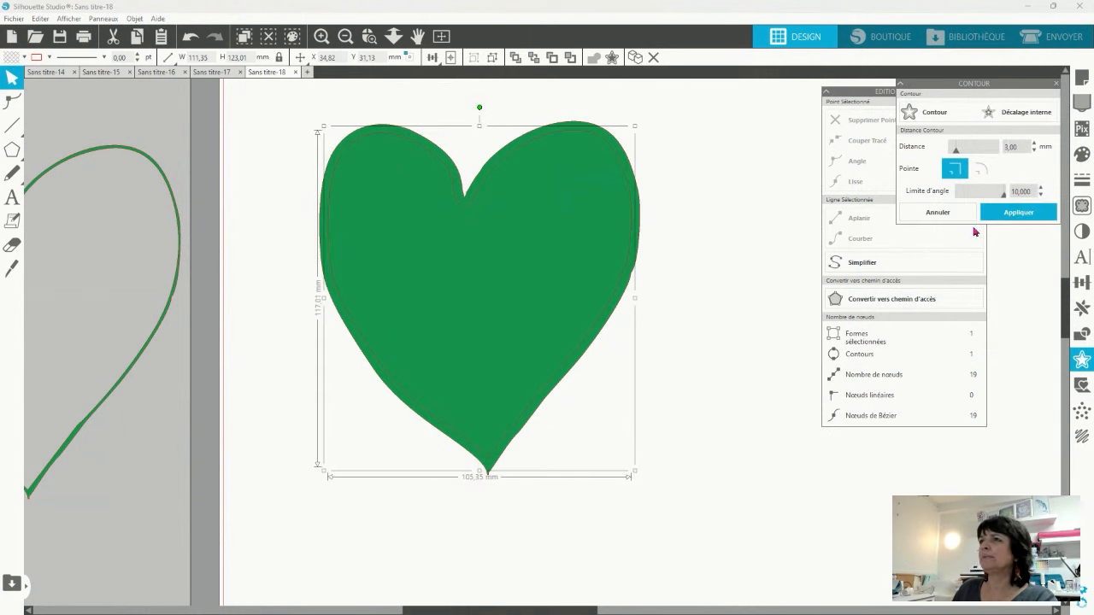
right_click(701, 365)
click(748, 295)
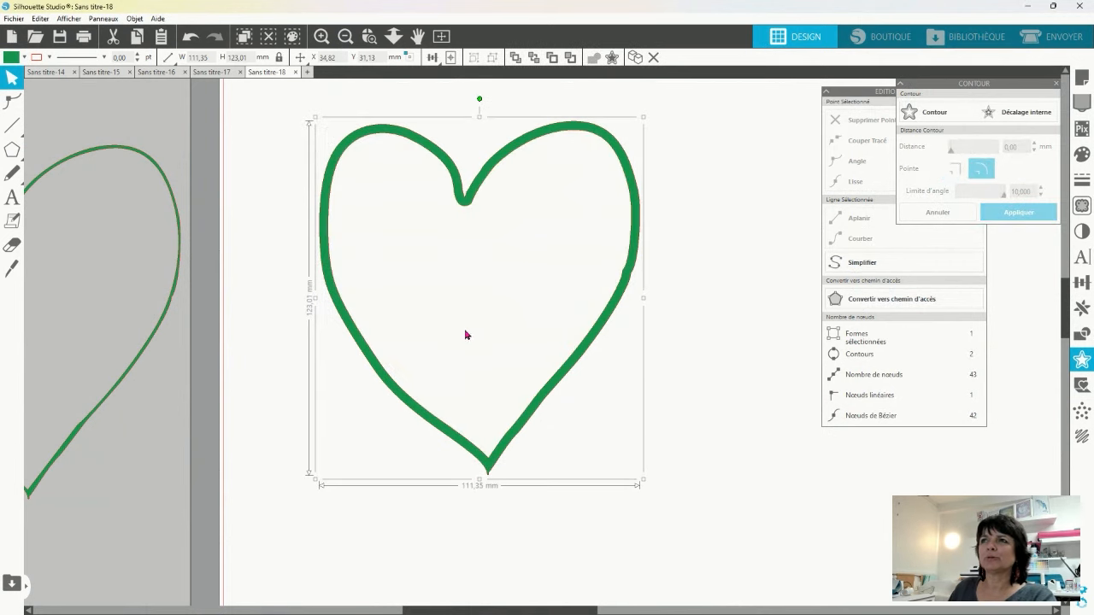